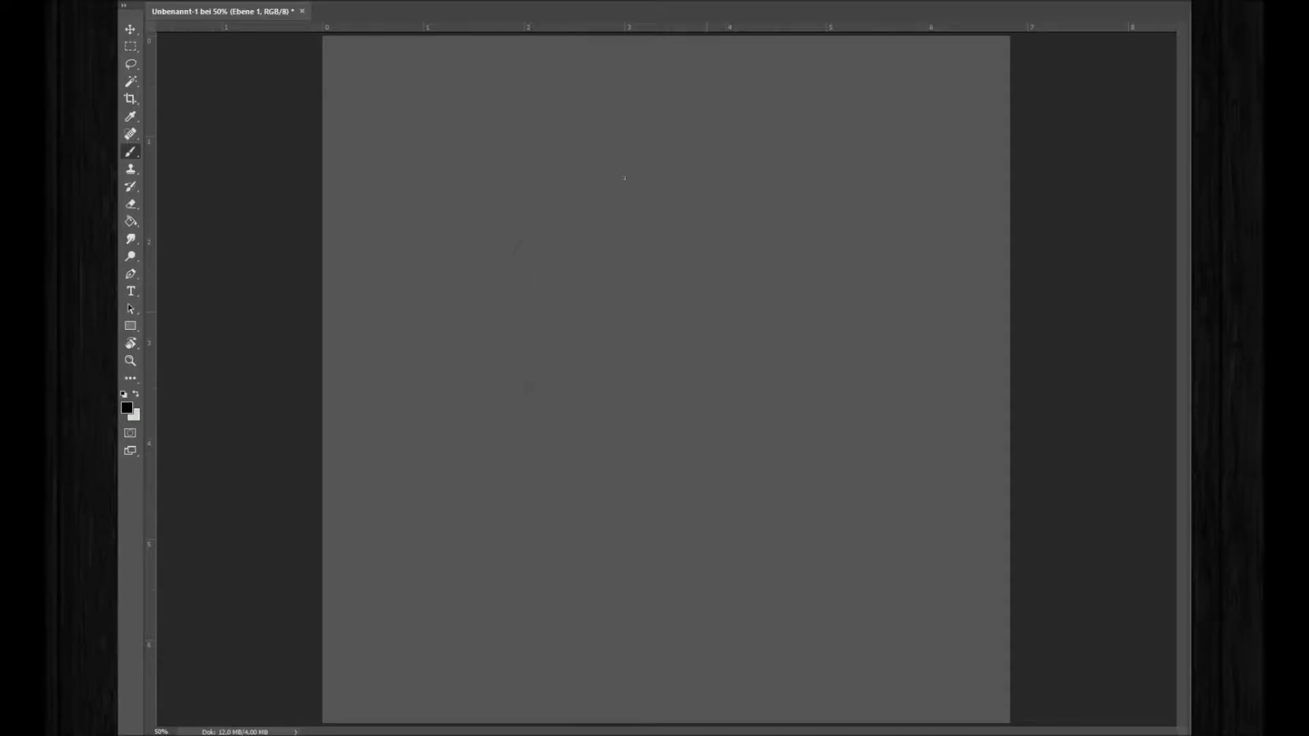
Sketch a loose circle near the top centre of the grey canvas for the head
{"action": "mouse_move", "coordinate": [623, 177]}
{"action": "left_mouse_down"}
{"action": "mouse_move", "coordinate": [761, 293]}
{"action": "mouse_move", "coordinate": [744, 246]}
{"action": "left_mouse_up"}
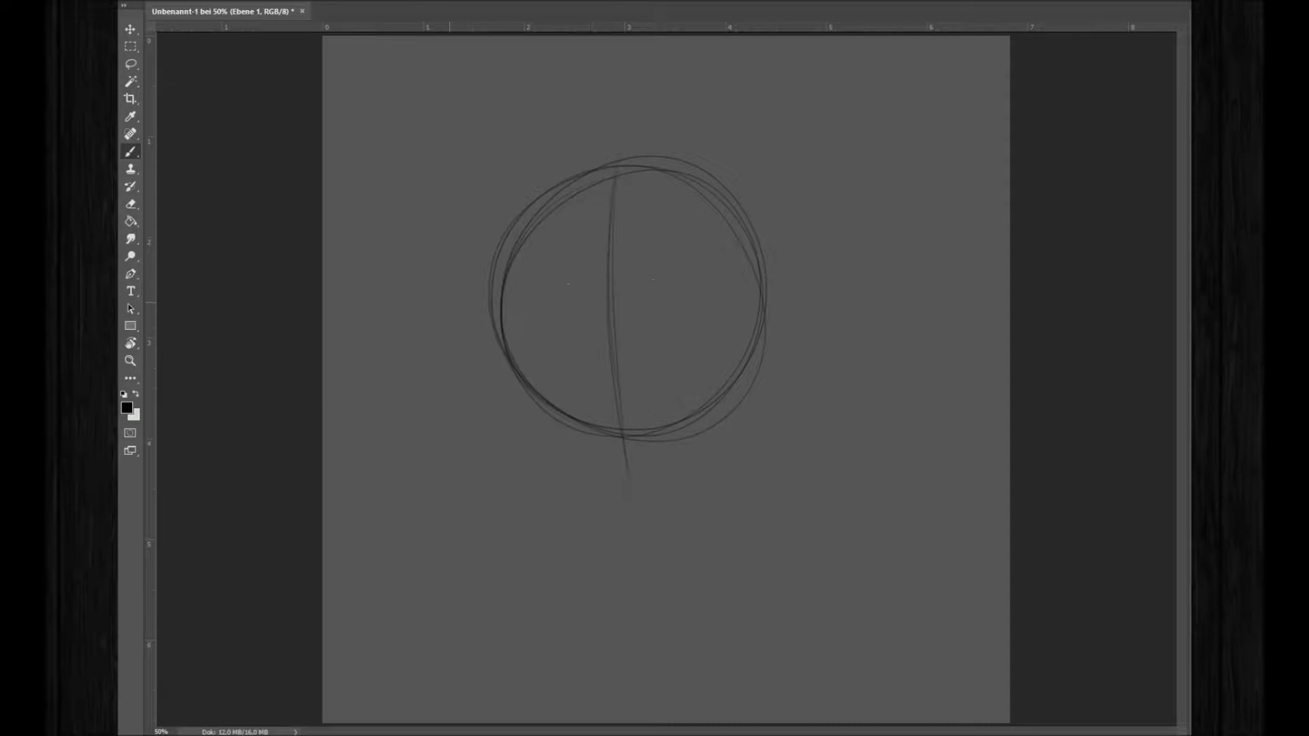
Draw a horizontal eye line across the head and reshape the left eye with Lasso and Ctrl+T
{"action": "left_click_drag", "start_coordinate": [508, 298], "coordinate": [800, 292]}
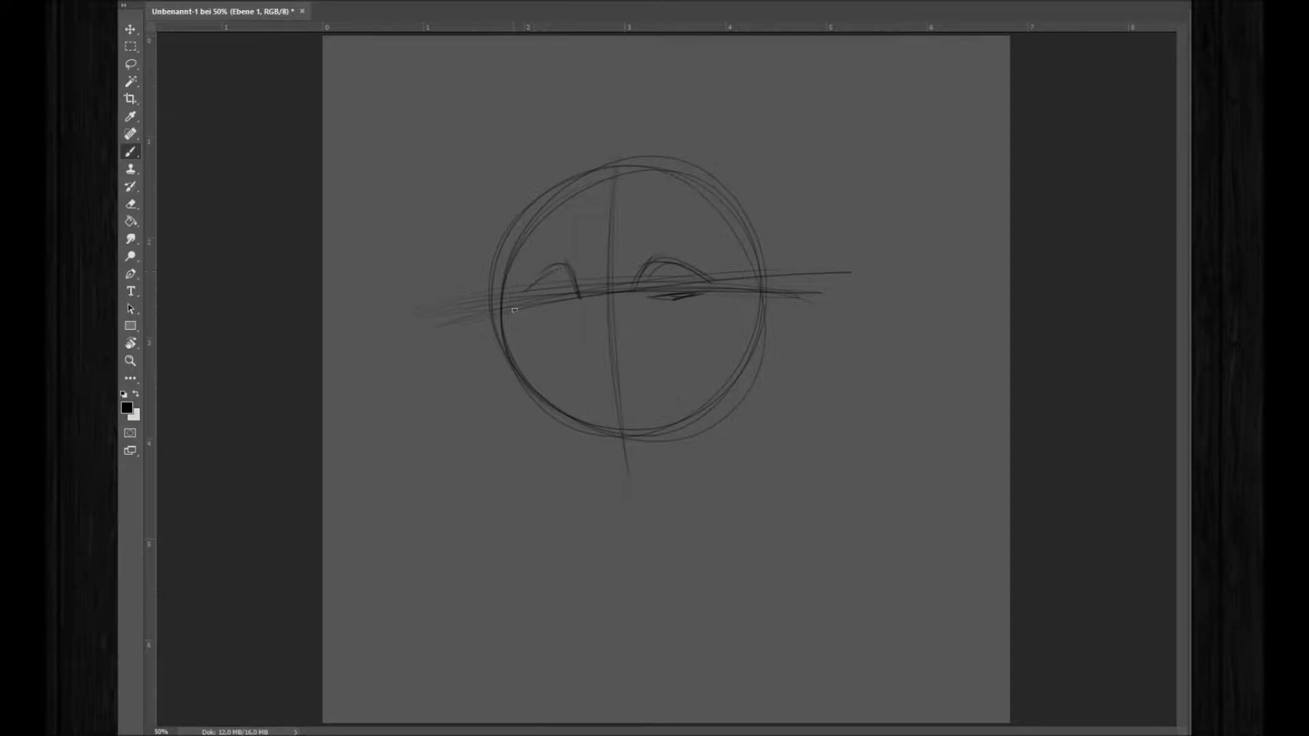
{"action": "key", "text": "l"}
{"action": "left_click_drag", "start_coordinate": [521, 251], "coordinate": [523, 334]}
{"action": "key", "text": "ctrl+t"}
{"action": "left_click_drag", "start_coordinate": [555, 293], "coordinate": [559, 292]}
{"action": "key", "text": "Return"}
{"action": "key", "text": "ctrl+d"}
{"action": "key", "text": "b"}
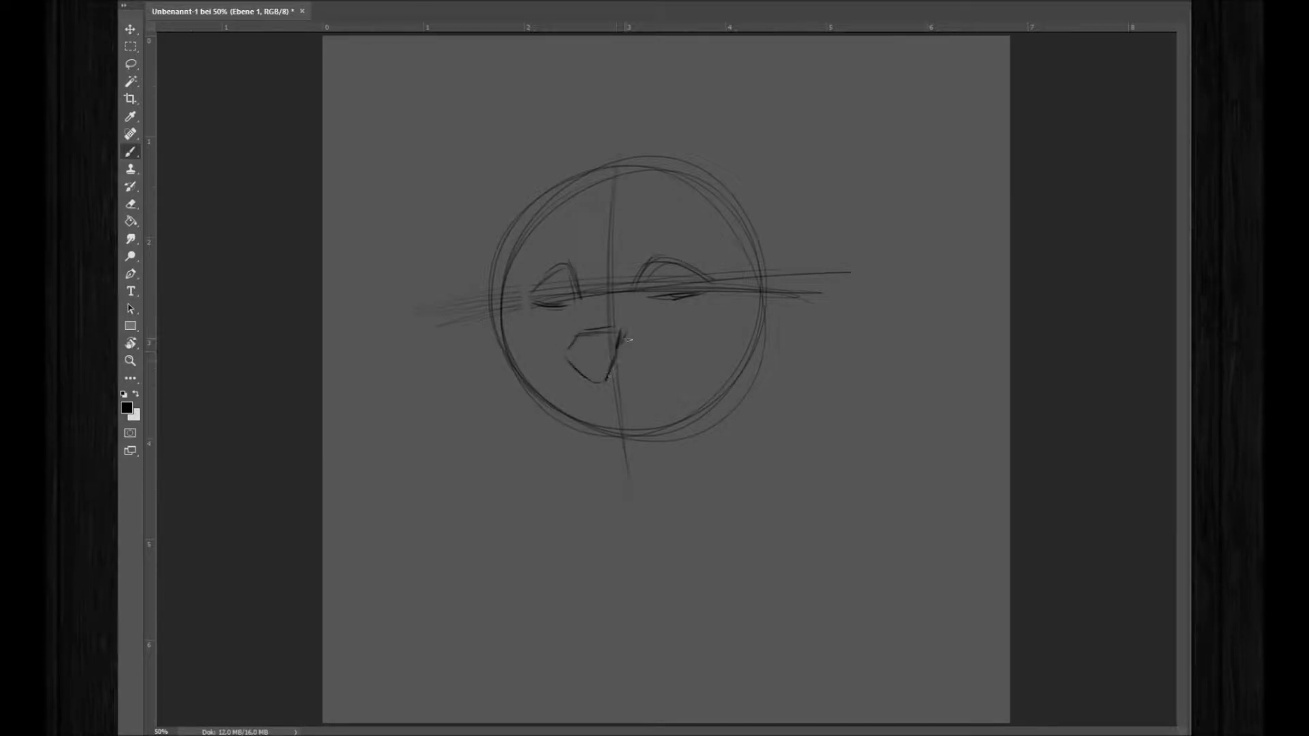
Shade the nose dark, with heavier strokes along its bottom and hatching on its side
{"action": "left_click_drag", "start_coordinate": [602, 383], "coordinate": [622, 351]}
{"action": "key", "text": "e"}
{"action": "key", "text": "b"}
{"action": "key", "text": "e"}
{"action": "mouse_move", "coordinate": [597, 368]}
{"action": "left_mouse_down"}
{"action": "mouse_move", "coordinate": [613, 340]}
{"action": "mouse_move", "coordinate": [569, 363]}
{"action": "left_mouse_up"}
{"action": "key", "text": "b"}
{"action": "key", "text": "e"}
{"action": "key", "text": "b"}
{"action": "key", "text": "e"}
{"action": "key", "text": "b"}
{"action": "key", "text": "l"}
{"action": "key", "text": "b"}
{"action": "key", "text": "e"}
{"action": "key", "text": "b"}
{"action": "key", "text": "e"}
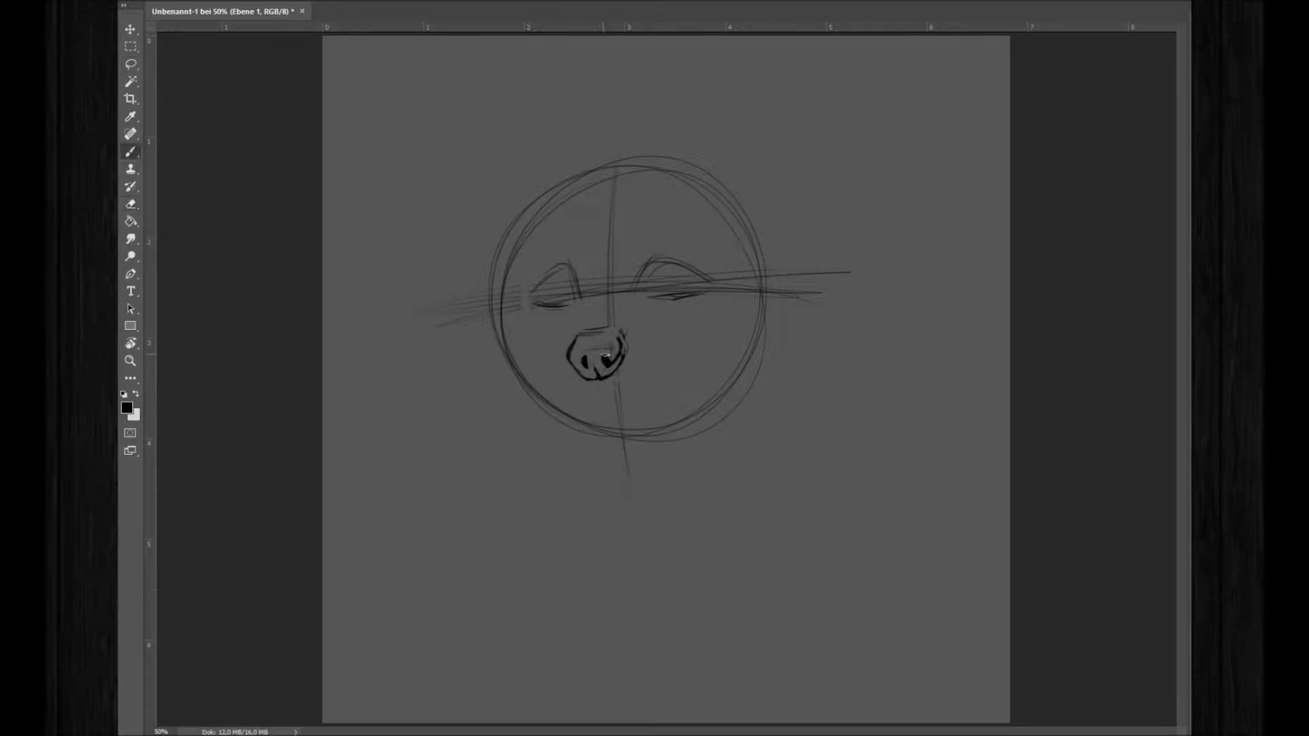
{"action": "key", "text": "b"}
{"action": "key", "text": "e"}
{"action": "mouse_move", "coordinate": [579, 344]}
{"action": "left_mouse_down"}
{"action": "mouse_move", "coordinate": [600, 347]}
{"action": "mouse_move", "coordinate": [610, 326]}
{"action": "mouse_move", "coordinate": [573, 327]}
{"action": "left_mouse_up"}
{"action": "key", "text": "b"}
{"action": "key", "text": "e"}
Scale and rotate the nose slightly with Lasso and Ctrl+T, then darken its left side
{"action": "key", "text": "l"}
{"action": "key", "text": "ctrl+t"}
{"action": "left_click_drag", "start_coordinate": [555, 401], "coordinate": [541, 413]}
{"action": "left_click_drag", "start_coordinate": [682, 307], "coordinate": [689, 307]}
{"action": "left_click_drag", "start_coordinate": [649, 347], "coordinate": [634, 320]}
{"action": "key", "text": "Return"}
{"action": "key", "text": "ctrl+d"}
{"action": "key", "text": "b"}
{"action": "left_click_drag", "start_coordinate": [580, 307], "coordinate": [556, 357]}
Darken the eye outlines and draw arched brows above both eyes
{"action": "key", "text": "l"}
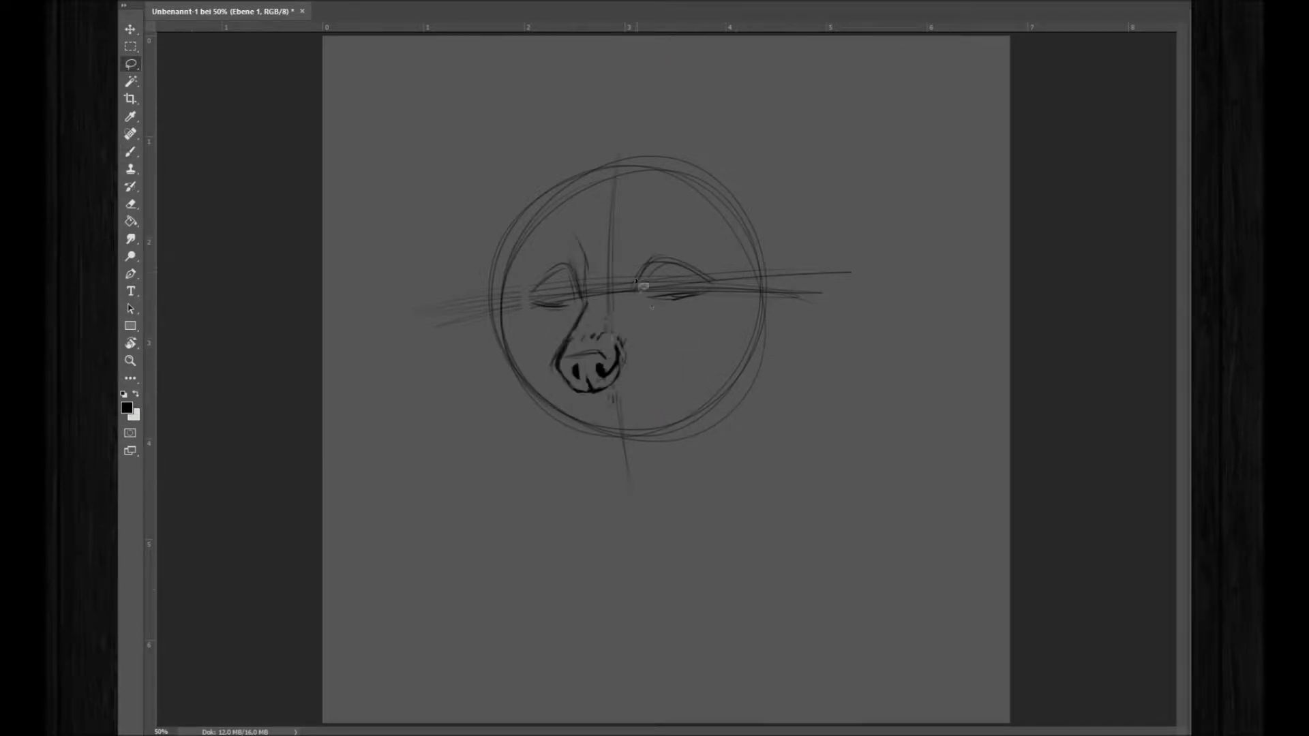
{"action": "key", "text": "ctrl+d"}
{"action": "key", "text": "b"}
{"action": "mouse_move", "coordinate": [631, 304]}
{"action": "left_mouse_down"}
{"action": "mouse_move", "coordinate": [621, 324]}
{"action": "mouse_move", "coordinate": [685, 278]}
{"action": "left_mouse_up"}
{"action": "key", "text": "e"}
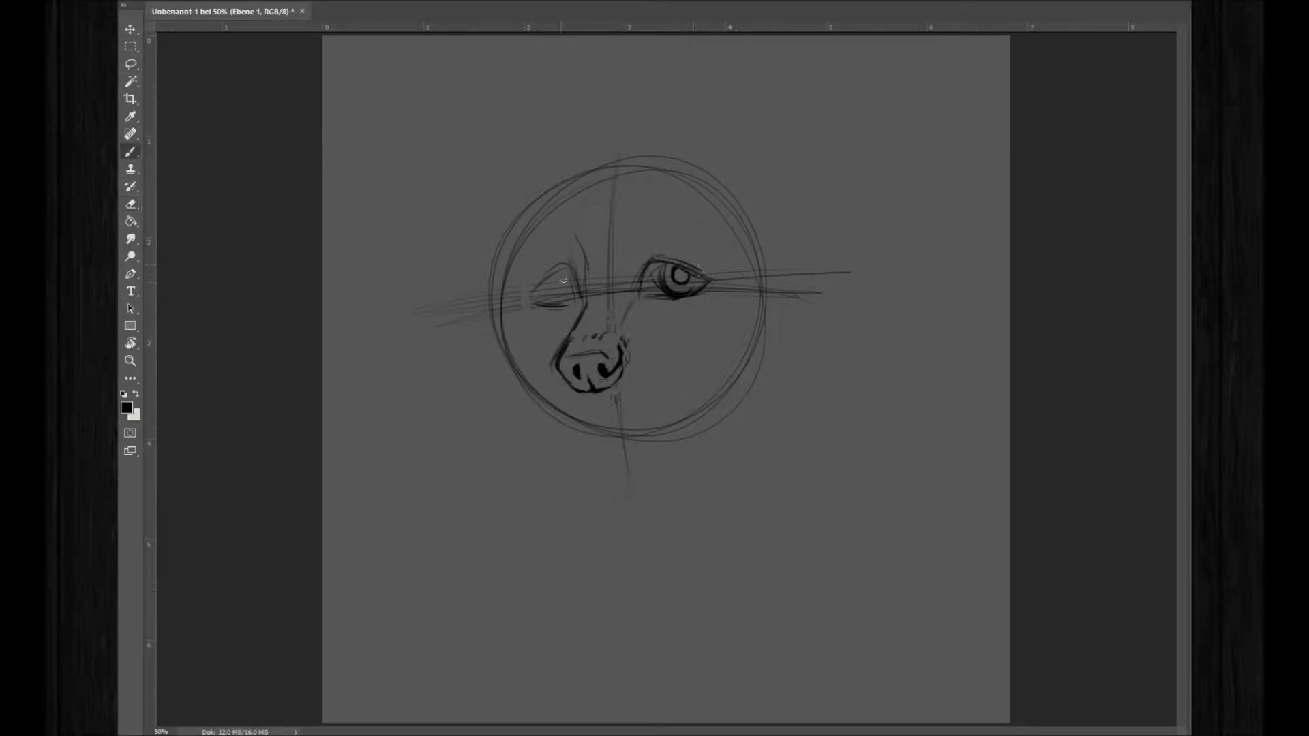
{"action": "left_click_drag", "start_coordinate": [550, 281], "coordinate": [580, 268]}
{"action": "mouse_move", "coordinate": [650, 221]}
{"action": "left_mouse_down"}
{"action": "mouse_move", "coordinate": [708, 208]}
{"action": "mouse_move", "coordinate": [724, 231]}
{"action": "left_mouse_up"}
{"action": "left_click_drag", "start_coordinate": [545, 218], "coordinate": [576, 225]}
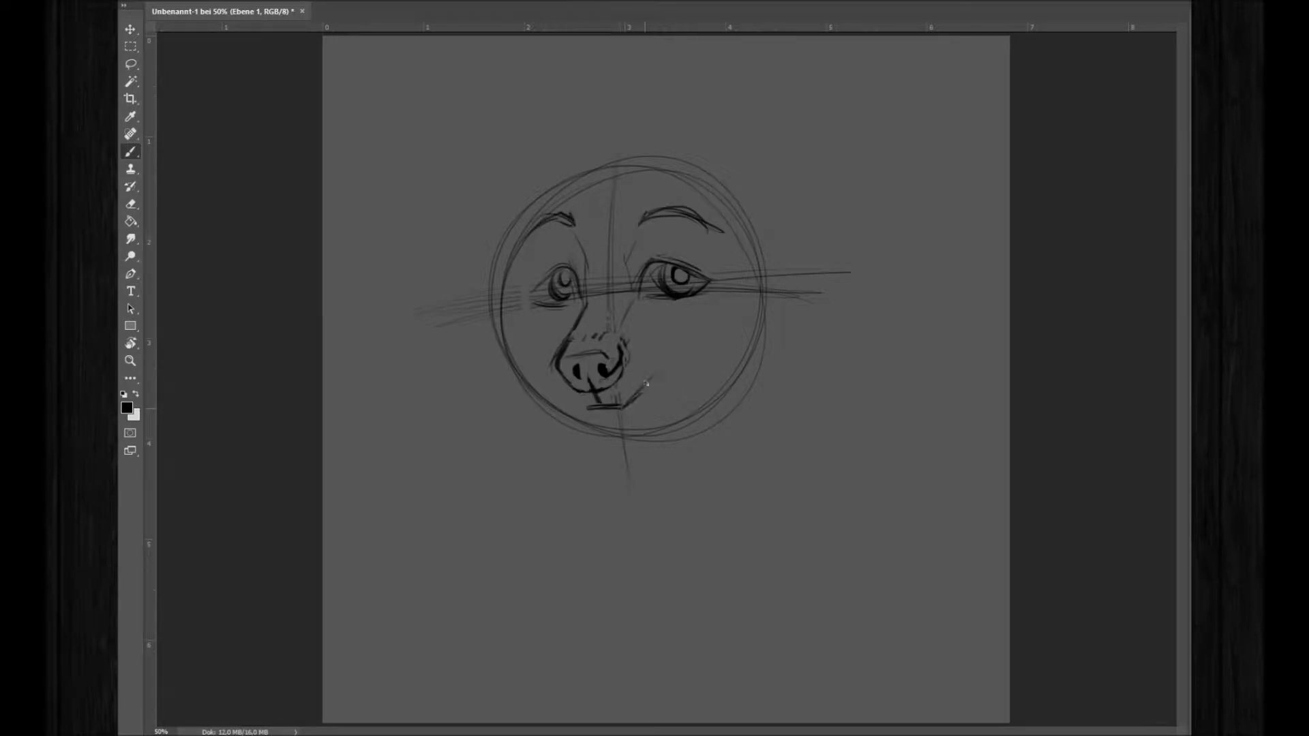
Erase the old mouth and whisker lines, and outline the muzzle around the nose
{"action": "key", "text": "e"}
{"action": "mouse_move", "coordinate": [600, 402]}
{"action": "left_mouse_down"}
{"action": "mouse_move", "coordinate": [620, 409]}
{"action": "mouse_move", "coordinate": [651, 385]}
{"action": "mouse_move", "coordinate": [672, 422]}
{"action": "mouse_move", "coordinate": [643, 409]}
{"action": "mouse_move", "coordinate": [586, 415]}
{"action": "left_mouse_up"}
{"action": "key", "text": "b"}
{"action": "key", "text": "e"}
{"action": "key", "text": "b"}
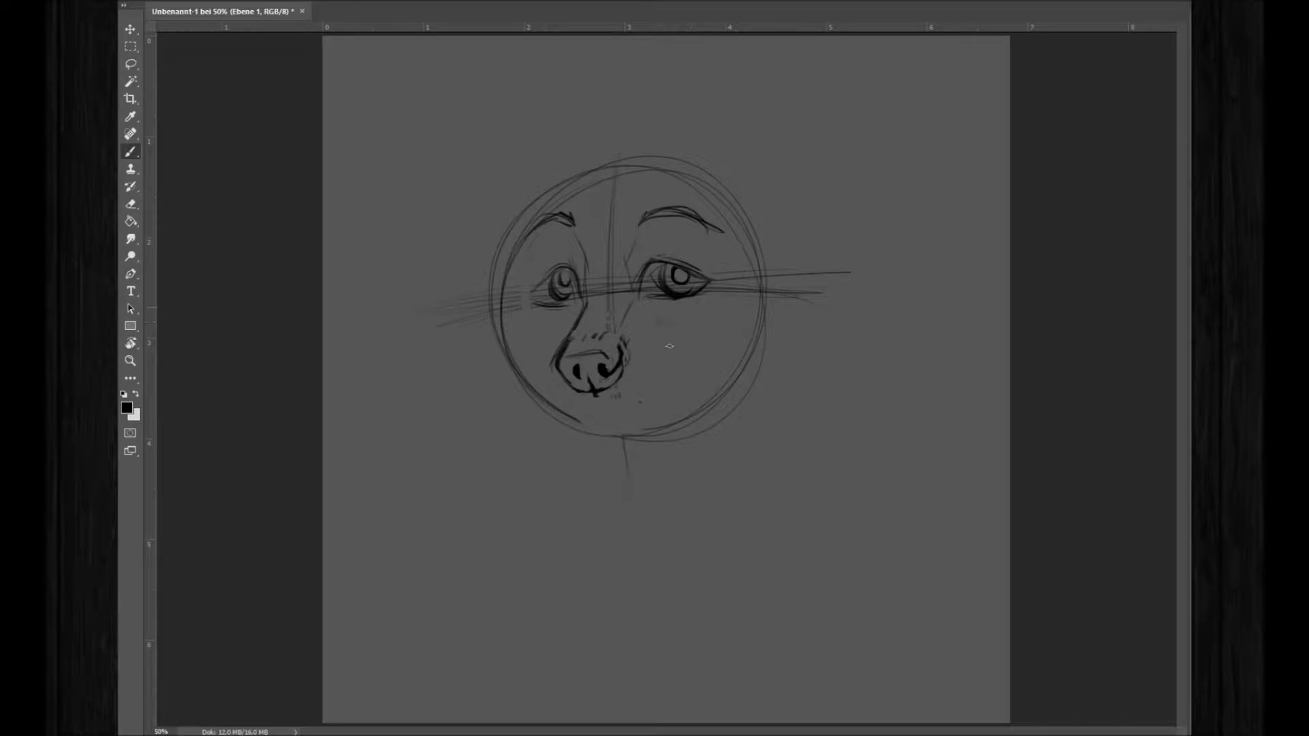
{"action": "left_click_drag", "start_coordinate": [550, 353], "coordinate": [598, 401]}
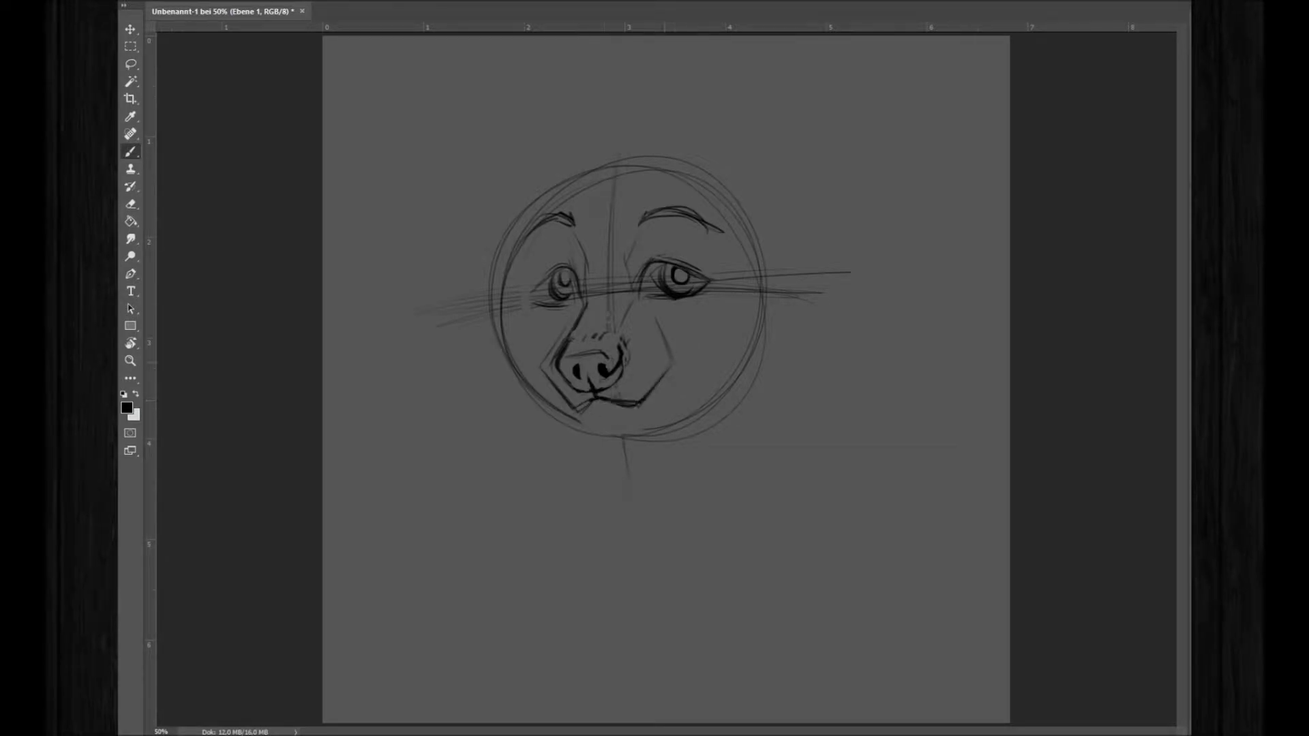
{"action": "left_click_drag", "start_coordinate": [671, 344], "coordinate": [662, 371]}
{"action": "key", "text": "e"}
{"action": "left_click_drag", "start_coordinate": [674, 320], "coordinate": [665, 368]}
{"action": "key", "text": "b"}
{"action": "left_click_drag", "start_coordinate": [566, 394], "coordinate": [597, 409]}
{"action": "key", "text": "e"}
{"action": "key", "text": "b"}
{"action": "left_click_drag", "start_coordinate": [554, 343], "coordinate": [545, 371]}
Draw heavy angular jaw lines down both sides to a pointed chin, plus a curved lower lip
{"action": "key", "text": "e"}
{"action": "key", "text": "b"}
{"action": "key", "text": "e"}
{"action": "key", "text": "b"}
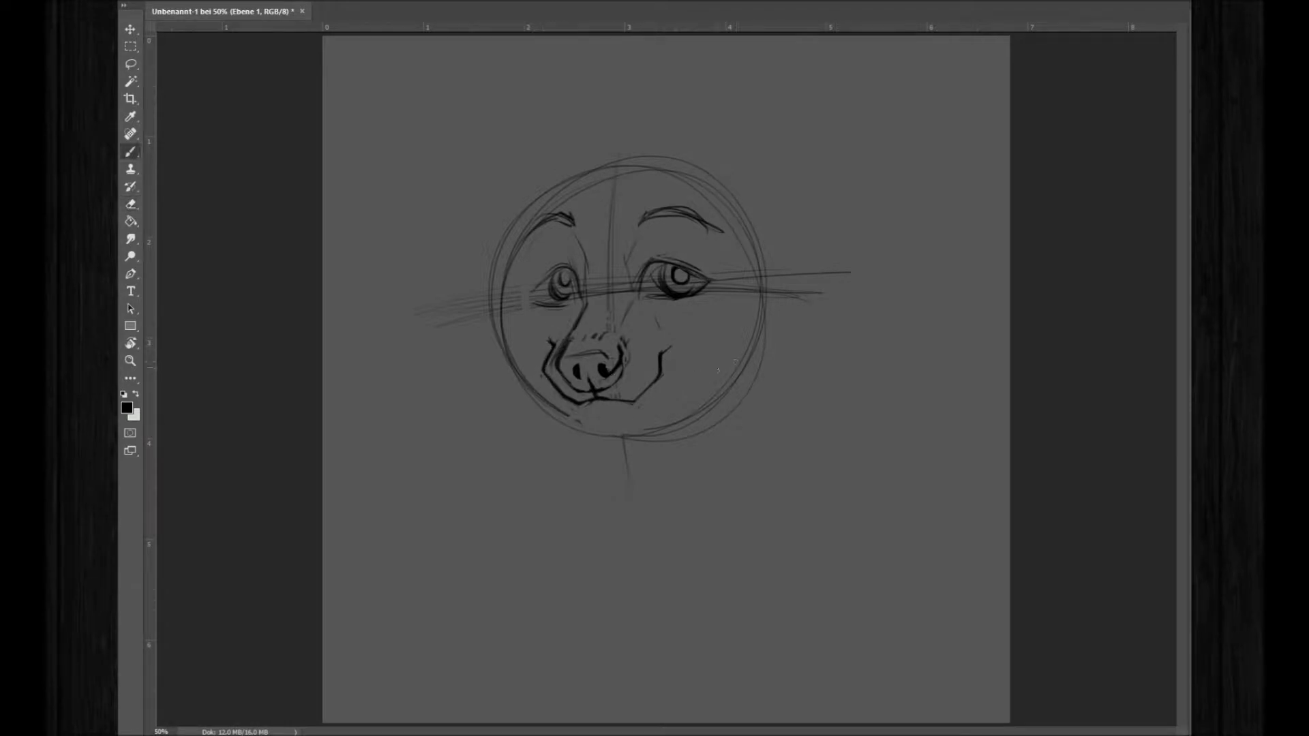
{"action": "left_click_drag", "start_coordinate": [518, 295], "coordinate": [499, 355]}
{"action": "left_click_drag", "start_coordinate": [493, 252], "coordinate": [576, 454]}
{"action": "mouse_move", "coordinate": [722, 201]}
{"action": "left_mouse_down"}
{"action": "mouse_move", "coordinate": [791, 357]}
{"action": "mouse_move", "coordinate": [605, 474]}
{"action": "left_mouse_up"}
{"action": "left_click_drag", "start_coordinate": [525, 402], "coordinate": [646, 467]}
{"action": "left_click_drag", "start_coordinate": [518, 235], "coordinate": [474, 365]}
{"action": "left_click_drag", "start_coordinate": [726, 201], "coordinate": [789, 348]}
{"action": "left_click_drag", "start_coordinate": [746, 386], "coordinate": [651, 448]}
{"action": "mouse_move", "coordinate": [585, 415]}
{"action": "left_mouse_down"}
{"action": "mouse_move", "coordinate": [647, 413]}
{"action": "mouse_move", "coordinate": [586, 426]}
{"action": "mouse_move", "coordinate": [612, 416]}
{"action": "mouse_move", "coordinate": [623, 427]}
{"action": "left_mouse_up"}
Lasso the jaw and chin strokes and nudge them right and down into place
{"action": "key", "text": "e"}
{"action": "key", "text": "b"}
{"action": "key", "text": "e"}
{"action": "key", "text": "b"}
{"action": "key", "text": "e"}
{"action": "key", "text": "l"}
{"action": "left_click_drag", "start_coordinate": [477, 232], "coordinate": [621, 477]}
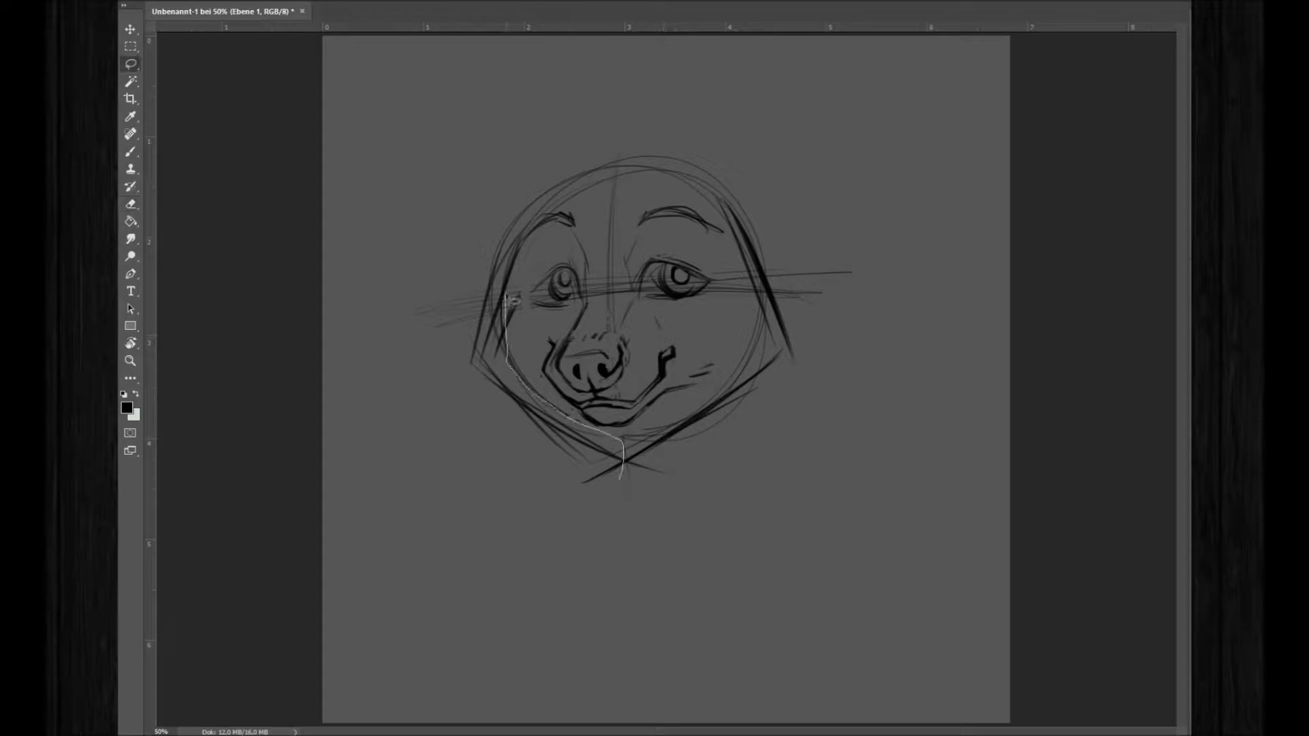
{"action": "left_click_drag", "start_coordinate": [518, 341], "coordinate": [532, 337], "text": "ctrl"}
{"action": "left_click_drag", "start_coordinate": [705, 201], "coordinate": [596, 470]}
{"action": "left_click_drag", "start_coordinate": [709, 392], "coordinate": [734, 403], "text": "ctrl"}
{"action": "key", "text": "ctrl+d"}
Draw a pointed ear rising above the right side of the head
{"action": "key", "text": "b"}
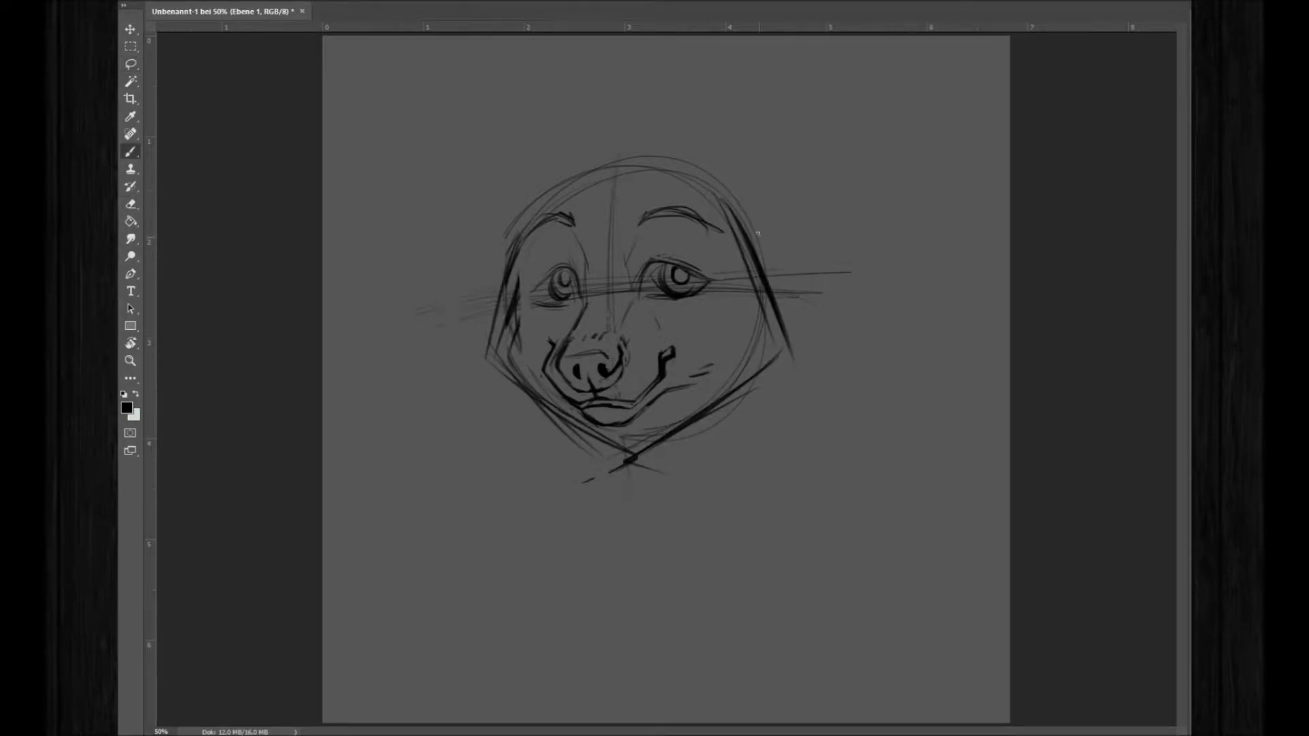
{"action": "mouse_move", "coordinate": [658, 171]}
{"action": "left_mouse_down"}
{"action": "mouse_move", "coordinate": [766, 88]}
{"action": "mouse_move", "coordinate": [758, 235]}
{"action": "left_mouse_up"}
{"action": "left_click_drag", "start_coordinate": [730, 95], "coordinate": [773, 217]}
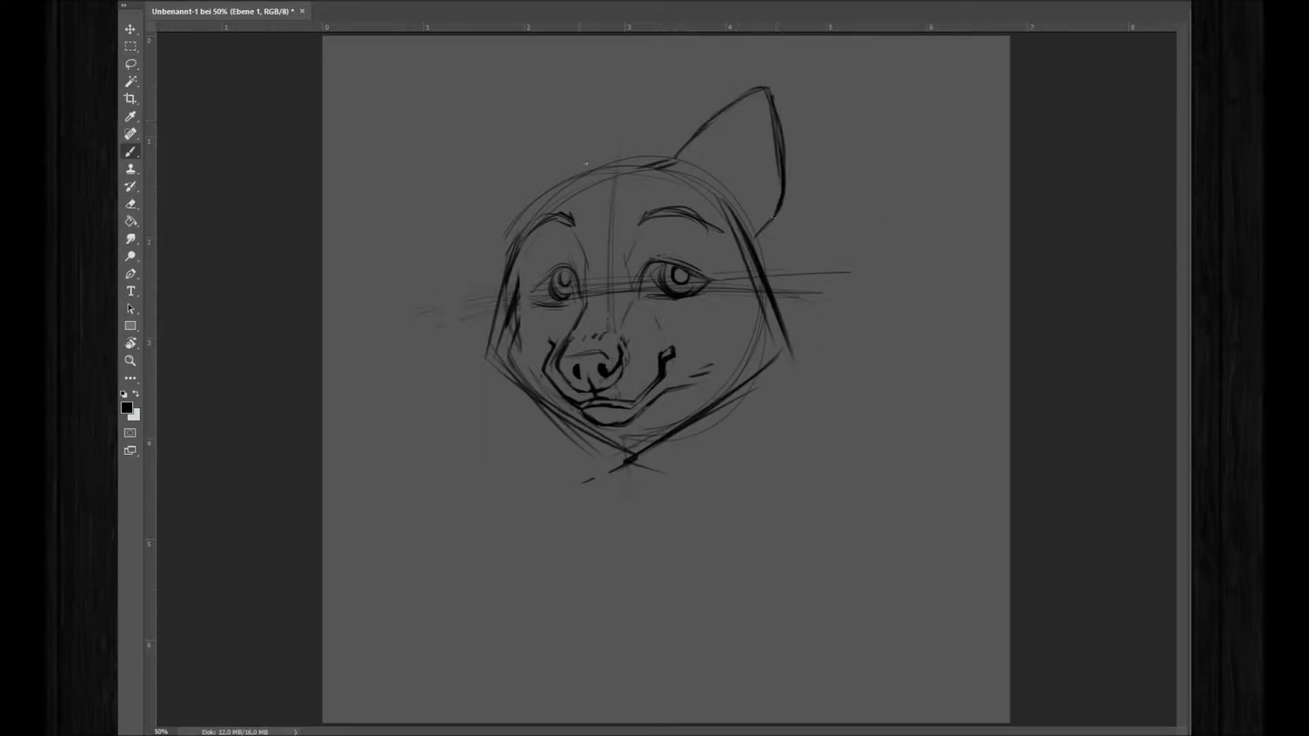
Copy the ear, flip it horizontally and rotate it into place as the left ear
{"action": "key", "text": "l"}
{"action": "mouse_move", "coordinate": [681, 161]}
{"action": "left_mouse_down"}
{"action": "mouse_move", "coordinate": [859, 225]}
{"action": "mouse_move", "coordinate": [545, 184]}
{"action": "left_mouse_up"}
{"action": "key", "text": "ctrl+alt+t"}
{"action": "right_click", "coordinate": [891, 199]}
{"action": "left_click", "coordinate": [927, 399]}
{"action": "right_click", "coordinate": [871, 269]}
{"action": "left_click", "coordinate": [918, 357]}
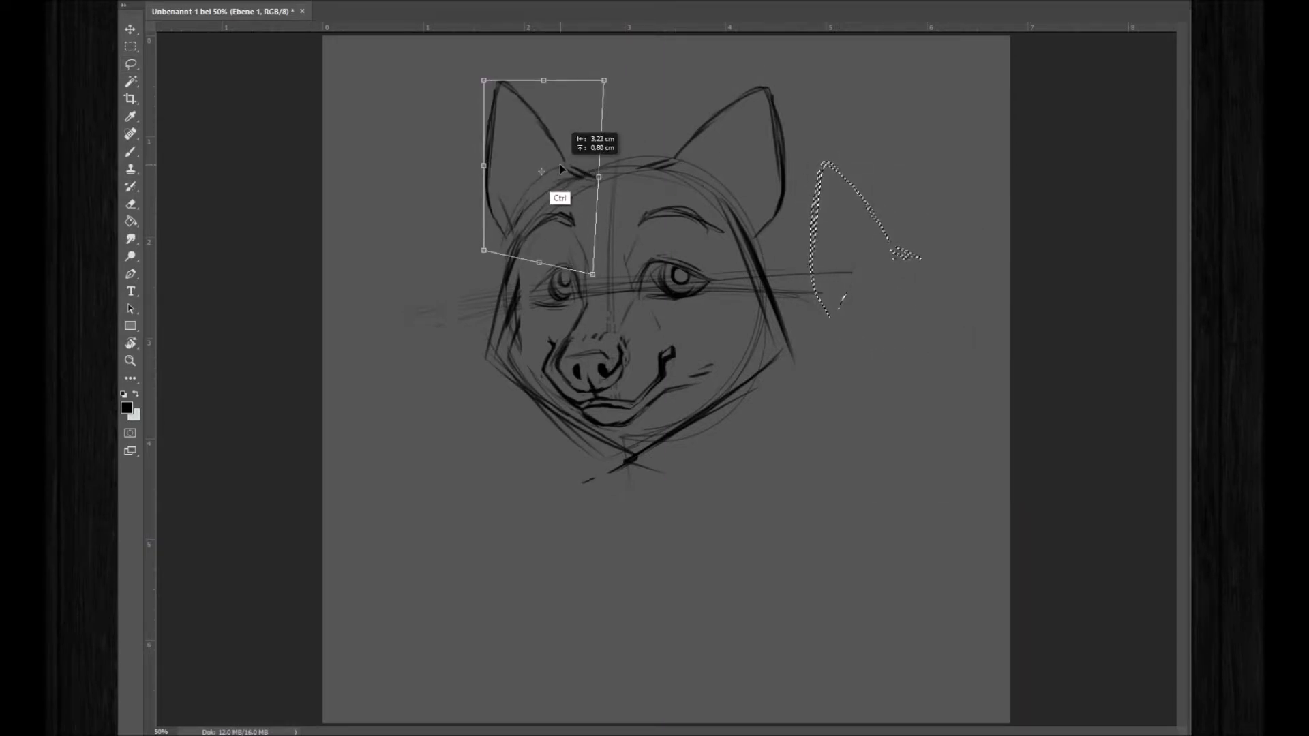
{"action": "left_click_drag", "start_coordinate": [673, 112], "coordinate": [666, 121]}
{"action": "key", "text": "Return"}
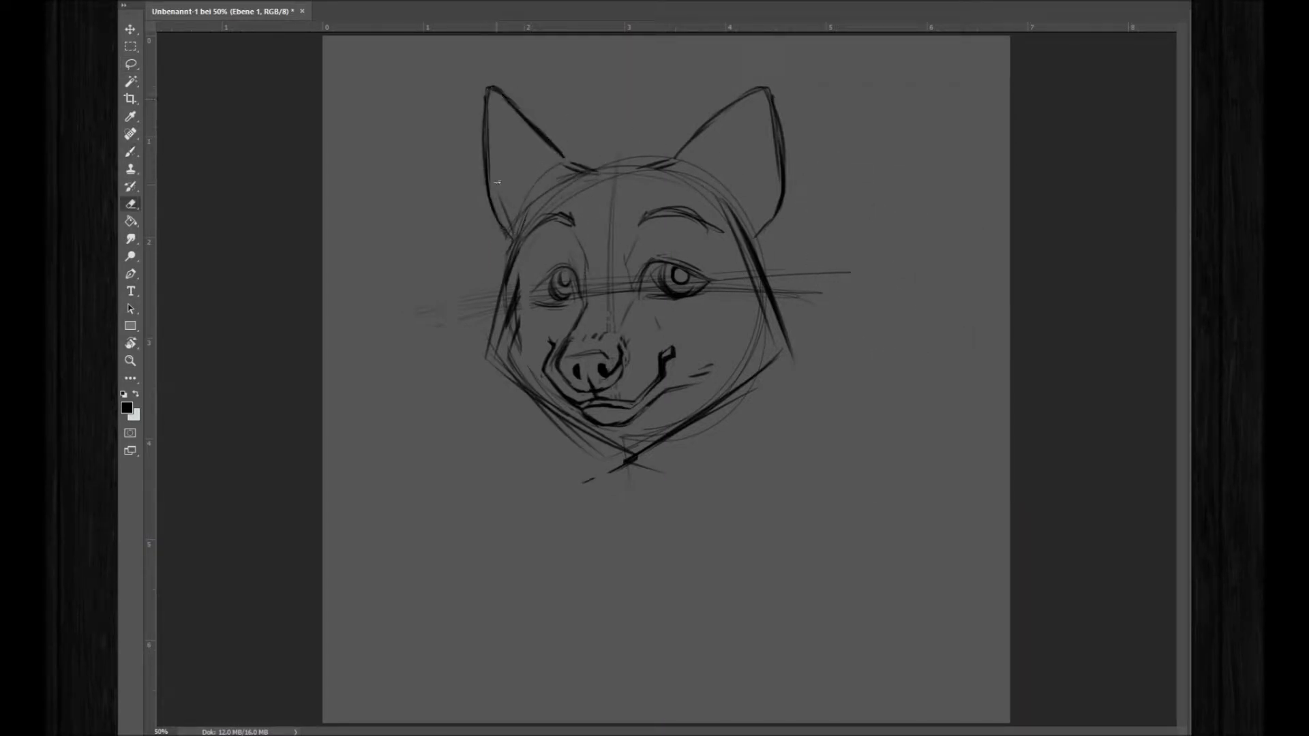
Draw inner-ear lines in both the left and right ears
{"action": "key", "text": "b"}
{"action": "left_click_drag", "start_coordinate": [545, 174], "coordinate": [503, 116]}
{"action": "left_click_drag", "start_coordinate": [503, 118], "coordinate": [508, 218]}
{"action": "left_click_drag", "start_coordinate": [525, 182], "coordinate": [547, 199]}
{"action": "left_click_drag", "start_coordinate": [703, 163], "coordinate": [760, 109]}
{"action": "left_click_drag", "start_coordinate": [760, 109], "coordinate": [770, 181]}
{"action": "left_click_drag", "start_coordinate": [716, 183], "coordinate": [733, 192]}
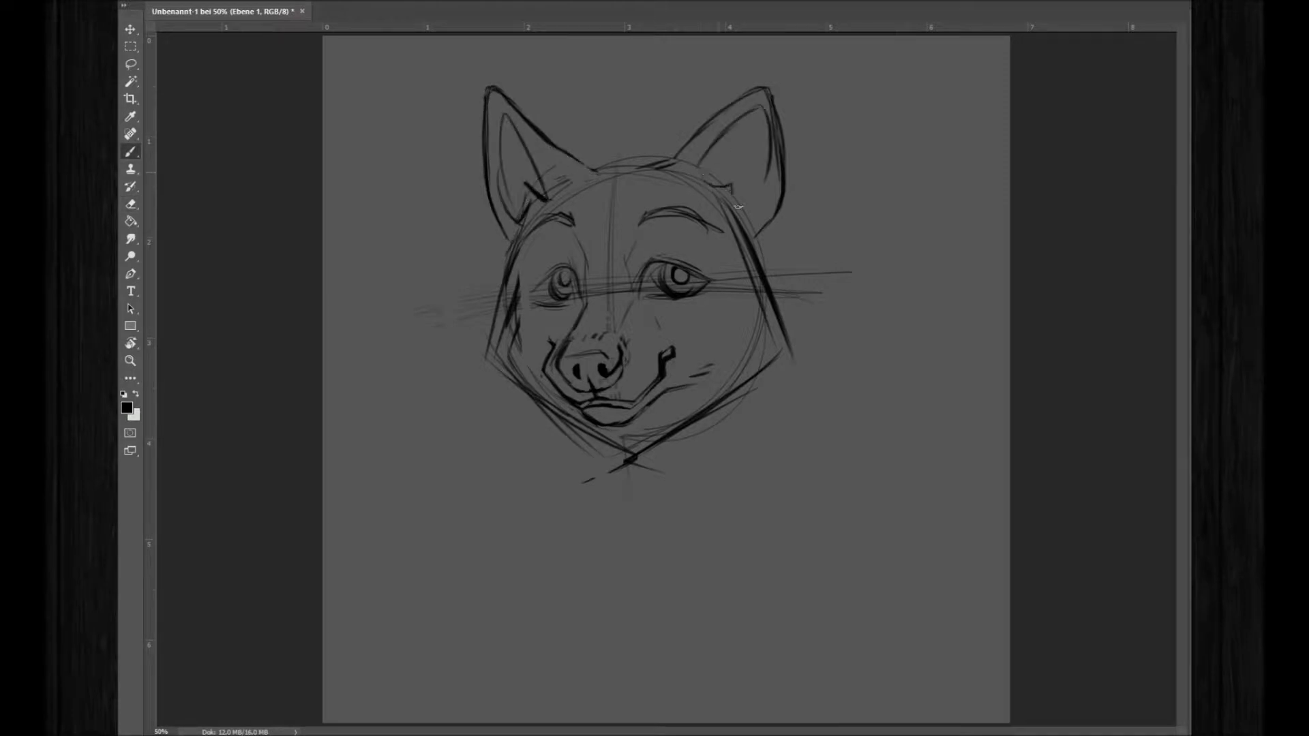
Move both ears down and shrink them slightly
{"action": "key", "text": "l"}
{"action": "mouse_move", "coordinate": [714, 265]}
{"action": "left_mouse_down"}
{"action": "mouse_move", "coordinate": [637, 290]}
{"action": "mouse_move", "coordinate": [716, 274]}
{"action": "mouse_move", "coordinate": [563, 287]}
{"action": "left_mouse_up"}
{"action": "key", "text": "ctrl+d"}
{"action": "left_click_drag", "start_coordinate": [852, 281], "coordinate": [845, 280]}
{"action": "key", "text": "ctrl+t"}
{"action": "left_click_drag", "start_coordinate": [786, 181], "coordinate": [784, 198]}
{"action": "mouse_move", "coordinate": [903, 105]}
{"action": "left_mouse_down"}
{"action": "mouse_move", "coordinate": [762, 205]}
{"action": "mouse_move", "coordinate": [852, 202]}
{"action": "left_mouse_up"}
{"action": "key", "text": "Return"}
{"action": "key", "text": "ctrl+d"}
Redraw the eyebrows and erase faint lines near the left eye
{"action": "key", "text": "b"}
{"action": "mouse_move", "coordinate": [634, 244]}
{"action": "left_mouse_down"}
{"action": "mouse_move", "coordinate": [701, 247]}
{"action": "mouse_move", "coordinate": [696, 279]}
{"action": "mouse_move", "coordinate": [646, 318]}
{"action": "left_mouse_up"}
{"action": "key", "text": "e"}
{"action": "key", "text": "b"}
{"action": "key", "text": "e"}
{"action": "key", "text": "b"}
{"action": "key", "text": "e"}
{"action": "key", "text": "b"}
{"action": "key", "text": "e"}
{"action": "key", "text": "b"}
{"action": "key", "text": "e"}
{"action": "key", "text": "b"}
{"action": "mouse_move", "coordinate": [631, 267]}
{"action": "left_mouse_down"}
{"action": "mouse_move", "coordinate": [585, 300]}
{"action": "mouse_move", "coordinate": [638, 267]}
{"action": "mouse_move", "coordinate": [671, 285]}
{"action": "mouse_move", "coordinate": [661, 293]}
{"action": "mouse_move", "coordinate": [685, 293]}
{"action": "left_mouse_up"}
Nudge the right eye up and to the left
{"action": "key", "text": "l"}
{"action": "key", "text": "ctrl+d"}
{"action": "key", "text": "b"}
{"action": "key", "text": "e"}
{"action": "key", "text": "b"}
{"action": "key", "text": "e"}
{"action": "key", "text": "b"}
Shift the left ear and nudge the right ear area down
{"action": "key", "text": "l"}
{"action": "left_click_drag", "start_coordinate": [491, 102], "coordinate": [593, 252]}
{"action": "key", "text": "ctrl+t"}
{"action": "left_click_drag", "start_coordinate": [538, 178], "coordinate": [566, 167]}
{"action": "key", "text": "Return"}
{"action": "left_click_drag", "start_coordinate": [663, 161], "coordinate": [827, 194]}
{"action": "left_click_drag", "start_coordinate": [825, 196], "coordinate": [826, 204]}
{"action": "key", "text": "ctrl+d"}
{"action": "key", "text": "b"}
Reshape the muzzle with a lasso selection and Free Transform
{"action": "key", "text": "l"}
{"action": "mouse_move", "coordinate": [600, 279]}
{"action": "left_mouse_down"}
{"action": "mouse_move", "coordinate": [726, 345]}
{"action": "mouse_move", "coordinate": [709, 326]}
{"action": "mouse_move", "coordinate": [676, 344]}
{"action": "left_mouse_up"}
{"action": "key", "text": "ctrl+t"}
{"action": "key", "text": "Return"}
{"action": "key", "text": "ctrl+d"}
{"action": "key", "text": "b"}
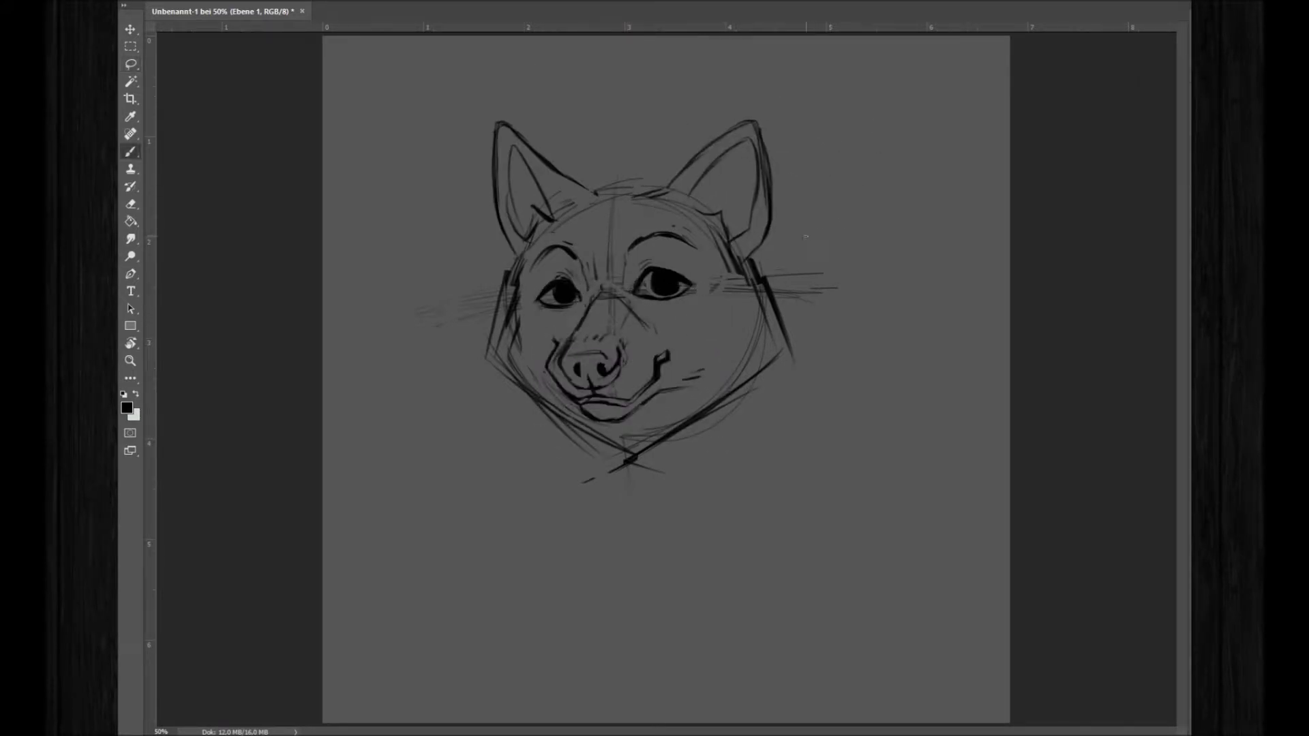
Flip the canvas horizontally to check proportions, then flip it back
{"action": "key", "text": "l"}
{"action": "left_click", "coordinate": [228, 1]}
{"action": "mouse_move", "coordinate": [307, 90]}
{"action": "left_click", "coordinate": [442, 147]}
{"action": "left_click", "coordinate": [228, 2]}
{"action": "left_click", "coordinate": [442, 147]}
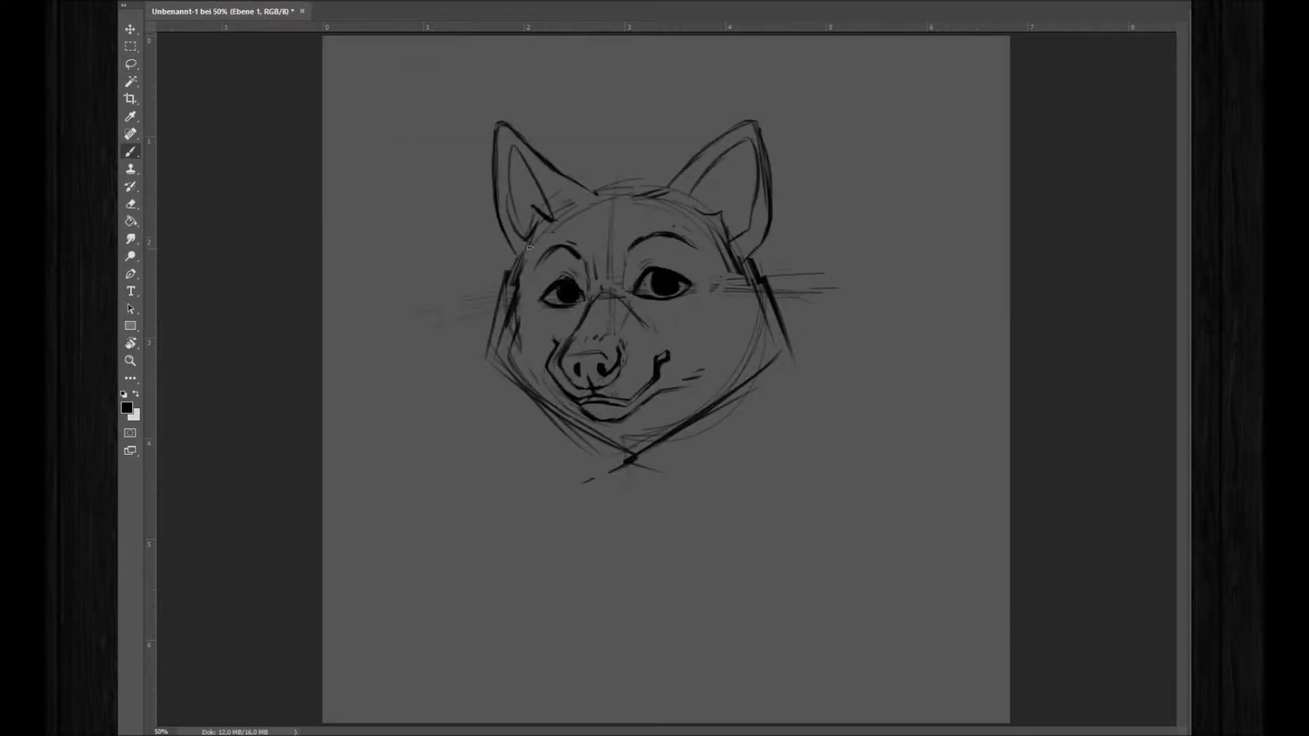
Reshape the cheek and jaw lines with lasso selections and Free Transform
{"action": "left_click_drag", "start_coordinate": [453, 273], "coordinate": [549, 534]}
{"action": "key", "text": "ctrl+t"}
{"action": "mouse_move", "coordinate": [518, 327]}
{"action": "left_mouse_down"}
{"action": "mouse_move", "coordinate": [655, 446]}
{"action": "mouse_move", "coordinate": [712, 368]}
{"action": "mouse_move", "coordinate": [769, 374]}
{"action": "left_mouse_up"}
{"action": "key", "text": "Return"}
{"action": "key", "text": "ctrl+t"}
{"action": "key", "text": "Return"}
{"action": "key", "text": "b"}
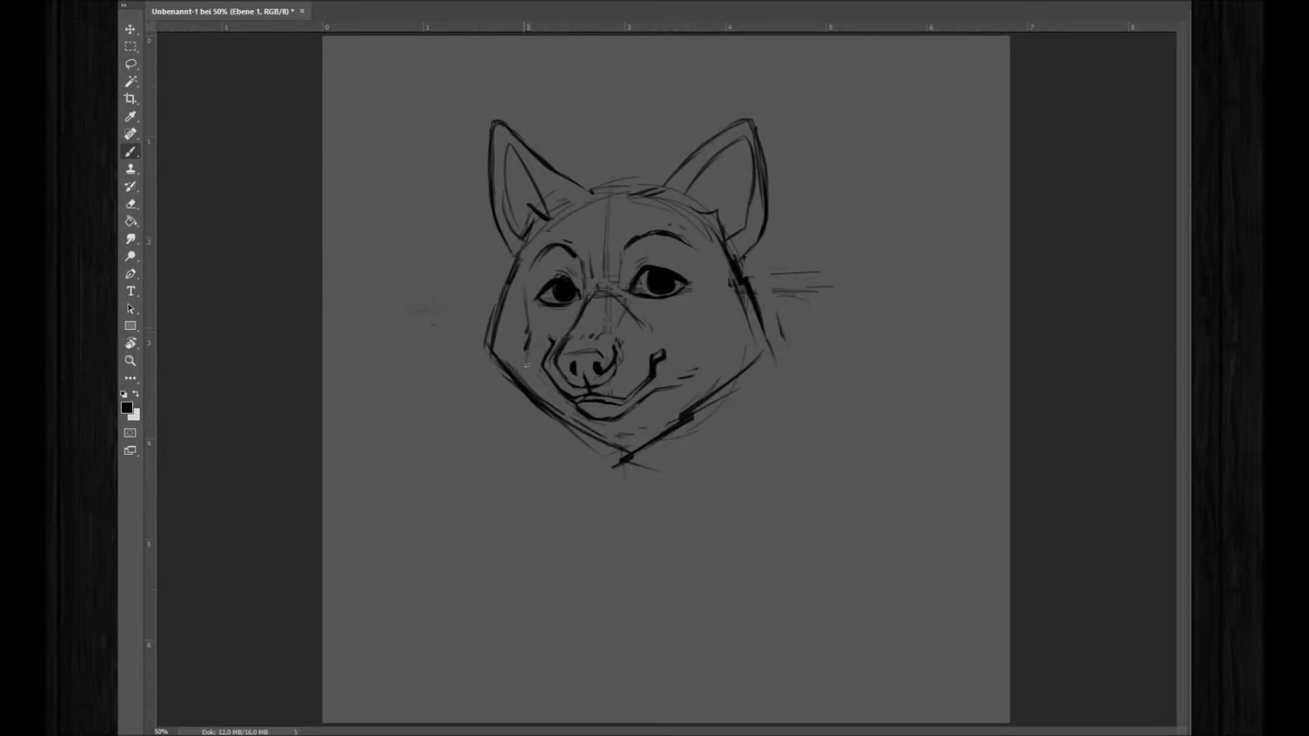
Sketch the left and right sides of the neck below the jaw
{"action": "left_click_drag", "start_coordinate": [526, 366], "coordinate": [586, 440]}
{"action": "left_click_drag", "start_coordinate": [537, 388], "coordinate": [515, 286]}
{"action": "key", "text": "ctrl+z"}
{"action": "key", "text": "ctrl+z"}
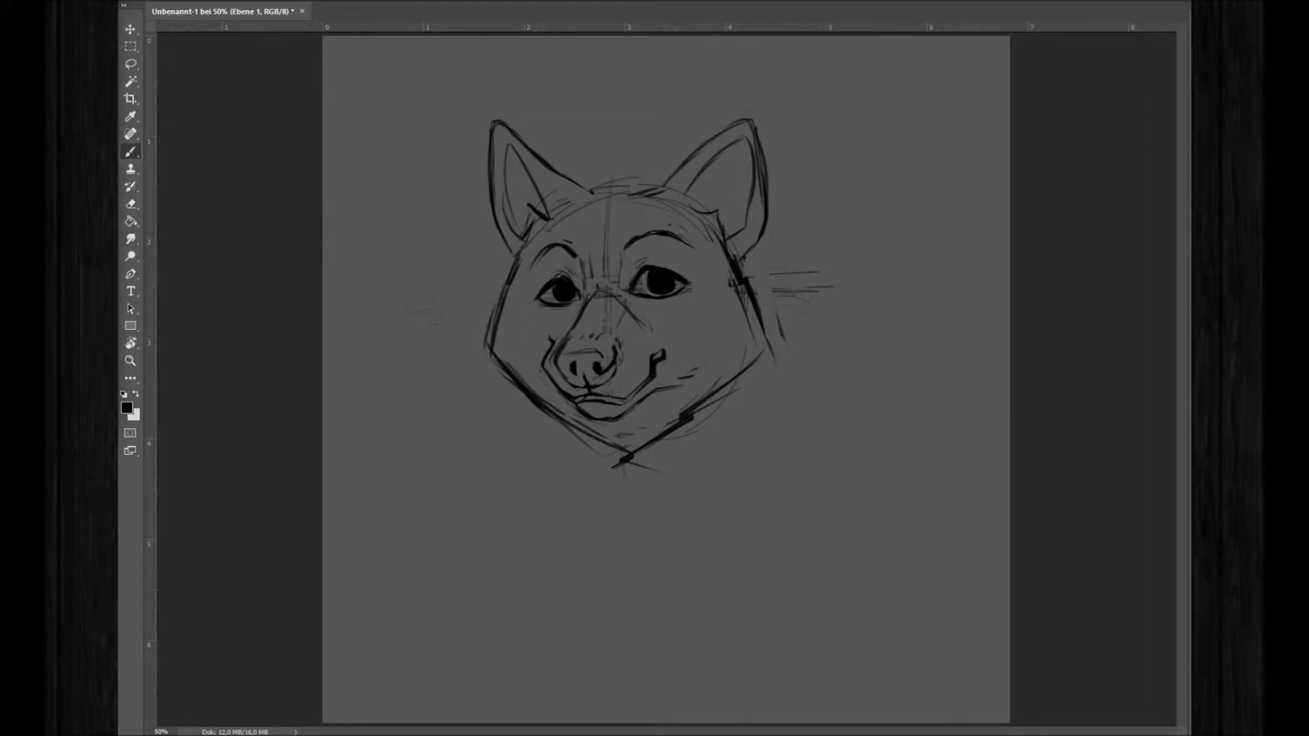
{"action": "left_click_drag", "start_coordinate": [553, 418], "coordinate": [606, 521]}
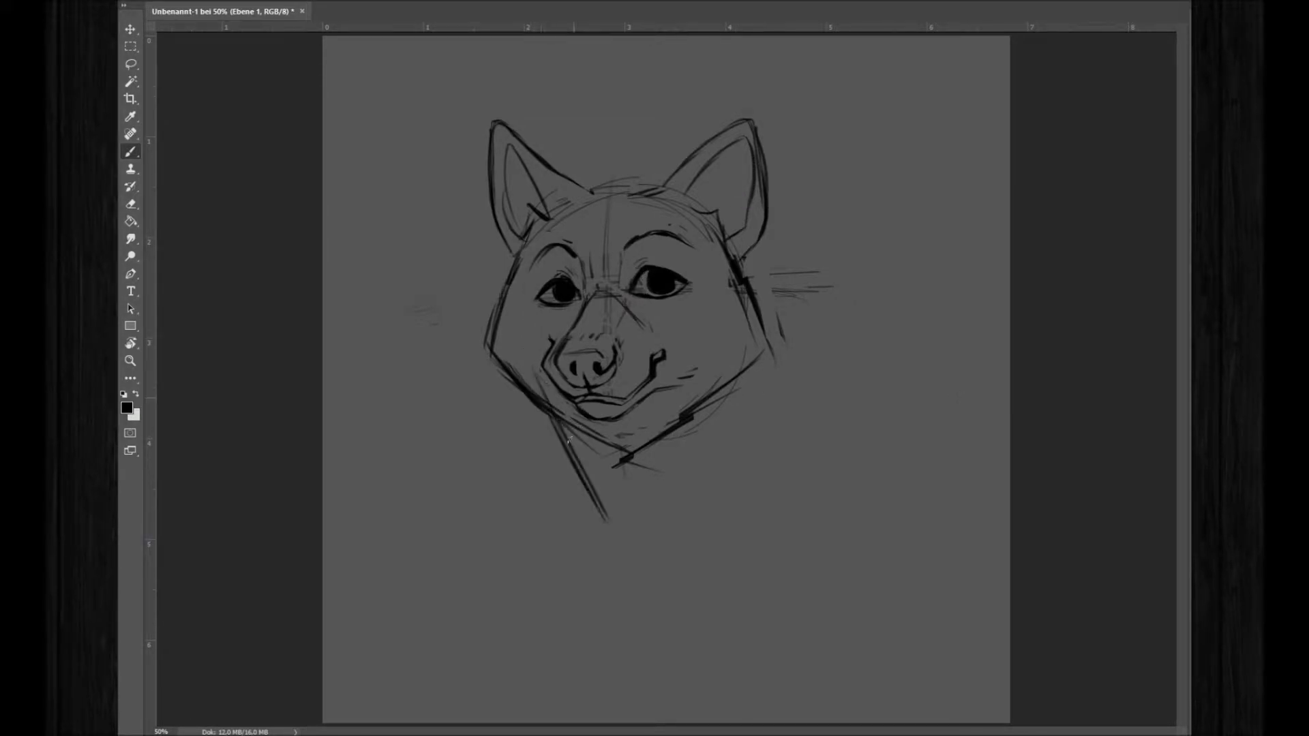
{"action": "left_click_drag", "start_coordinate": [715, 355], "coordinate": [723, 495]}
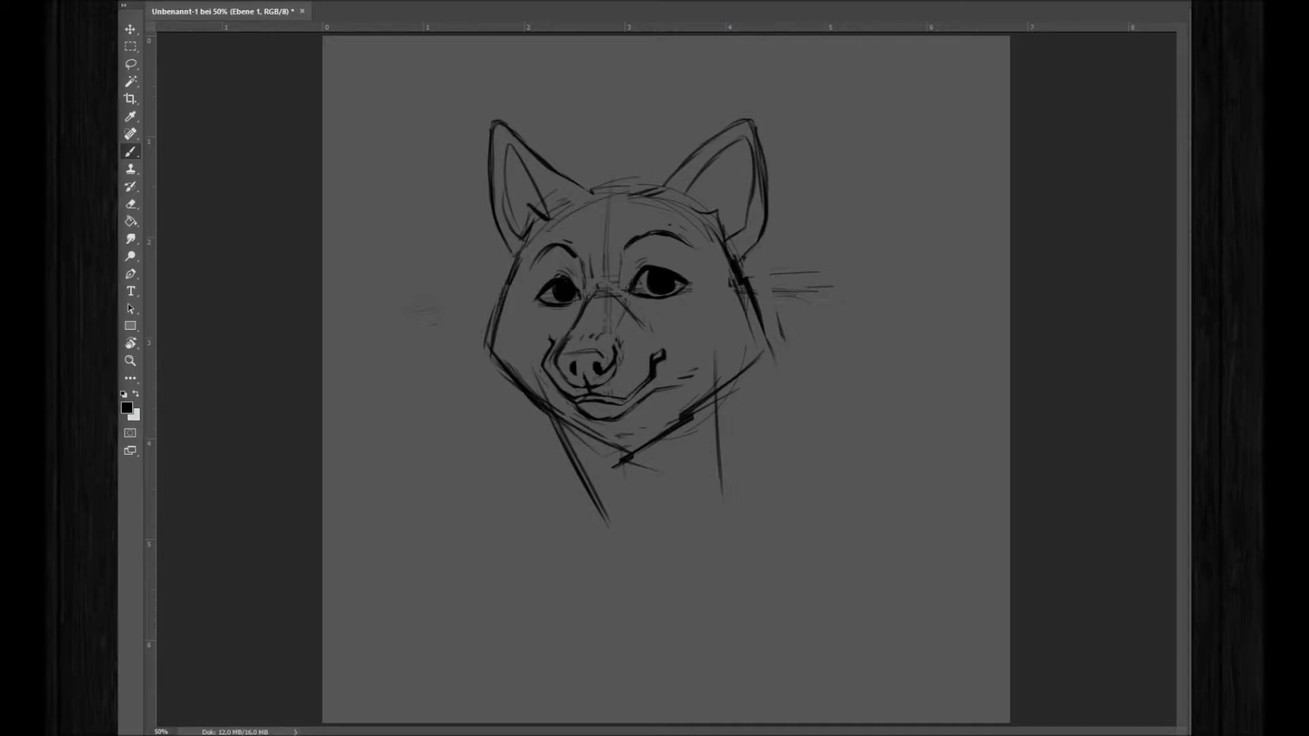
{"action": "mouse_move", "coordinate": [726, 381]}
{"action": "left_mouse_down"}
{"action": "mouse_move", "coordinate": [756, 389]}
{"action": "mouse_move", "coordinate": [709, 482]}
{"action": "left_mouse_up"}
Sketch an oval headphone cup and make a skewed copy for the other side
{"action": "left_click_drag", "start_coordinate": [750, 401], "coordinate": [764, 483]}
{"action": "mouse_move", "coordinate": [743, 379]}
{"action": "left_mouse_down"}
{"action": "mouse_move", "coordinate": [716, 468]}
{"action": "mouse_move", "coordinate": [768, 485]}
{"action": "mouse_move", "coordinate": [772, 422]}
{"action": "left_mouse_up"}
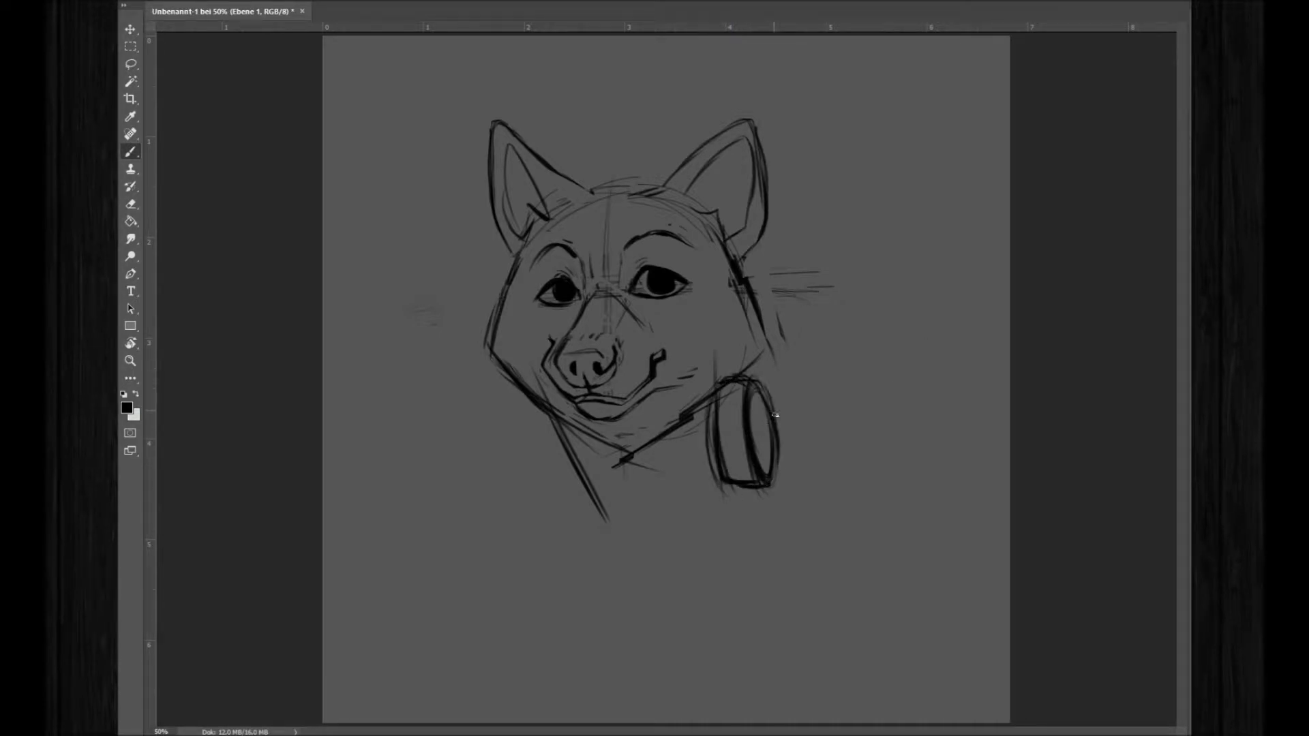
{"action": "key", "text": "l"}
{"action": "left_click_drag", "start_coordinate": [763, 491], "coordinate": [732, 505]}
{"action": "mouse_move", "coordinate": [768, 428]}
{"action": "left_mouse_down"}
{"action": "mouse_move", "coordinate": [829, 613]}
{"action": "mouse_move", "coordinate": [607, 630]}
{"action": "mouse_move", "coordinate": [677, 628]}
{"action": "mouse_move", "coordinate": [654, 631]}
{"action": "left_mouse_up"}
{"action": "key", "text": "ctrl+alt+t"}
{"action": "right_click", "coordinate": [678, 598]}
{"action": "key", "text": "Escape"}
{"action": "key", "text": "Return"}
{"action": "key", "text": "ctrl+d"}
{"action": "key", "text": "b"}
Draw curved collar lines and headphone band strokes, repositioning the right cup
{"action": "left_click_drag", "start_coordinate": [571, 620], "coordinate": [604, 542]}
{"action": "left_click_drag", "start_coordinate": [579, 588], "coordinate": [661, 520]}
{"action": "left_click_drag", "start_coordinate": [567, 661], "coordinate": [678, 533]}
{"action": "key", "text": "l"}
{"action": "left_click_drag", "start_coordinate": [784, 561], "coordinate": [783, 563]}
{"action": "left_click_drag", "start_coordinate": [804, 623], "coordinate": [789, 636]}
{"action": "key", "text": "ctrl+d"}
{"action": "key", "text": "b"}
{"action": "left_click_drag", "start_coordinate": [760, 517], "coordinate": [837, 610]}
Stand the left headphone cup upright and shift it left
{"action": "key", "text": "l"}
{"action": "left_click_drag", "start_coordinate": [747, 579], "coordinate": [750, 576]}
{"action": "mouse_move", "coordinate": [791, 634]}
{"action": "left_mouse_down"}
{"action": "mouse_move", "coordinate": [784, 401]}
{"action": "mouse_move", "coordinate": [739, 410]}
{"action": "left_mouse_up"}
{"action": "left_click_drag", "start_coordinate": [675, 539], "coordinate": [664, 635]}
{"action": "key", "text": "ctrl+t"}
{"action": "mouse_move", "coordinate": [580, 509]}
{"action": "left_mouse_down"}
{"action": "mouse_move", "coordinate": [602, 513]}
{"action": "mouse_move", "coordinate": [596, 500]}
{"action": "left_mouse_up"}
{"action": "mouse_move", "coordinate": [681, 436]}
{"action": "left_mouse_down"}
{"action": "mouse_move", "coordinate": [741, 454]}
{"action": "mouse_move", "coordinate": [726, 477]}
{"action": "left_mouse_up"}
{"action": "key", "text": "Return"}
Rotate the left headphone cup diagonally and move it up and right
{"action": "key", "text": "ctrl+t"}
{"action": "left_click_drag", "start_coordinate": [703, 435], "coordinate": [681, 477]}
{"action": "key", "text": "Return"}
{"action": "key", "text": "ctrl+t"}
{"action": "left_click_drag", "start_coordinate": [545, 477], "coordinate": [589, 449]}
{"action": "key", "text": "Return"}
Move the right headphone down and left and erase stray headphone lines
{"action": "left_click_drag", "start_coordinate": [845, 336], "coordinate": [838, 341]}
{"action": "mouse_move", "coordinate": [790, 445]}
{"action": "left_mouse_down"}
{"action": "mouse_move", "coordinate": [769, 482]}
{"action": "mouse_move", "coordinate": [767, 465]}
{"action": "mouse_move", "coordinate": [692, 497]}
{"action": "left_mouse_up"}
{"action": "key", "text": "ctrl+d"}
{"action": "key", "text": "e"}
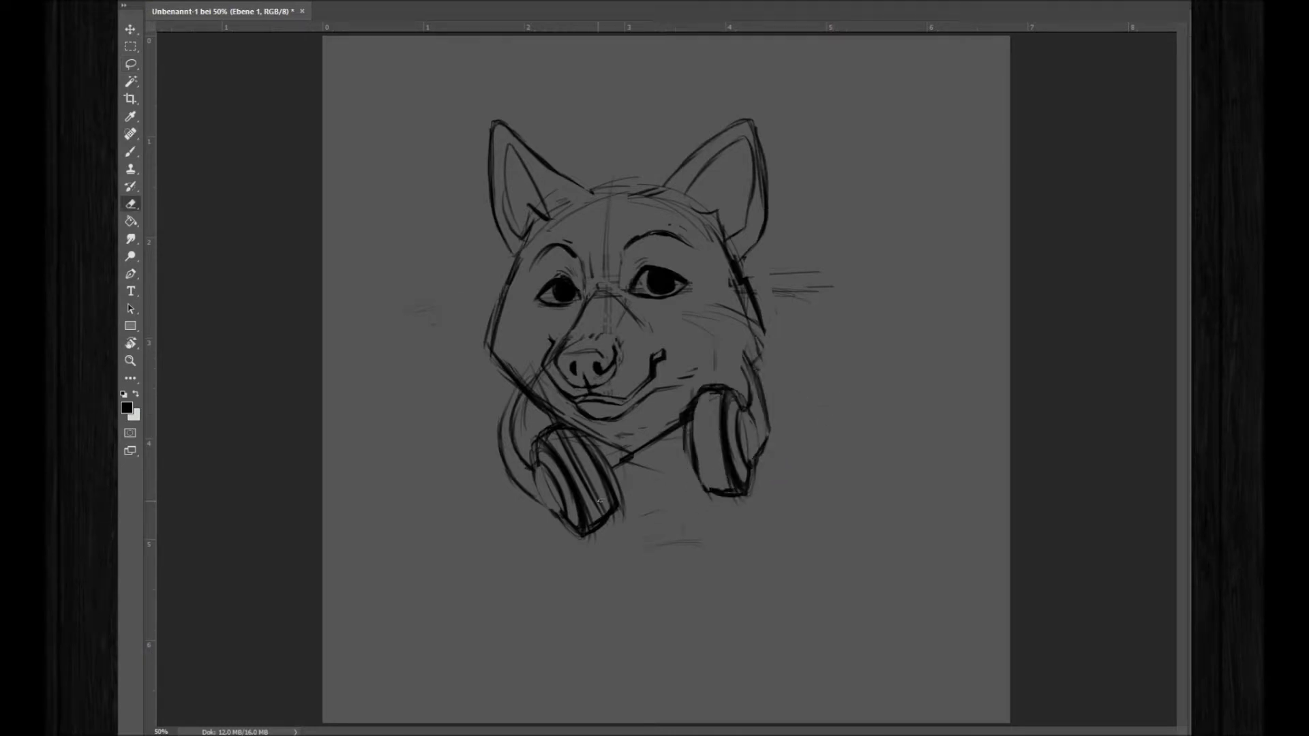
{"action": "left_click_drag", "start_coordinate": [573, 436], "coordinate": [617, 518]}
{"action": "key", "text": "b"}
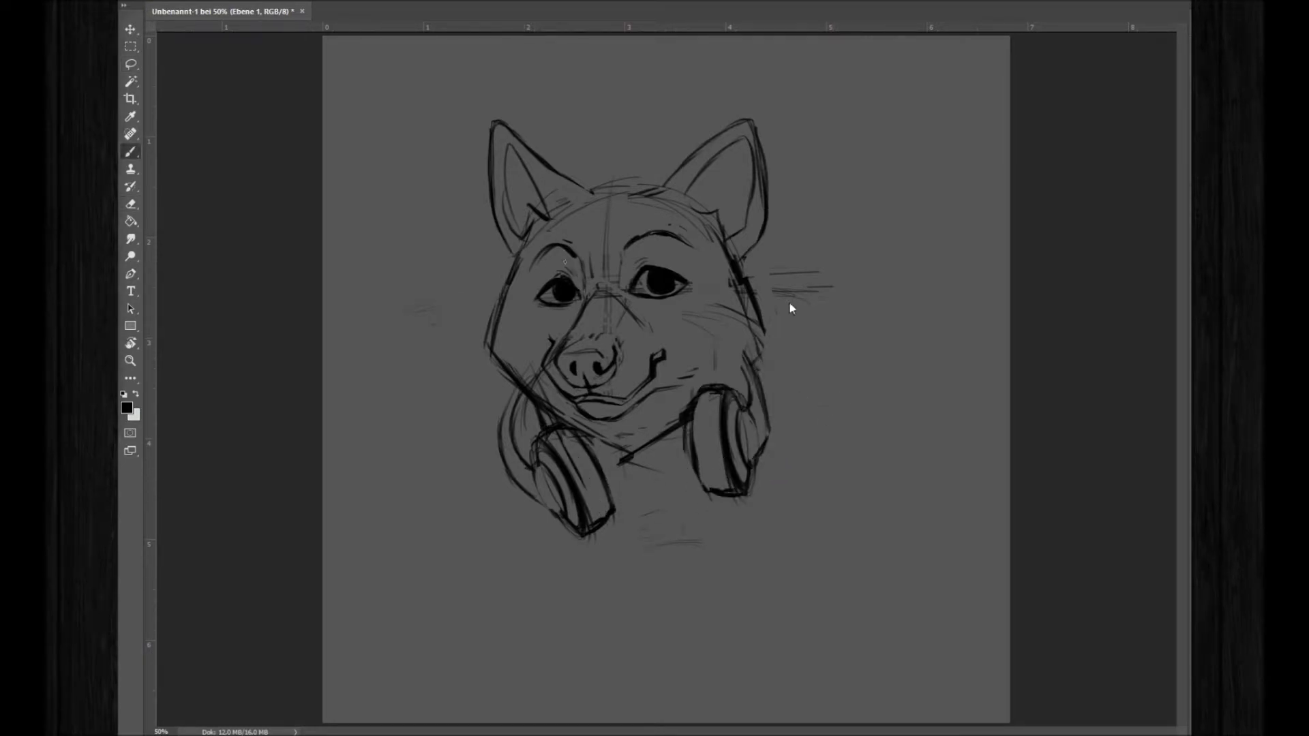
Lasso both ears and skew them upward on the right with free transform
{"action": "key", "text": "l"}
{"action": "mouse_move", "coordinate": [501, 266]}
{"action": "left_mouse_down"}
{"action": "mouse_move", "coordinate": [691, 136]}
{"action": "mouse_move", "coordinate": [497, 259]}
{"action": "left_mouse_up"}
{"action": "key", "text": "ctrl+t"}
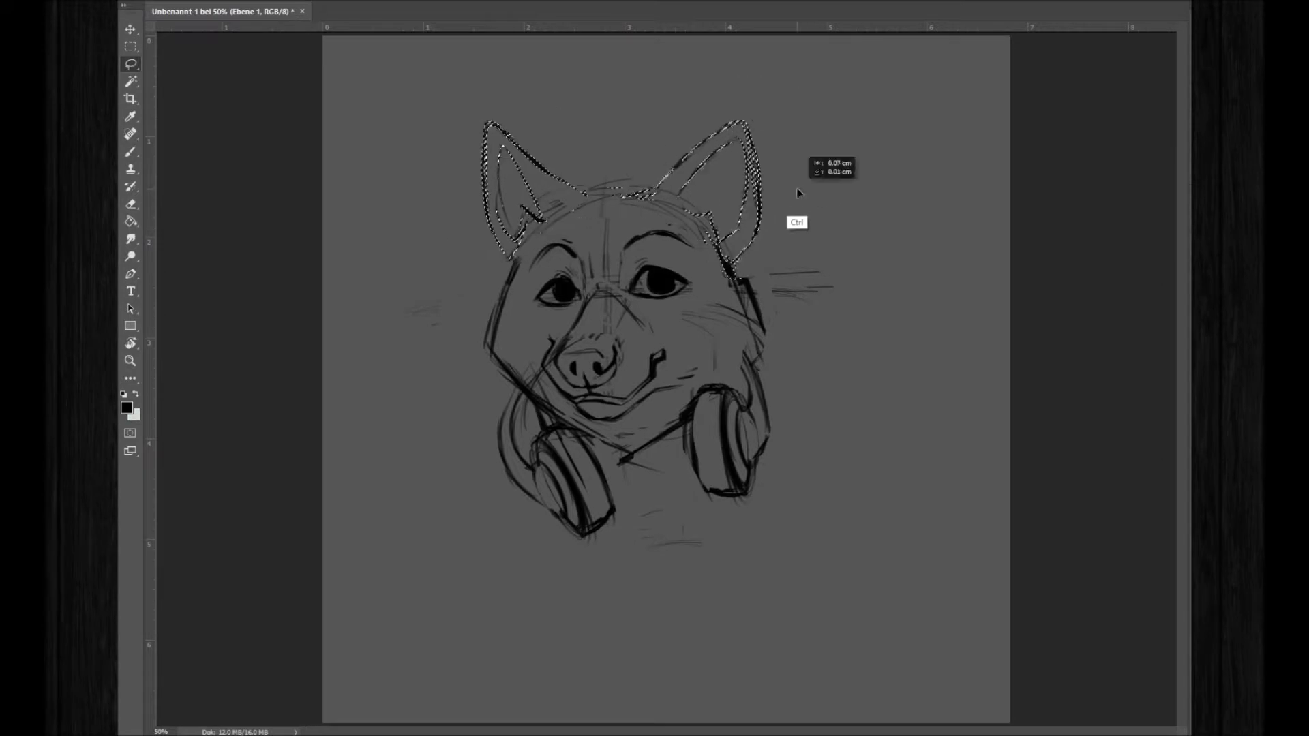
{"action": "left_click_drag", "start_coordinate": [773, 194], "coordinate": [767, 180]}
{"action": "key", "text": "Return"}
{"action": "key", "text": "ctrl+d"}
Darken the left cheek line and shift the left ear slightly left
{"action": "key", "text": "b"}
{"action": "left_click_drag", "start_coordinate": [512, 251], "coordinate": [501, 326]}
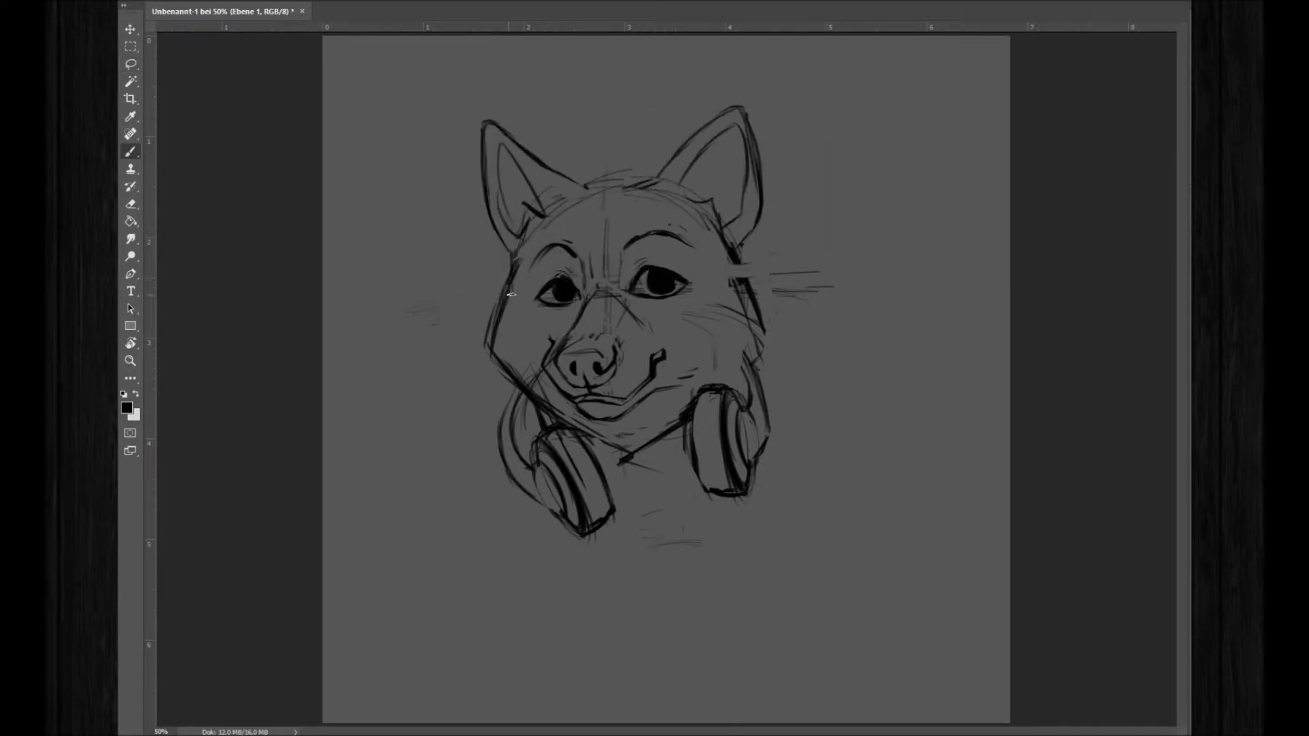
{"action": "key", "text": "l"}
{"action": "left_click_drag", "start_coordinate": [515, 258], "coordinate": [593, 181]}
{"action": "key", "text": "ctrl+t"}
{"action": "left_click_drag", "start_coordinate": [566, 205], "coordinate": [560, 205]}
{"action": "key", "text": "Return"}
{"action": "key", "text": "ctrl+d"}
{"action": "key", "text": "b"}
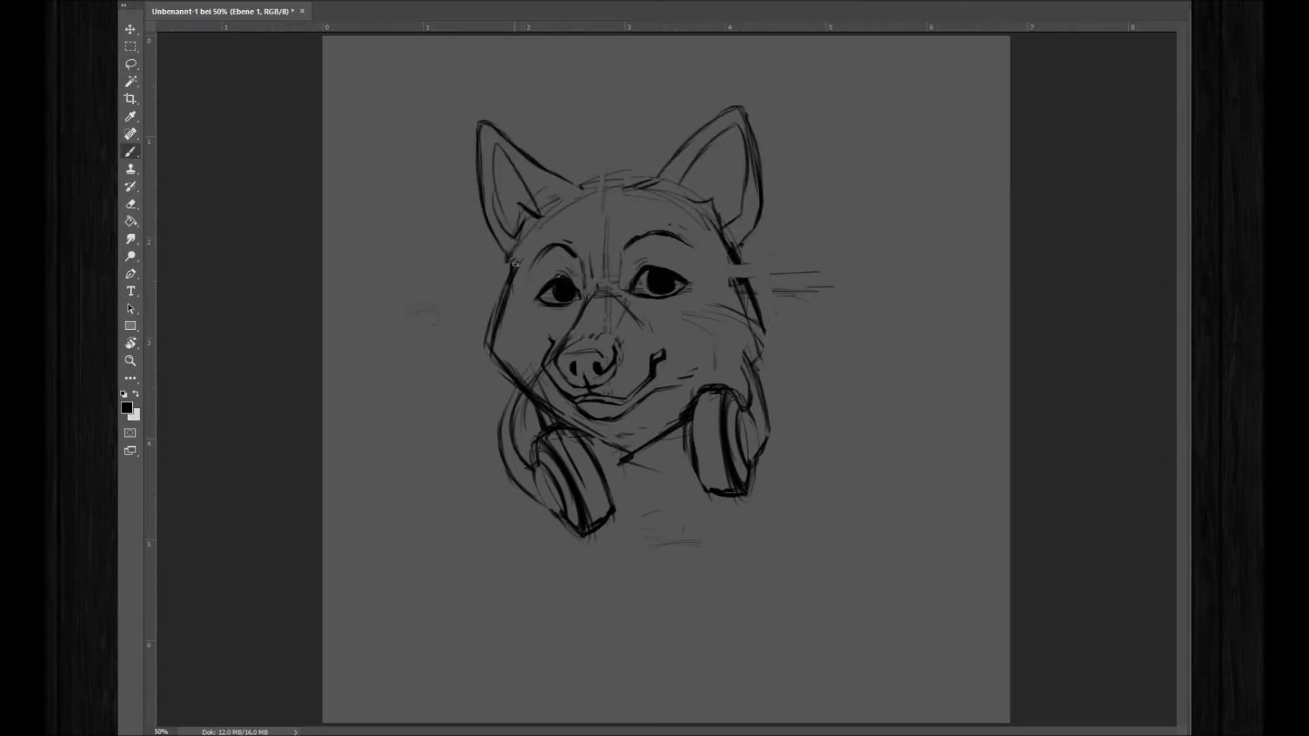
Rework and redraw the left cheek line with brush and eraser strokes
{"action": "left_click_drag", "start_coordinate": [519, 299], "coordinate": [501, 358]}
{"action": "key", "text": "e"}
{"action": "left_click_drag", "start_coordinate": [508, 280], "coordinate": [487, 344]}
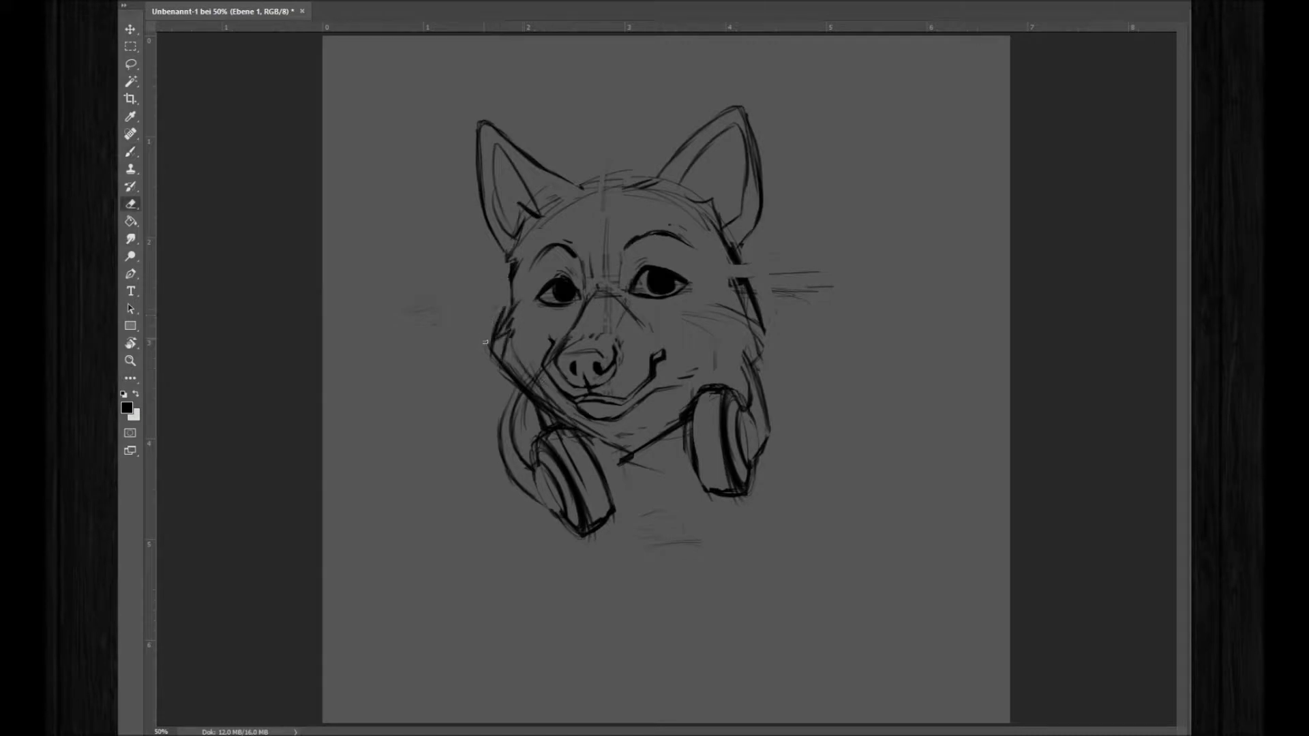
{"action": "key", "text": "b"}
{"action": "key", "text": "e"}
{"action": "key", "text": "b"}
{"action": "left_click_drag", "start_coordinate": [509, 240], "coordinate": [496, 271]}
{"action": "left_click_drag", "start_coordinate": [526, 220], "coordinate": [490, 358]}
Draw jagged fur along the left cheek, trimming part of it back
{"action": "key", "text": "e"}
{"action": "key", "text": "b"}
{"action": "mouse_move", "coordinate": [513, 293]}
{"action": "left_mouse_down"}
{"action": "mouse_move", "coordinate": [523, 373]}
{"action": "mouse_move", "coordinate": [485, 358]}
{"action": "left_mouse_up"}
{"action": "mouse_move", "coordinate": [501, 328]}
{"action": "left_mouse_down"}
{"action": "mouse_move", "coordinate": [513, 399]}
{"action": "mouse_move", "coordinate": [518, 381]}
{"action": "mouse_move", "coordinate": [559, 409]}
{"action": "left_mouse_up"}
{"action": "key", "text": "e"}
{"action": "key", "text": "b"}
Replace the old diagonal neck line and nudge the right headphone up and left
{"action": "key", "text": "e"}
{"action": "mouse_move", "coordinate": [685, 419]}
{"action": "left_mouse_down"}
{"action": "mouse_move", "coordinate": [617, 467]}
{"action": "mouse_move", "coordinate": [705, 399]}
{"action": "mouse_move", "coordinate": [715, 385]}
{"action": "mouse_move", "coordinate": [701, 369]}
{"action": "mouse_move", "coordinate": [743, 409]}
{"action": "mouse_move", "coordinate": [723, 439]}
{"action": "left_mouse_up"}
{"action": "key", "text": "b"}
{"action": "key", "text": "e"}
{"action": "key", "text": "l"}
{"action": "key", "text": "ctrl+d"}
{"action": "key", "text": "b"}
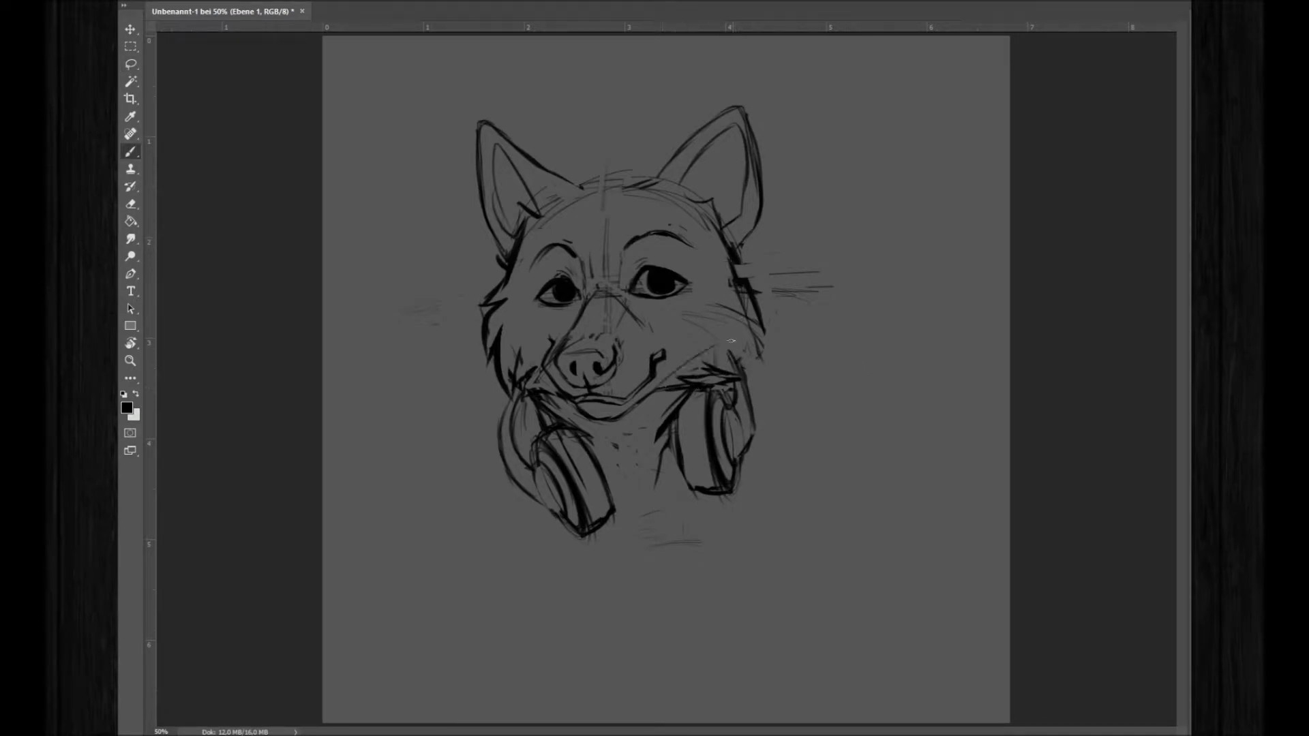
Add fur strokes along the jaw and right cheek above the right headphone
{"action": "mouse_move", "coordinate": [723, 337]}
{"action": "left_mouse_down"}
{"action": "mouse_move", "coordinate": [692, 365]}
{"action": "mouse_move", "coordinate": [736, 372]}
{"action": "mouse_move", "coordinate": [757, 345]}
{"action": "left_mouse_up"}
{"action": "left_click_drag", "start_coordinate": [754, 270], "coordinate": [735, 274]}
{"action": "mouse_move", "coordinate": [766, 235]}
{"action": "left_mouse_down"}
{"action": "mouse_move", "coordinate": [723, 297]}
{"action": "mouse_move", "coordinate": [760, 341]}
{"action": "left_mouse_up"}
{"action": "key", "text": "e"}
{"action": "key", "text": "b"}
{"action": "key", "text": "e"}
Refine the fur along the right cheek and add a small stroke at the chest
{"action": "key", "text": "e"}
{"action": "left_click_drag", "start_coordinate": [521, 293], "coordinate": [520, 355]}
{"action": "key", "text": "b"}
{"action": "mouse_move", "coordinate": [696, 364]}
{"action": "left_mouse_down"}
{"action": "mouse_move", "coordinate": [716, 290]}
{"action": "mouse_move", "coordinate": [681, 378]}
{"action": "left_mouse_up"}
{"action": "key", "text": "e"}
{"action": "key", "text": "b"}
{"action": "key", "text": "e"}
{"action": "key", "text": "e"}
{"action": "key", "text": "b"}
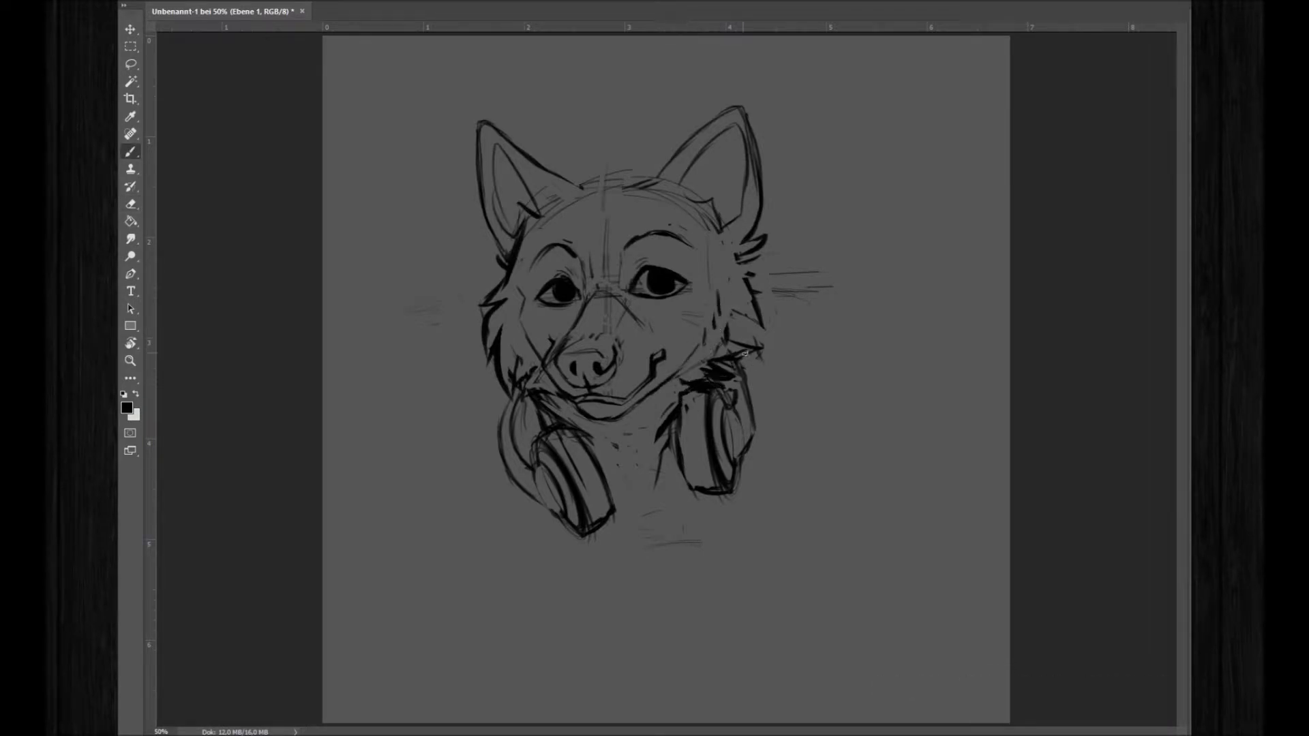
{"action": "mouse_move", "coordinate": [735, 250]}
{"action": "left_mouse_down"}
{"action": "mouse_move", "coordinate": [753, 281]}
{"action": "mouse_move", "coordinate": [751, 321]}
{"action": "left_mouse_up"}
{"action": "key", "text": "e"}
{"action": "left_click_drag", "start_coordinate": [690, 355], "coordinate": [681, 365]}
{"action": "key", "text": "b"}
{"action": "key", "text": "e"}
{"action": "key", "text": "b"}
{"action": "left_click_drag", "start_coordinate": [634, 453], "coordinate": [644, 471]}
Lasso the whole head and flip it horizontally
{"action": "key", "text": "l"}
{"action": "mouse_move", "coordinate": [627, 119]}
{"action": "left_mouse_down"}
{"action": "mouse_move", "coordinate": [868, 444]}
{"action": "mouse_move", "coordinate": [611, 84]}
{"action": "mouse_move", "coordinate": [627, 119]}
{"action": "left_mouse_up"}
{"action": "key", "text": "ctrl+t"}
{"action": "key", "text": "Return"}
{"action": "key", "text": "ctrl+d"}
Redraw the right cheek fur tuft and add a small fur stroke near the left ear
{"action": "key", "text": "b"}
{"action": "key", "text": "e"}
{"action": "left_click_drag", "start_coordinate": [817, 303], "coordinate": [801, 296]}
{"action": "key", "text": "b"}
{"action": "key", "text": "e"}
{"action": "key", "text": "b"}
{"action": "key", "text": "e"}
{"action": "key", "text": "b"}
{"action": "left_click_drag", "start_coordinate": [538, 279], "coordinate": [549, 270]}
Lasso and delete the stray whisker marks left of the head
{"action": "key", "text": "e"}
{"action": "key", "text": "l"}
{"action": "left_click_drag", "start_coordinate": [559, 259], "coordinate": [563, 321]}
{"action": "key", "text": "Delete"}
{"action": "key", "text": "ctrl+d"}
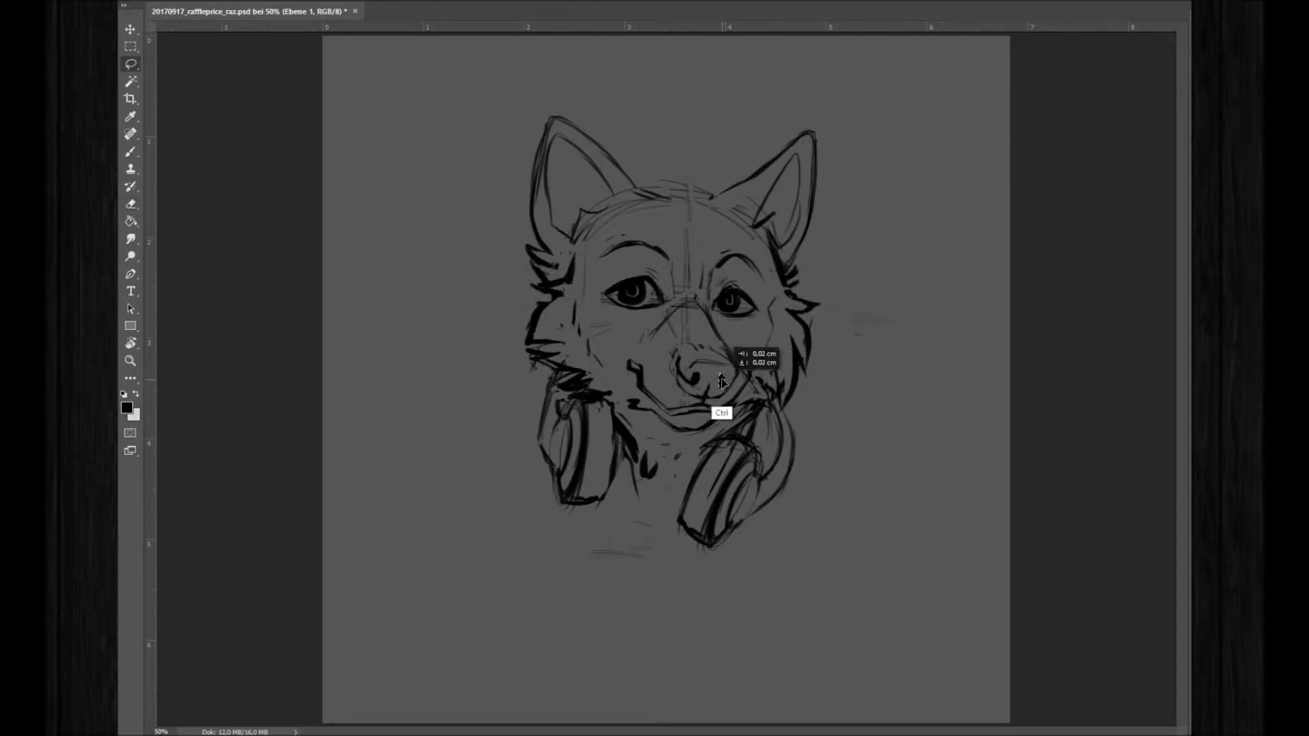
Lasso the nose and squeeze it narrower with free transform
{"action": "key", "text": "b"}
{"action": "key", "text": "e"}
{"action": "key", "text": "l"}
{"action": "left_click_drag", "start_coordinate": [708, 342], "coordinate": [666, 369]}
{"action": "key", "text": "ctrl+t"}
{"action": "key", "text": "Return"}
{"action": "key", "text": "ctrl+d"}
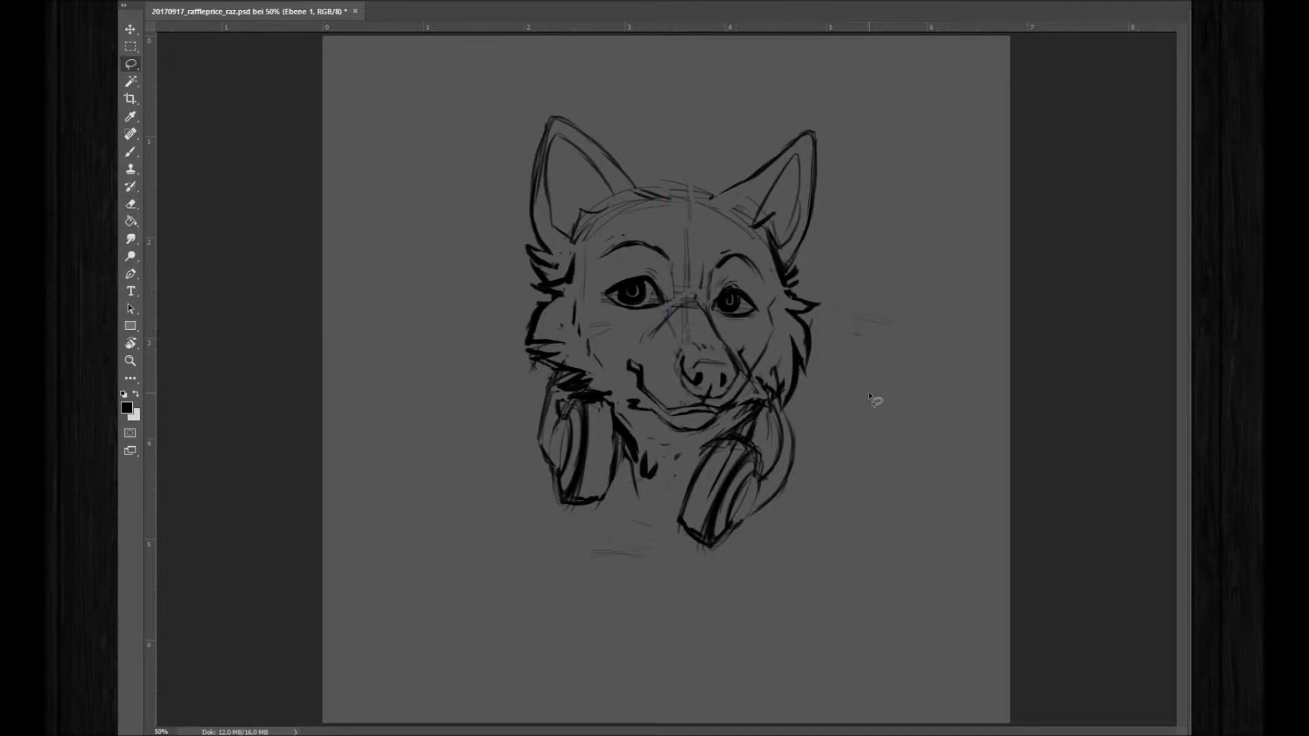
Reshape the muzzle lower by pulling its lower right corner inward, toggling to compare
{"action": "key", "text": "b"}
{"action": "key", "text": "l"}
{"action": "left_click_drag", "start_coordinate": [681, 299], "coordinate": [714, 381]}
{"action": "key", "text": "ctrl+t"}
{"action": "right_click", "coordinate": [726, 363]}
{"action": "key", "text": "Escape"}
{"action": "key", "text": "Escape"}
{"action": "key", "text": "ctrl+t"}
{"action": "mouse_move", "coordinate": [765, 443]}
{"action": "left_mouse_down"}
{"action": "mouse_move", "coordinate": [745, 345]}
{"action": "mouse_move", "coordinate": [721, 374]}
{"action": "left_mouse_up"}
{"action": "key", "text": "Return"}
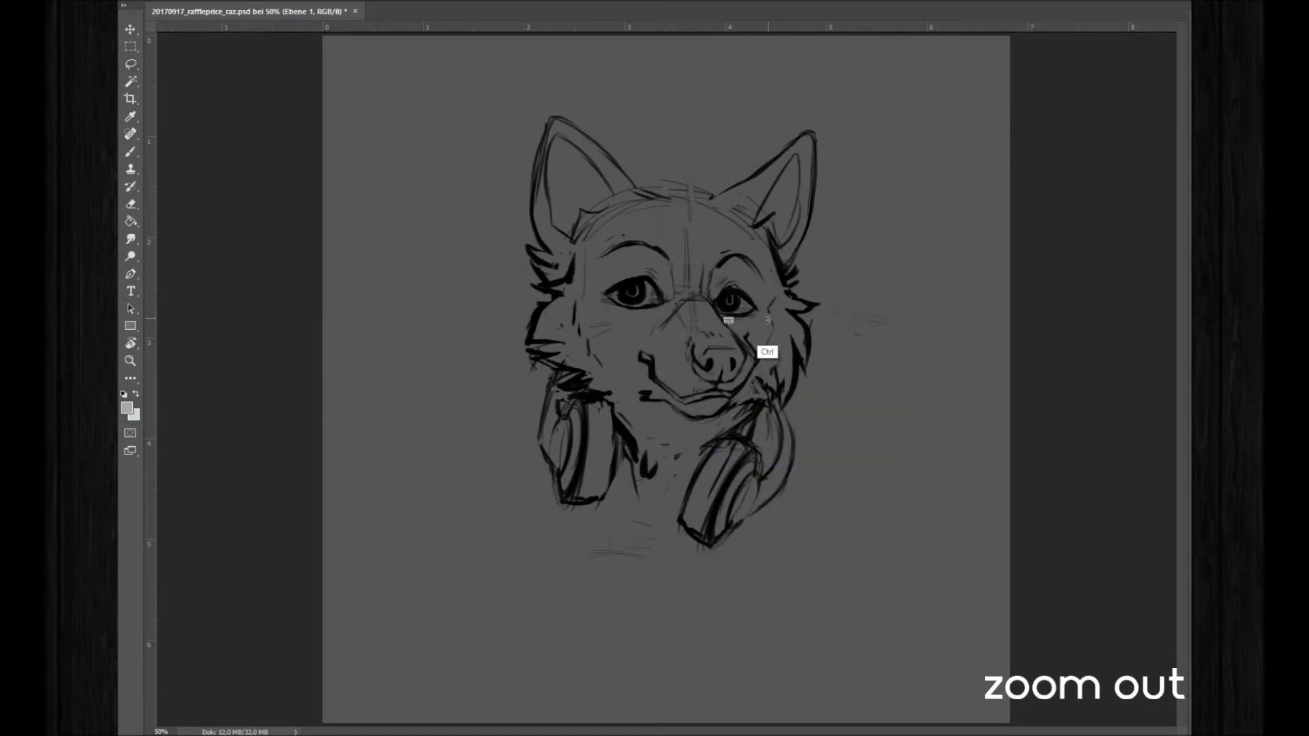
{"action": "key", "text": "ctrl+z"}
{"action": "key", "text": "ctrl+z"}
{"action": "key", "text": "ctrl+z"}
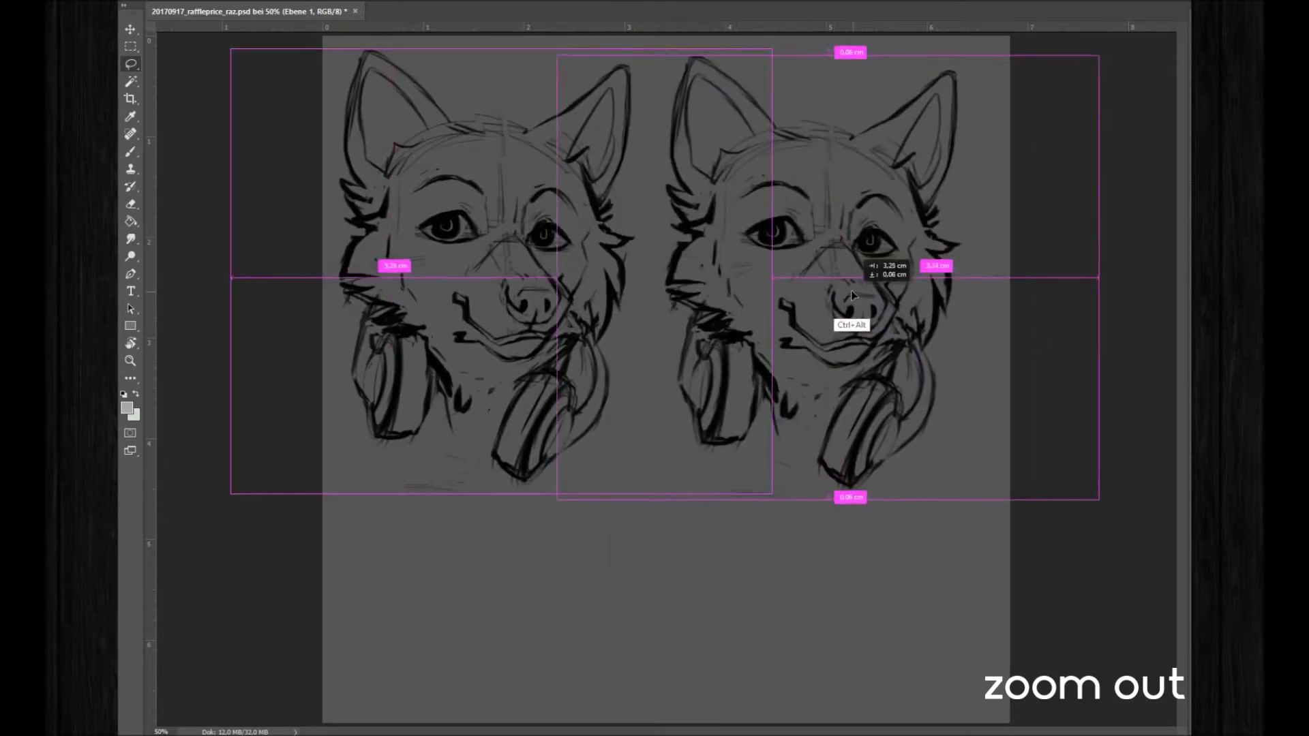
Compare against a faded duplicate head with red nose guides, then delete the copy
{"action": "key", "text": "Return"}
{"action": "key", "text": "b"}
{"action": "key", "text": "d"}
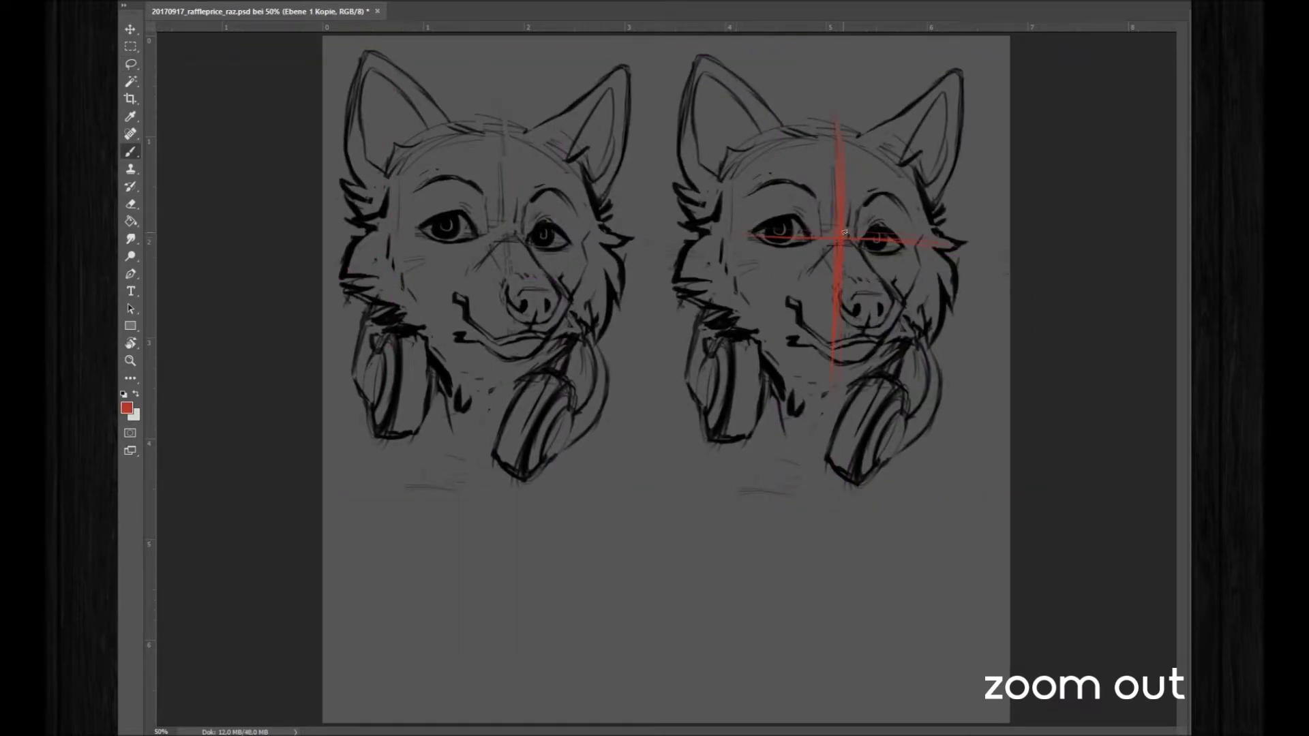
{"action": "key", "text": "5"}
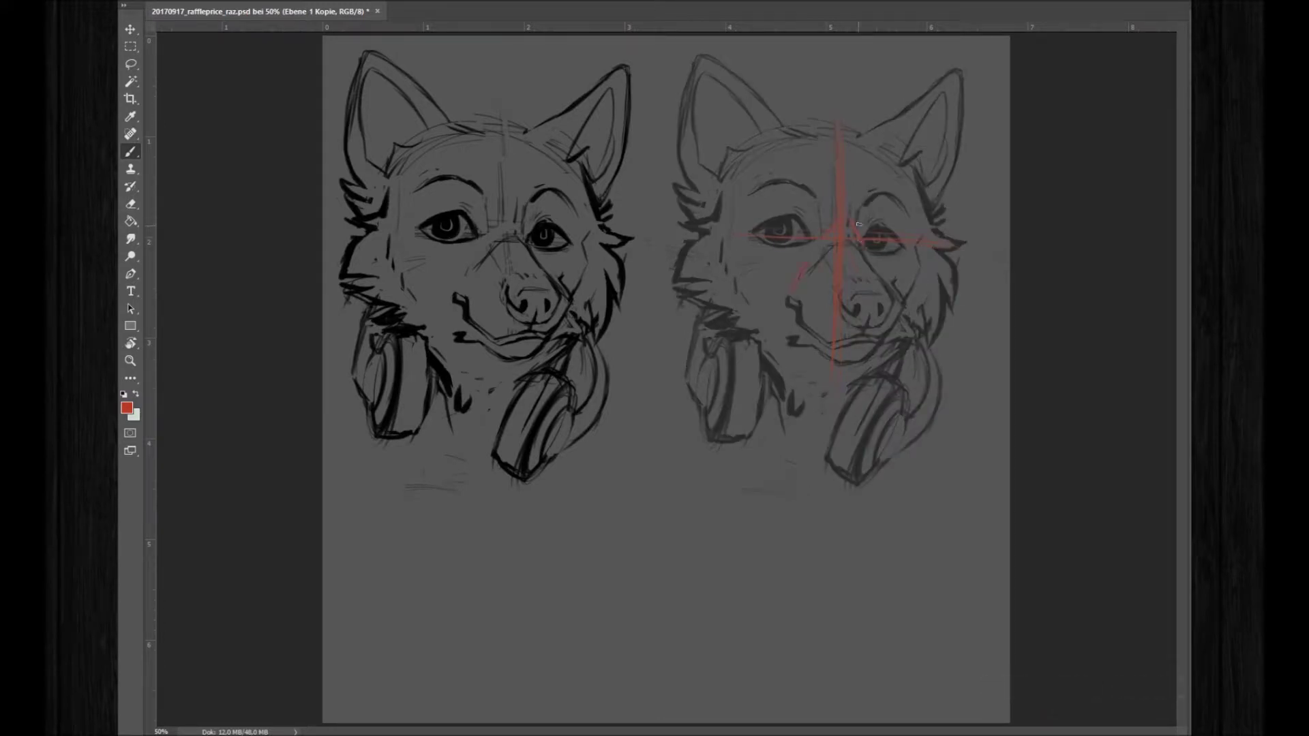
{"action": "key", "text": "e"}
{"action": "left_click_drag", "start_coordinate": [883, 320], "coordinate": [870, 259]}
{"action": "left_click_drag", "start_coordinate": [835, 359], "coordinate": [869, 386]}
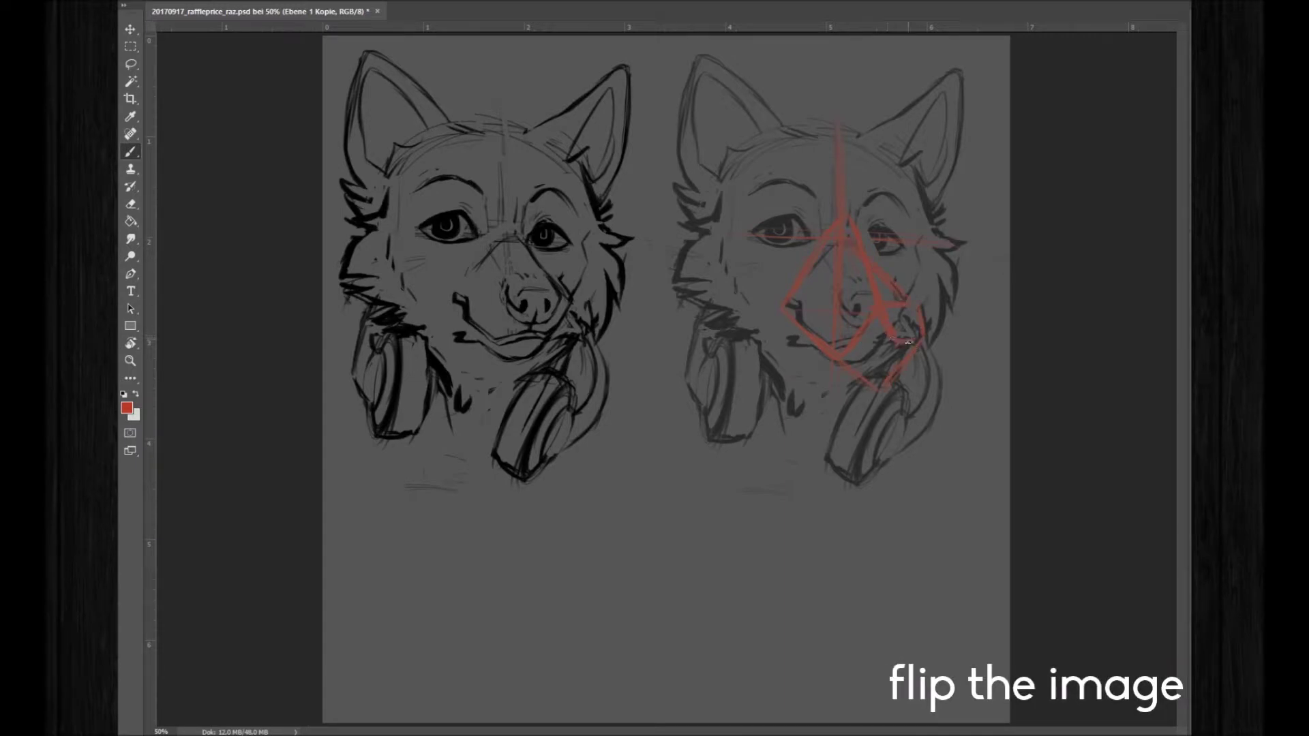
{"action": "key", "text": "Delete"}
{"action": "mouse_move", "coordinate": [564, 276]}
{"action": "left_mouse_down"}
{"action": "mouse_move", "coordinate": [723, 313]}
{"action": "mouse_move", "coordinate": [623, 289]}
{"action": "mouse_move", "coordinate": [712, 384]}
{"action": "mouse_move", "coordinate": [722, 314]}
{"action": "left_mouse_up"}
Rotate the lassoed muzzle slightly, about -1.6° and then a little more, and deselect
{"action": "key", "text": "l"}
{"action": "key", "text": "ctrl+t"}
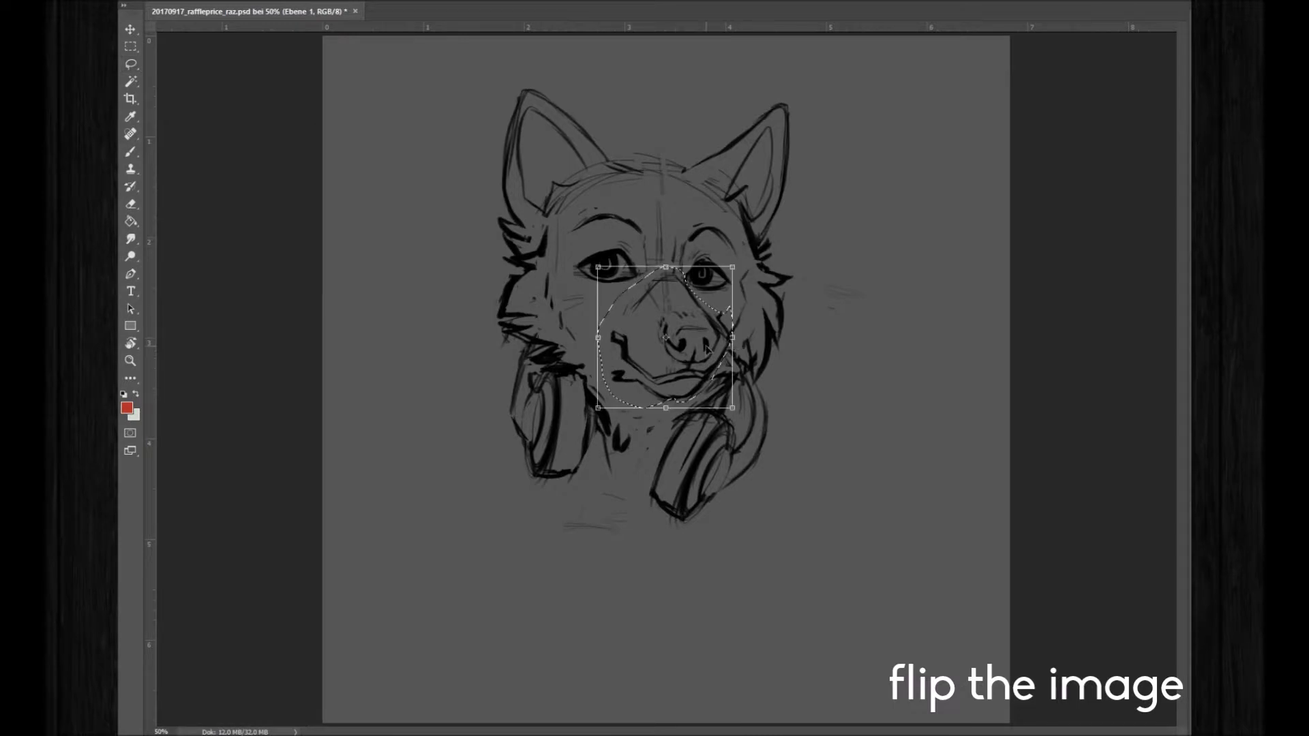
{"action": "left_click_drag", "start_coordinate": [736, 267], "coordinate": [733, 265]}
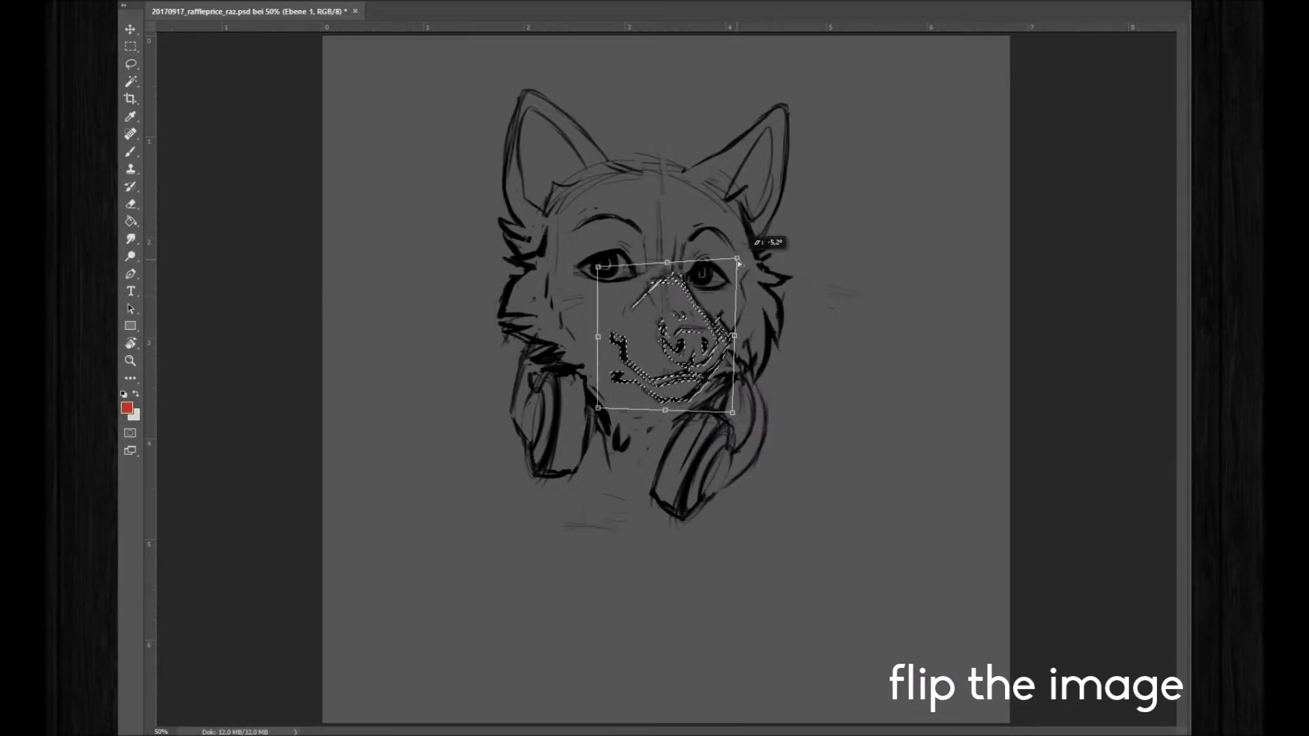
{"action": "key", "text": "Return"}
{"action": "key", "text": "ctrl+t"}
{"action": "left_click_drag", "start_coordinate": [740, 320], "coordinate": [739, 300]}
{"action": "key", "text": "Return"}
{"action": "key", "text": "ctrl+d"}
Undo the muzzle rotation and dab a small red mark beside the nose
{"action": "key", "text": "b"}
{"action": "key", "text": "l"}
{"action": "key", "text": "b"}
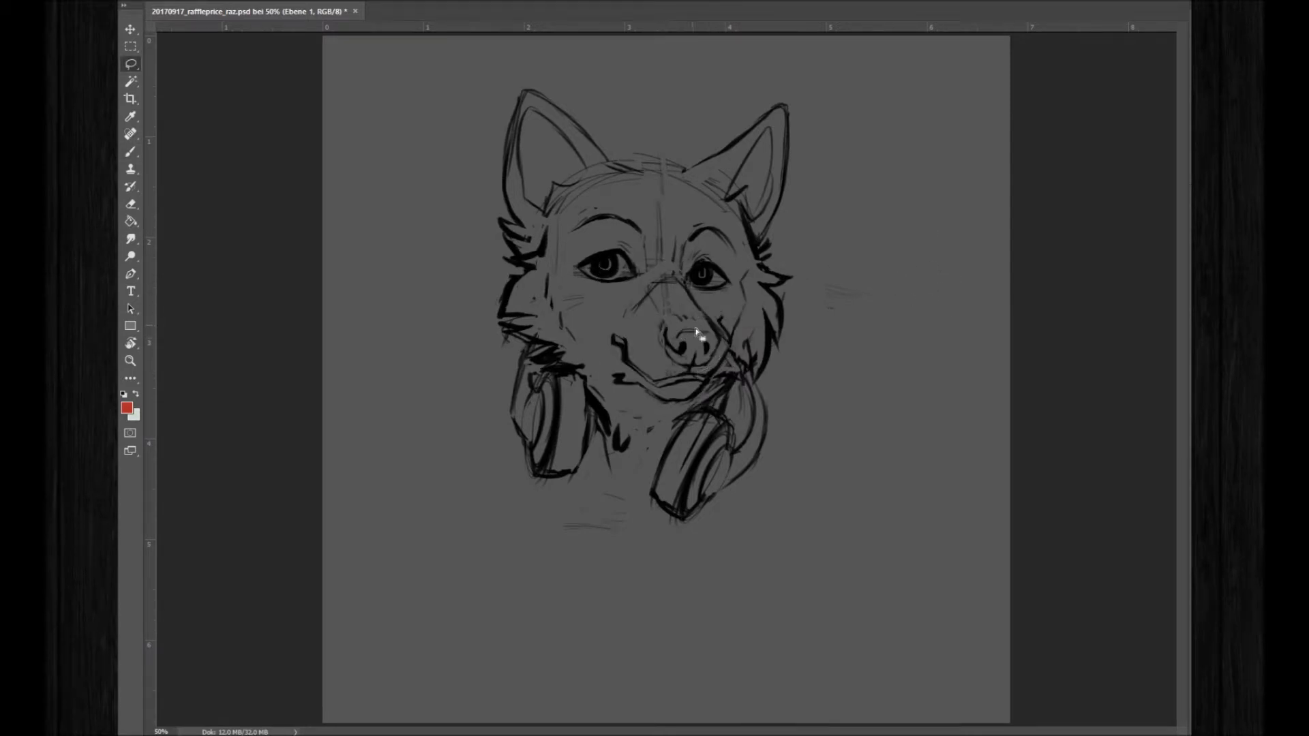
{"action": "key", "text": "ctrl+alt+z"}
{"action": "left_click", "coordinate": [697, 345]}
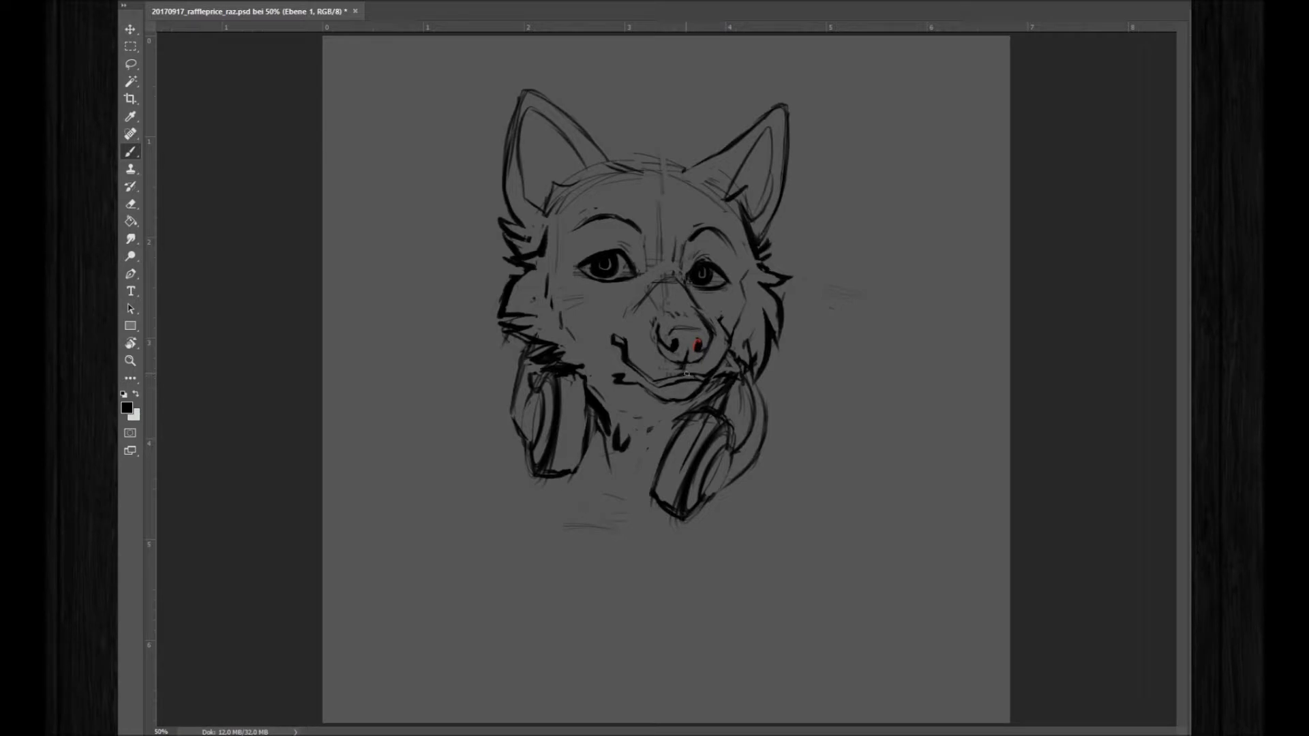
Touch up the stroke beside the nose with Brush and Eraser, then transform it
{"action": "key", "text": "b"}
{"action": "key", "text": "e"}
{"action": "key", "text": "b"}
{"action": "key", "text": "e"}
{"action": "key", "text": "b"}
{"action": "key", "text": "e"}
{"action": "key", "text": "e"}
{"action": "key", "text": "b"}
{"action": "key", "text": "e"}
{"action": "key", "text": "b"}
{"action": "key", "text": "e"}
{"action": "key", "text": "ctrl"}
{"action": "key", "text": "ctrl+t"}
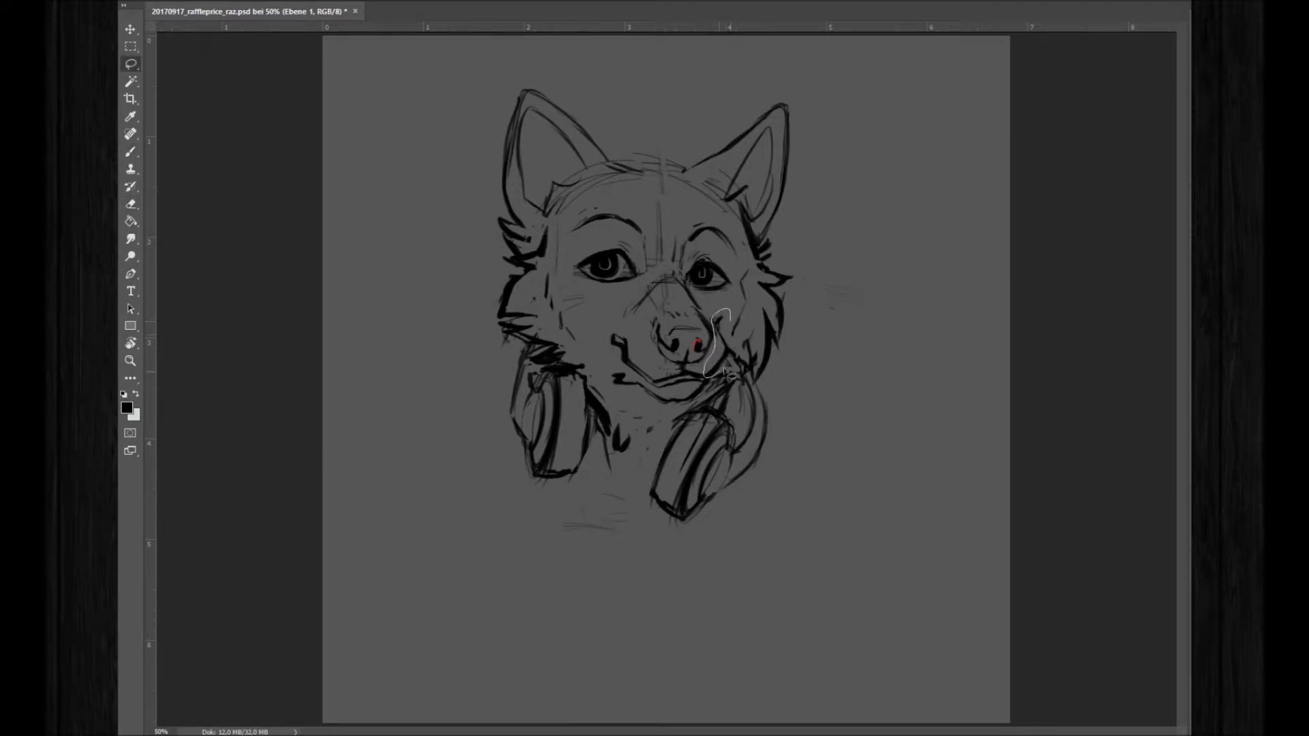
{"action": "key", "text": "Return"}
Alternate between Brush and Eraser to touch up the sketch
{"action": "key", "text": "b"}
{"action": "key", "text": "e"}
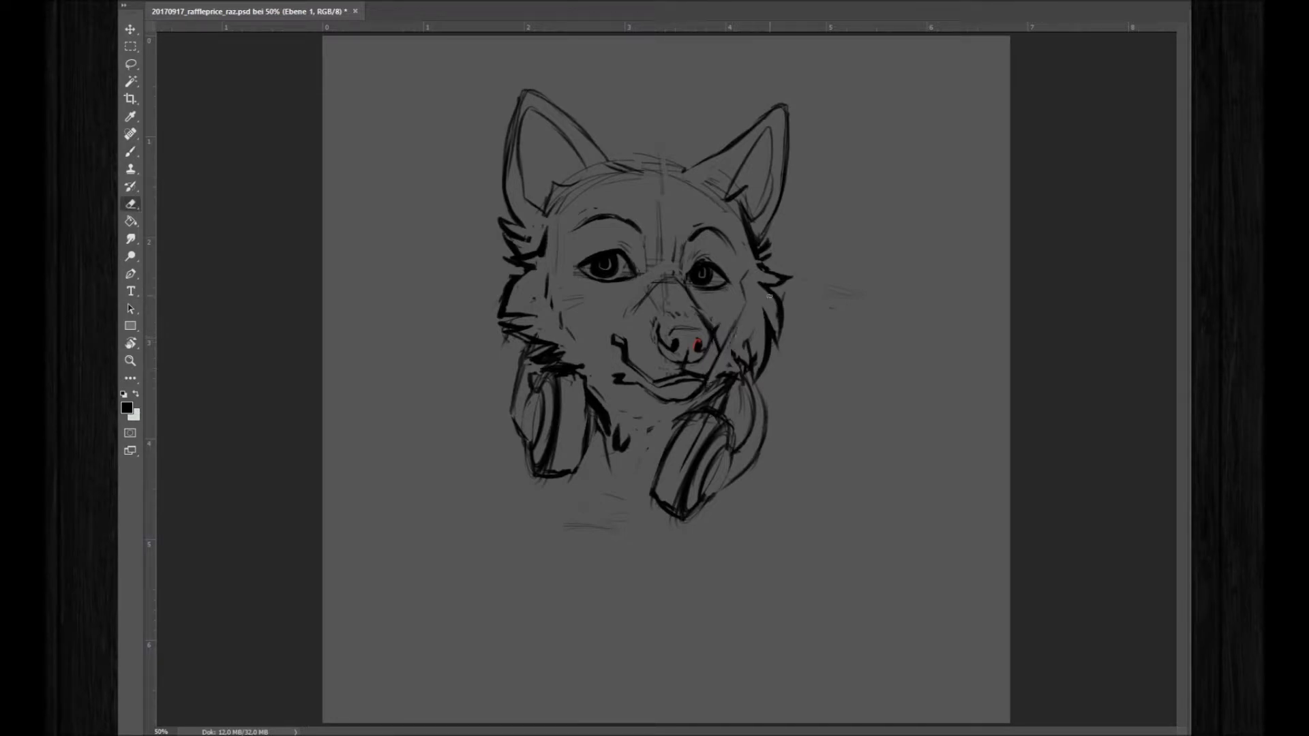
{"action": "key", "text": "b"}
{"action": "key", "text": "e"}
{"action": "key", "text": "b"}
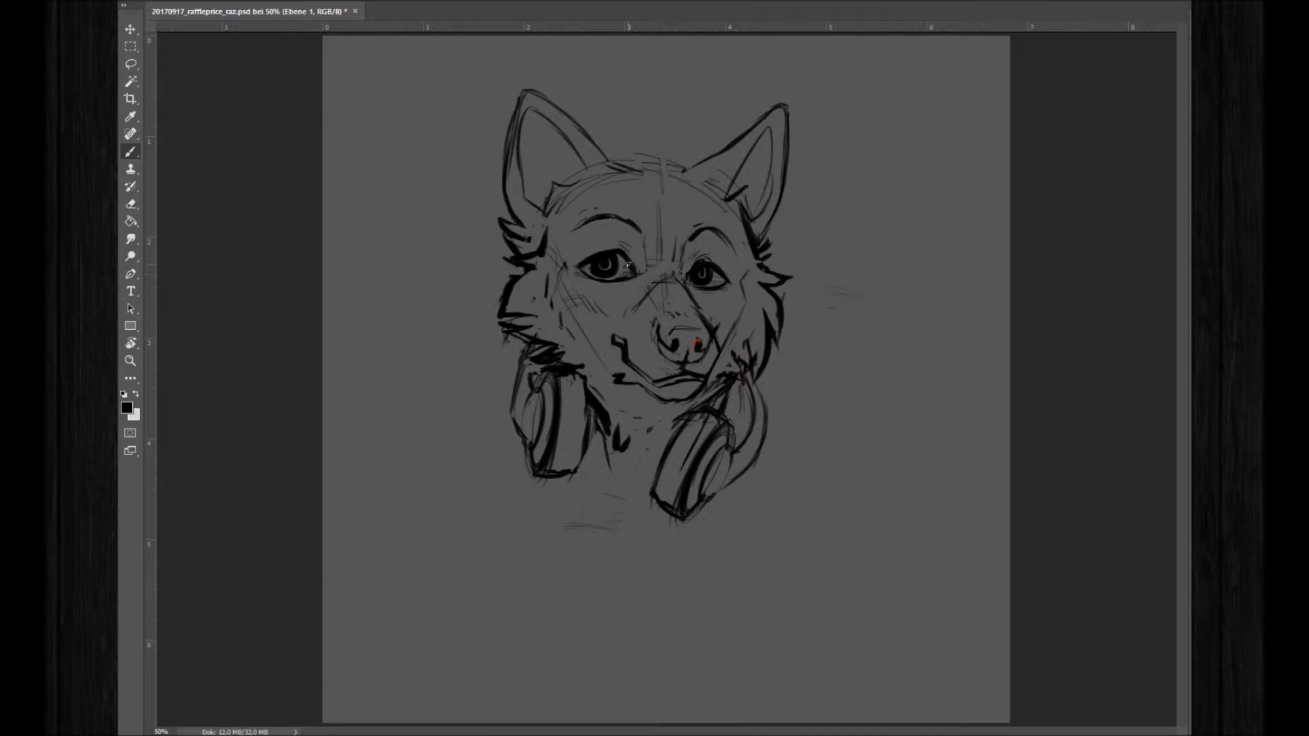
{"action": "key", "text": "e"}
{"action": "key", "text": "b"}
{"action": "key", "text": "e"}
{"action": "key", "text": "b"}
{"action": "key", "text": "e"}
{"action": "key", "text": "b"}
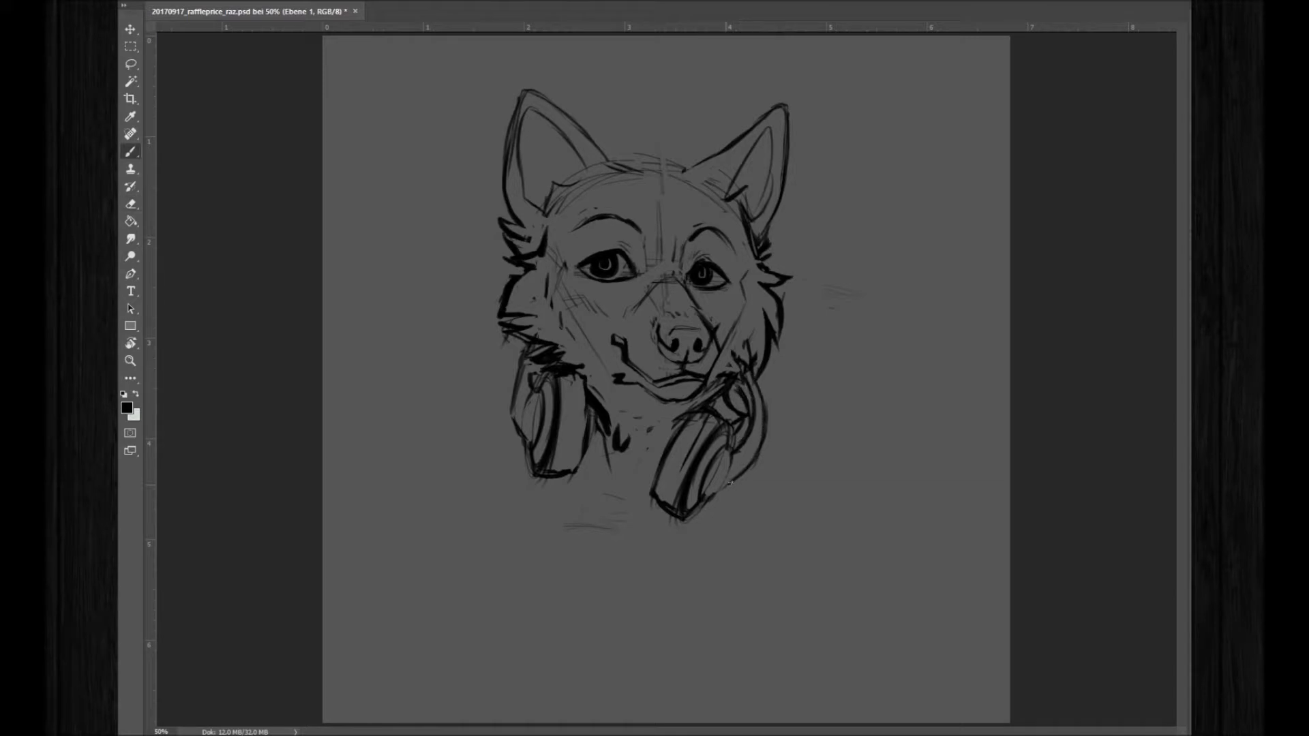
Lasso the left cheek fur and widen it outward with Free Transform
{"action": "key", "text": "l"}
{"action": "mouse_move", "coordinate": [583, 368]}
{"action": "left_mouse_down"}
{"action": "mouse_move", "coordinate": [491, 247]}
{"action": "mouse_move", "coordinate": [583, 368]}
{"action": "left_mouse_up"}
{"action": "key", "text": "ctrl+t"}
{"action": "left_click_drag", "start_coordinate": [483, 307], "coordinate": [497, 310]}
{"action": "key", "text": "Return"}
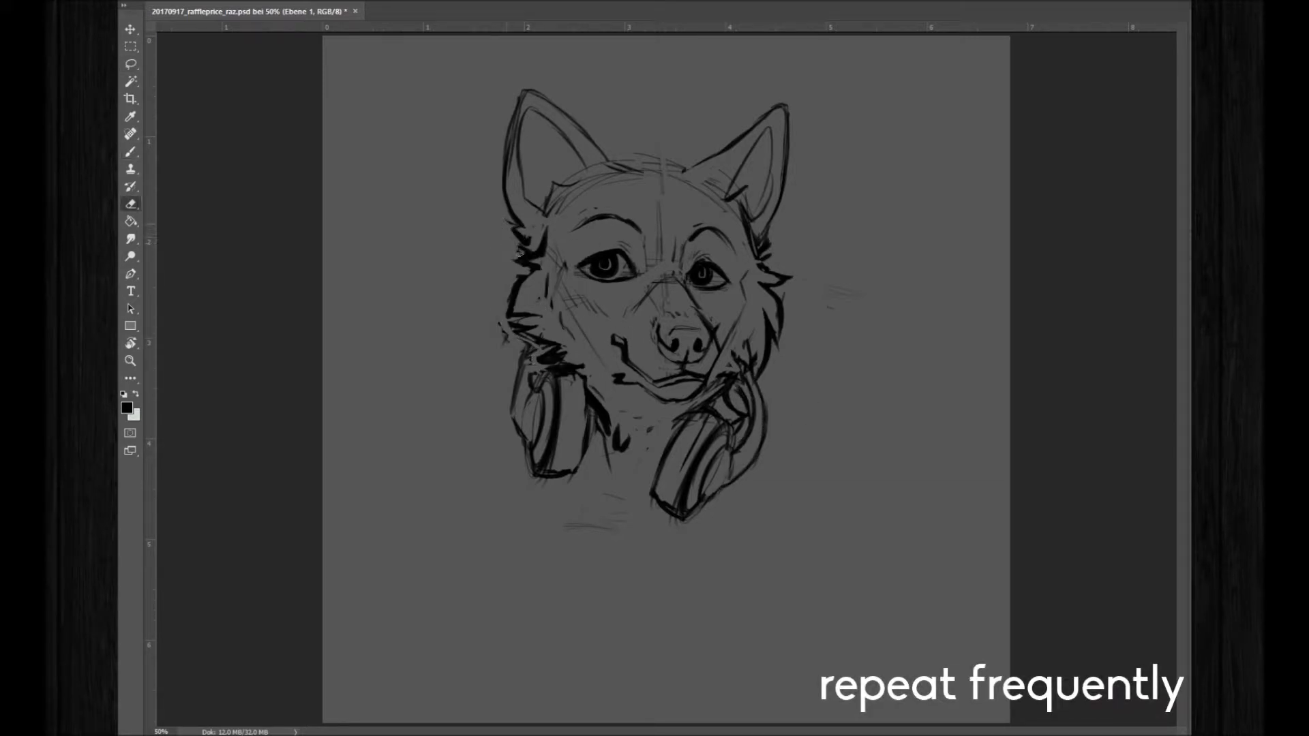
Lower the left ear and stretch the right ear taller, then deselect
{"action": "mouse_move", "coordinate": [538, 231]}
{"action": "left_mouse_down"}
{"action": "mouse_move", "coordinate": [597, 177]}
{"action": "mouse_move", "coordinate": [539, 231]}
{"action": "left_mouse_up"}
{"action": "key", "text": "ctrl+t"}
{"action": "left_click_drag", "start_coordinate": [644, 45], "coordinate": [672, 73]}
{"action": "key", "text": "Return"}
{"action": "left_click_drag", "start_coordinate": [676, 167], "coordinate": [677, 170]}
{"action": "key", "text": "ctrl+t"}
{"action": "left_click_drag", "start_coordinate": [761, 67], "coordinate": [767, 77]}
{"action": "key", "text": "Return"}
{"action": "key", "text": "ctrl+d"}
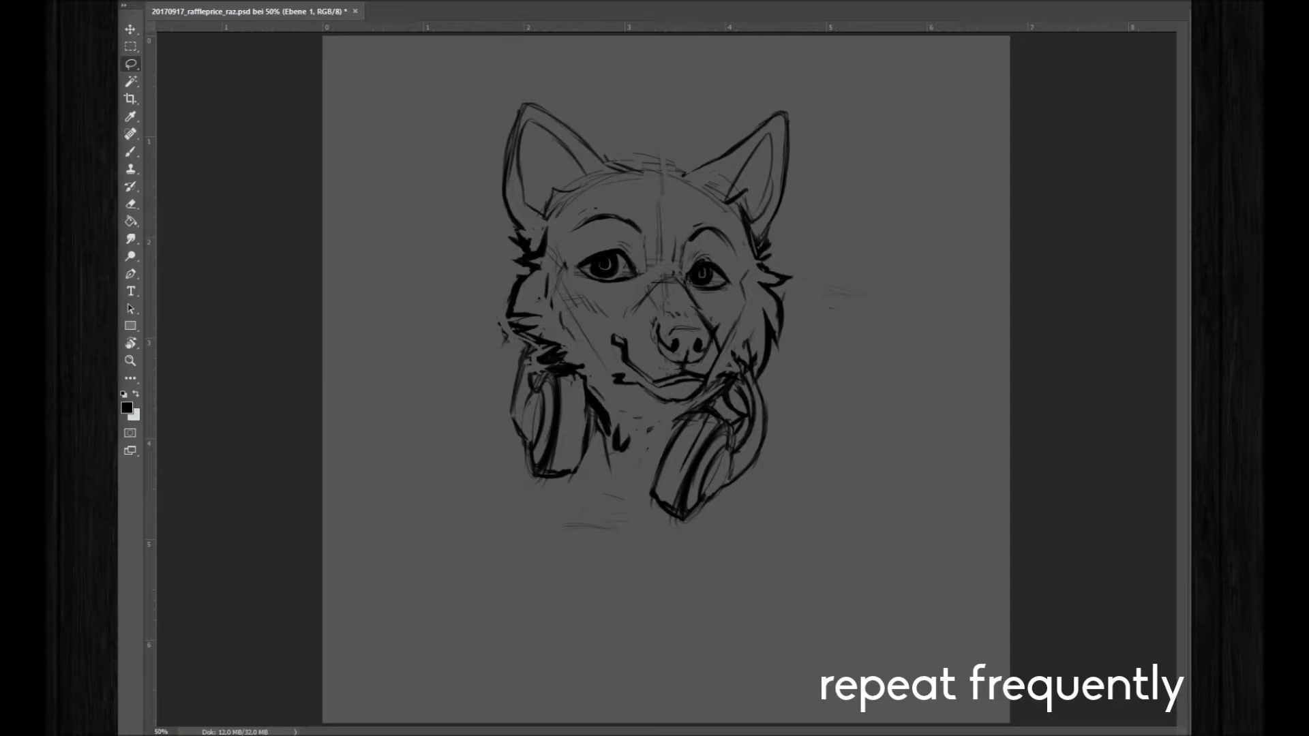
Redraw the left ear's outer edge and inner outline in darker strokes
{"action": "key", "text": "b"}
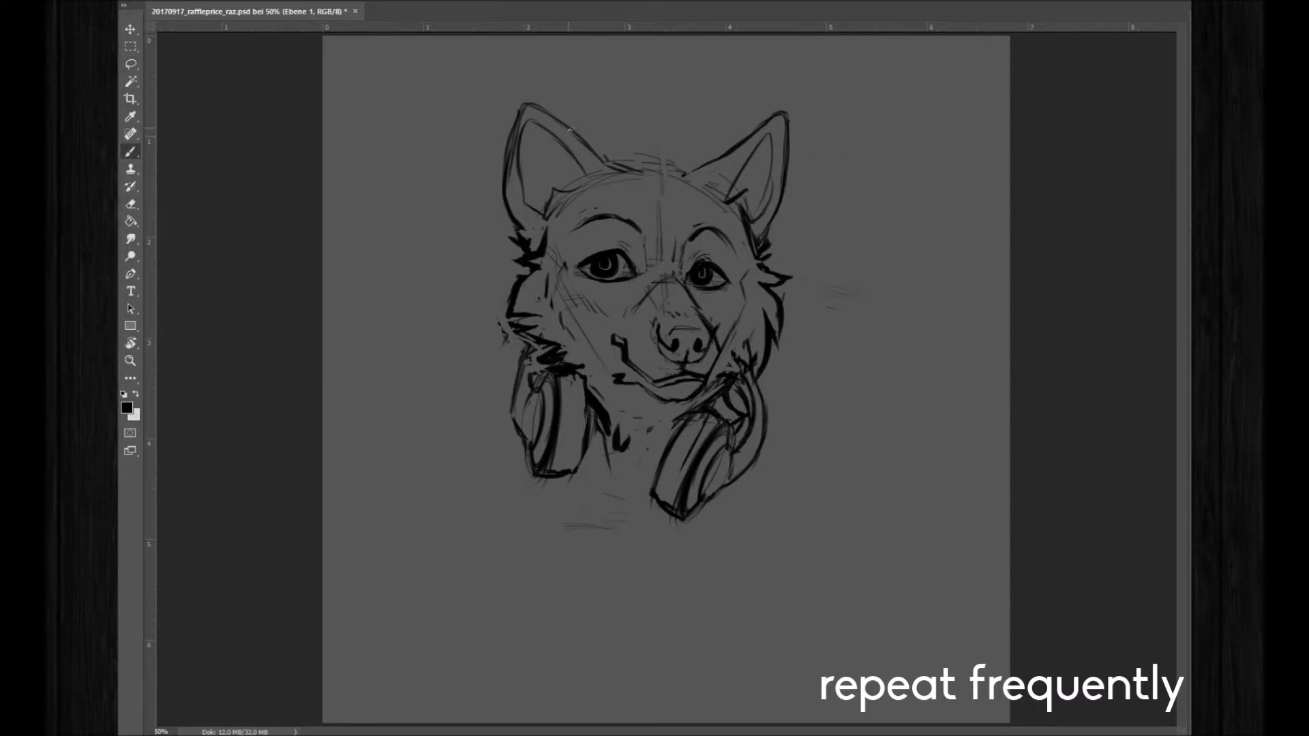
{"action": "left_click_drag", "start_coordinate": [524, 109], "coordinate": [516, 204]}
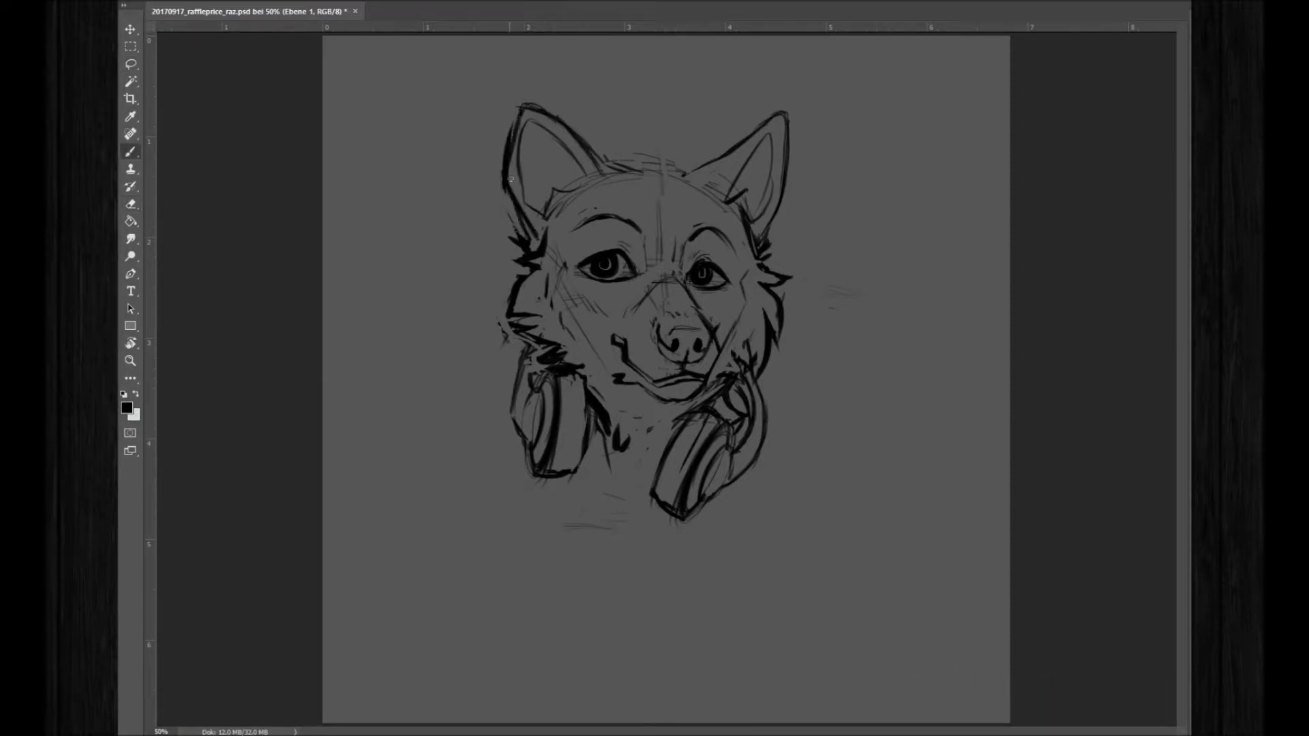
{"action": "mouse_move", "coordinate": [531, 146]}
{"action": "left_mouse_down"}
{"action": "mouse_move", "coordinate": [572, 190]}
{"action": "mouse_move", "coordinate": [547, 205]}
{"action": "left_mouse_up"}
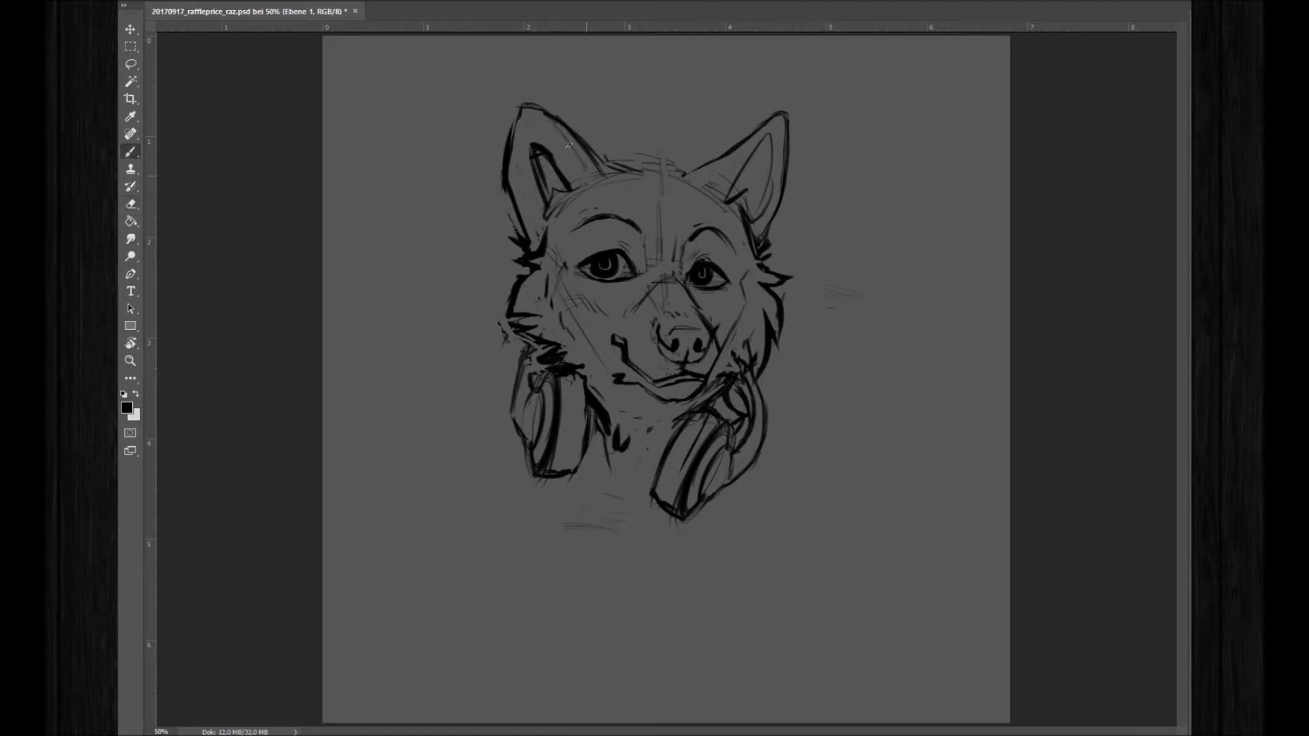
{"action": "left_click_drag", "start_coordinate": [568, 124], "coordinate": [614, 165]}
Redraw the right ear's inner strokes and hatch the inside of both ears
{"action": "mouse_move", "coordinate": [706, 190]}
{"action": "left_mouse_down"}
{"action": "mouse_move", "coordinate": [762, 123]}
{"action": "mouse_move", "coordinate": [793, 176]}
{"action": "mouse_move", "coordinate": [778, 206]}
{"action": "left_mouse_up"}
{"action": "key", "text": "ctrl+z"}
{"action": "key", "text": "e"}
{"action": "key", "text": "b"}
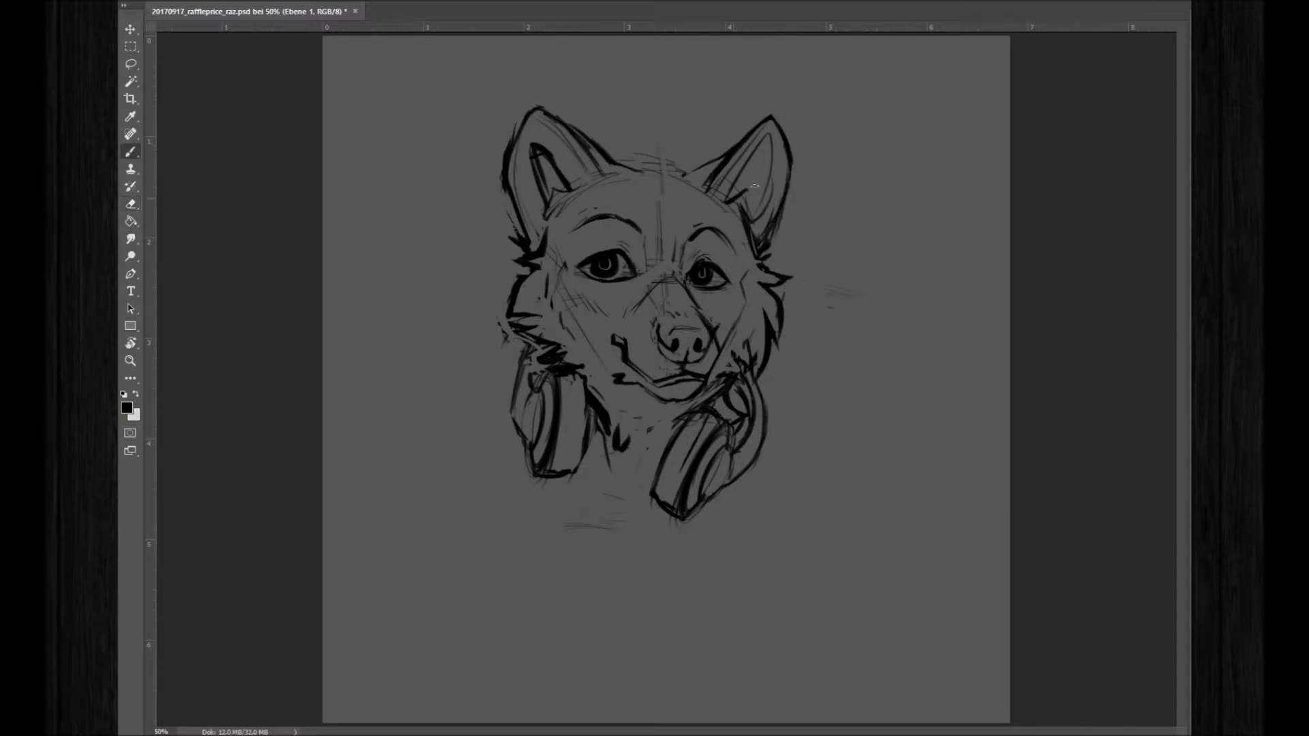
{"action": "mouse_move", "coordinate": [737, 198]}
{"action": "left_mouse_down"}
{"action": "mouse_move", "coordinate": [764, 191]}
{"action": "mouse_move", "coordinate": [743, 208]}
{"action": "left_mouse_up"}
{"action": "key", "text": "e"}
{"action": "key", "text": "b"}
{"action": "left_click_drag", "start_coordinate": [771, 129], "coordinate": [762, 235]}
{"action": "key", "text": "ctrl+z"}
{"action": "left_click_drag", "start_coordinate": [769, 153], "coordinate": [762, 245]}
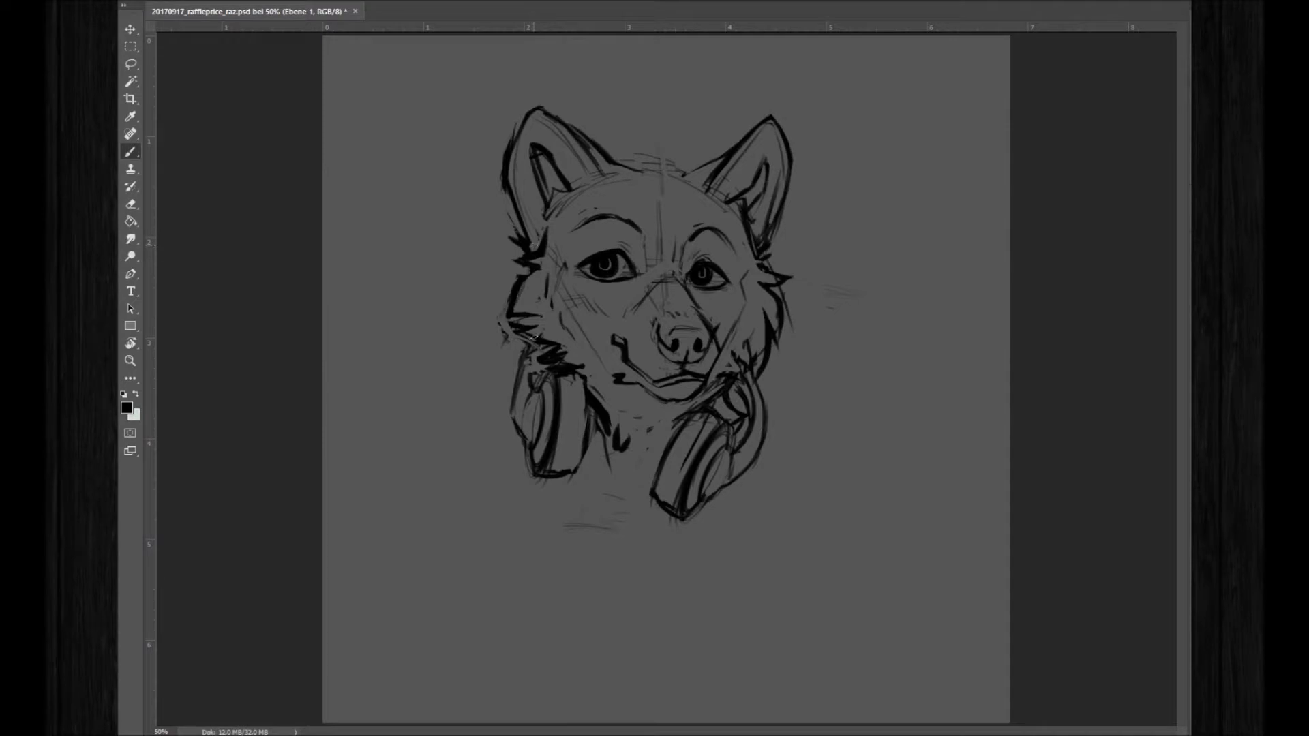
{"action": "left_click_drag", "start_coordinate": [541, 159], "coordinate": [564, 192]}
{"action": "left_click_drag", "start_coordinate": [763, 177], "coordinate": [740, 201]}
Lasso the ears and head top and move them up slightly
{"action": "key", "text": "l"}
{"action": "mouse_move", "coordinate": [808, 250]}
{"action": "left_mouse_down"}
{"action": "mouse_move", "coordinate": [539, 266]}
{"action": "mouse_move", "coordinate": [791, 232]}
{"action": "left_mouse_up"}
{"action": "left_click_drag", "start_coordinate": [789, 228], "coordinate": [789, 219]}
{"action": "key", "text": "ctrl+d"}
Erase near the left cheek fur, add a dark right-cheek stroke and a short inner-ear stroke
{"action": "key", "text": "b"}
{"action": "key", "text": "e"}
{"action": "left_click_drag", "start_coordinate": [538, 236], "coordinate": [545, 248]}
{"action": "key", "text": "b"}
{"action": "left_click_drag", "start_coordinate": [750, 236], "coordinate": [781, 272]}
{"action": "key", "text": "e"}
{"action": "key", "text": "b"}
{"action": "left_click_drag", "start_coordinate": [755, 194], "coordinate": [745, 221]}
{"action": "key", "text": "e"}
Lasso the left ear, cancel its transform, and clear the selection
{"action": "key", "text": "l"}
{"action": "left_click_drag", "start_coordinate": [634, 238], "coordinate": [518, 249]}
{"action": "key", "text": "ctrl+t"}
{"action": "key", "text": "Escape"}
{"action": "key", "text": "ctrl+d"}
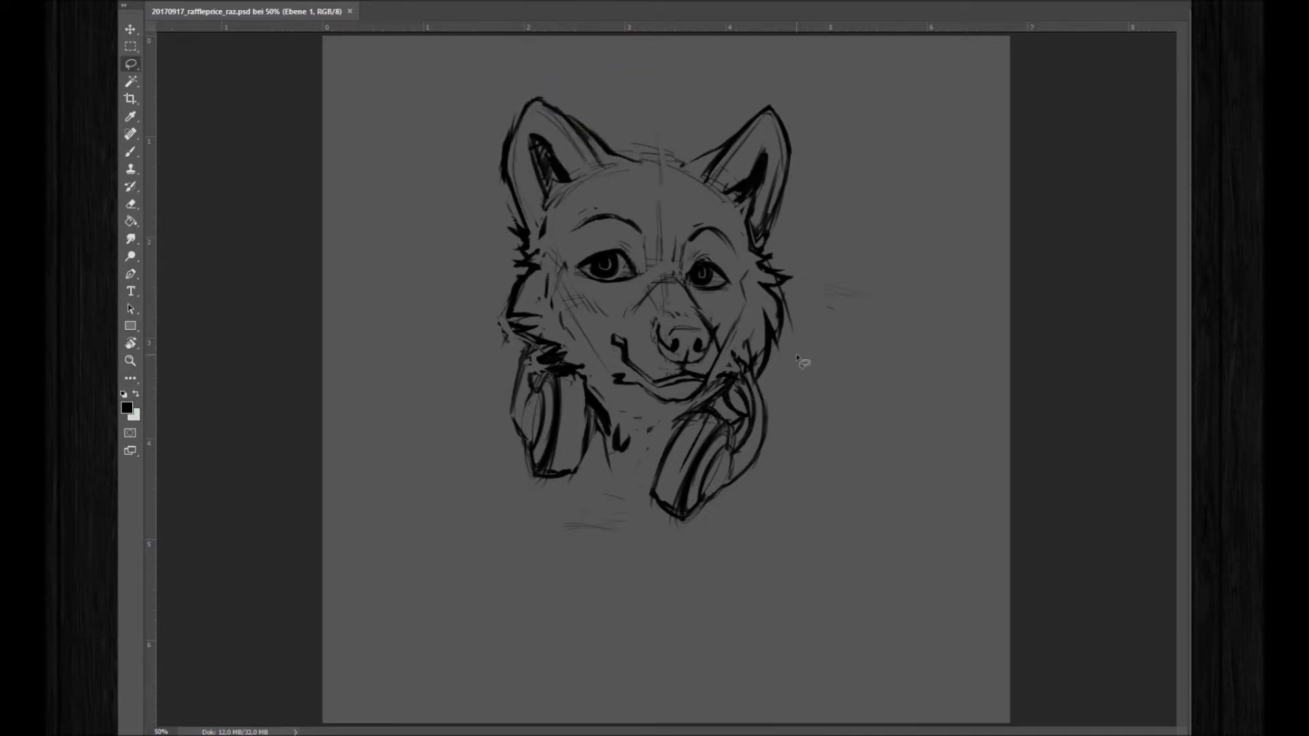
{"action": "key", "text": "b"}
{"action": "key", "text": "e"}
{"action": "key", "text": "b"}
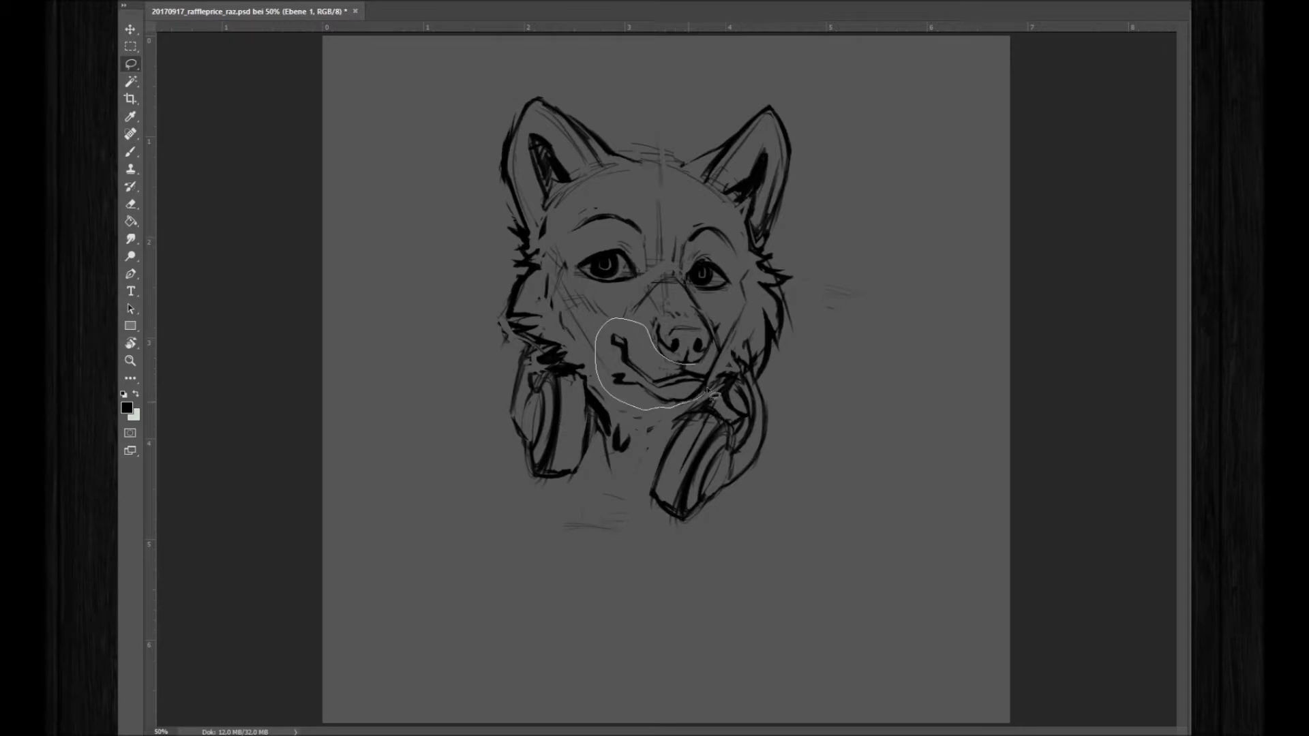
Erase small strokes on the muzzle and draw a short line between the eyes
{"action": "key", "text": "l"}
{"action": "key", "text": "b"}
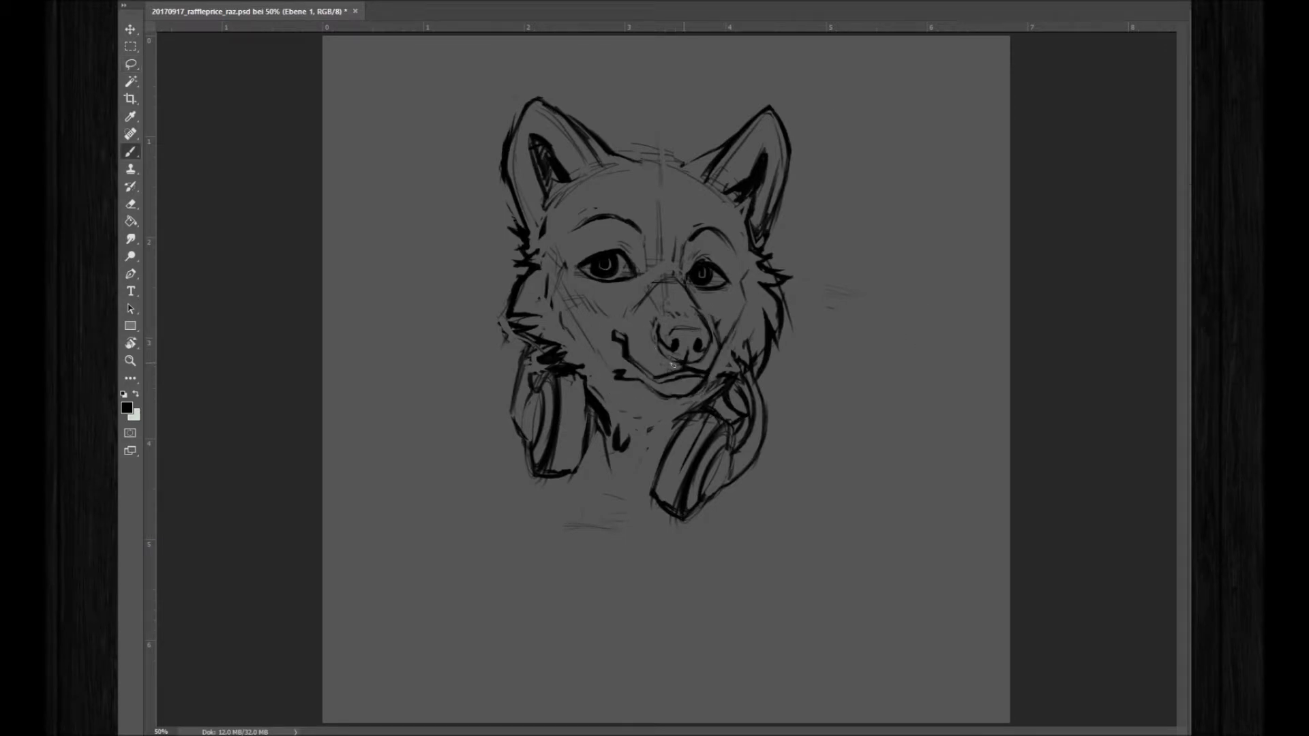
{"action": "key", "text": "e"}
{"action": "key", "text": "b"}
{"action": "key", "text": "e"}
{"action": "key", "text": "b"}
{"action": "key", "text": "e"}
{"action": "left_click_drag", "start_coordinate": [641, 332], "coordinate": [633, 300]}
{"action": "key", "text": "b"}
{"action": "left_click_drag", "start_coordinate": [667, 244], "coordinate": [666, 277]}
{"action": "key", "text": "e"}
{"action": "key", "text": "b"}
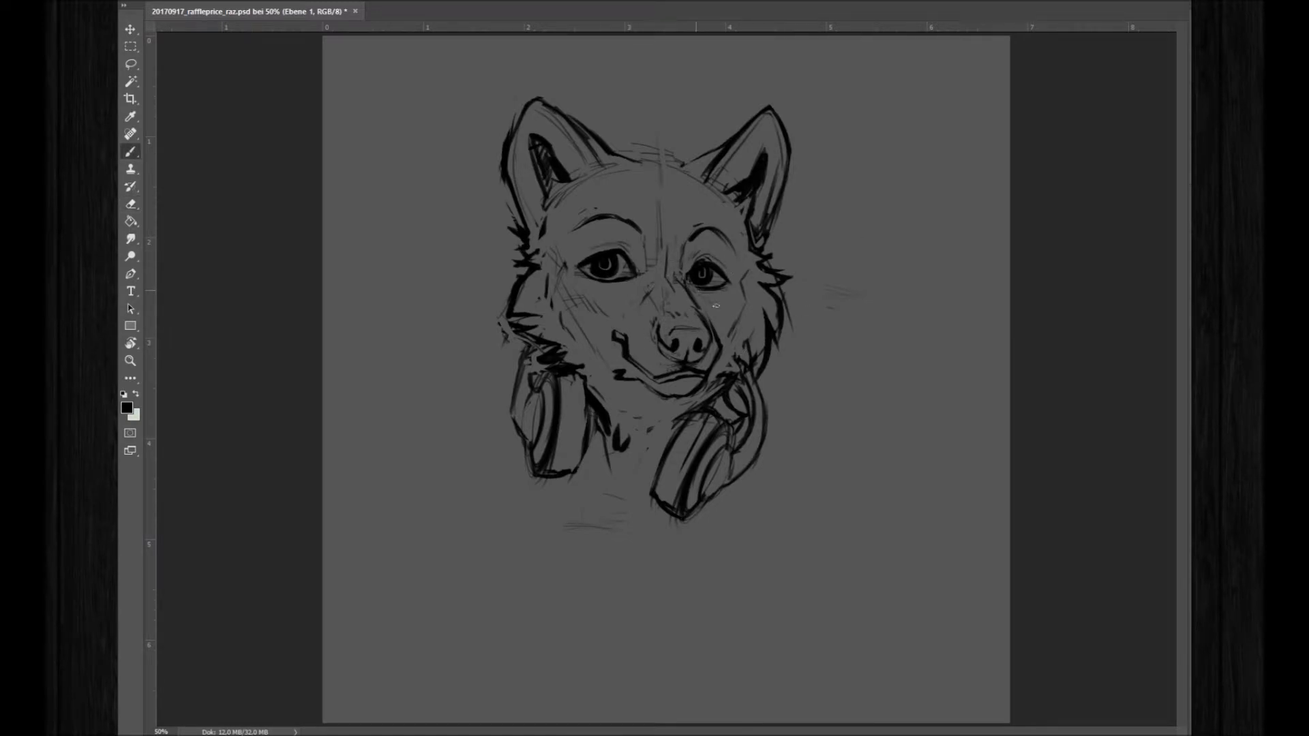
Flip the whole drawing horizontally
{"action": "key", "text": "ctrl+t"}
{"action": "right_click", "coordinate": [561, 263]}
{"action": "left_click", "coordinate": [634, 470]}
{"action": "key", "text": "Return"}
Lasso the mouth and delete it for reworking
{"action": "key", "text": "l"}
{"action": "mouse_move", "coordinate": [651, 365]}
{"action": "left_mouse_down"}
{"action": "mouse_move", "coordinate": [614, 363]}
{"action": "mouse_move", "coordinate": [709, 341]}
{"action": "left_mouse_up"}
{"action": "key", "text": "Delete"}
{"action": "key", "text": "e"}
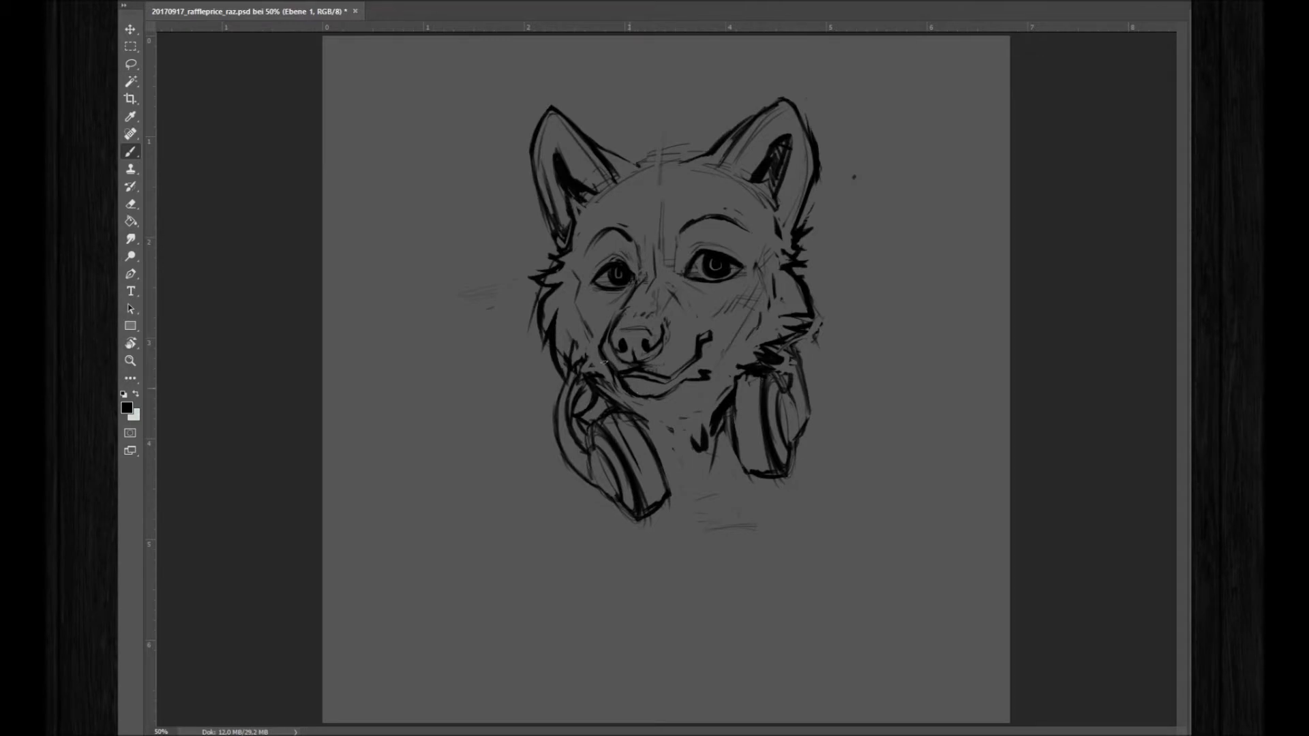
{"action": "key", "text": "b"}
Select around the right eye and nose bridge, then nudge the right ear slightly down-right
{"action": "key", "text": "l"}
{"action": "mouse_move", "coordinate": [743, 286]}
{"action": "left_mouse_down"}
{"action": "mouse_move", "coordinate": [722, 204]}
{"action": "mouse_move", "coordinate": [682, 246]}
{"action": "left_mouse_up"}
{"action": "left_click_drag", "start_coordinate": [695, 294], "coordinate": [675, 273]}
{"action": "key", "text": "ctrl+d"}
{"action": "mouse_move", "coordinate": [675, 170]}
{"action": "left_mouse_down"}
{"action": "mouse_move", "coordinate": [852, 175]}
{"action": "mouse_move", "coordinate": [797, 280]}
{"action": "left_mouse_up"}
{"action": "left_click_drag", "start_coordinate": [818, 174], "coordinate": [825, 184]}
{"action": "key", "text": "ctrl+d"}
Erase a small patch near the nose bridge
{"action": "key", "text": "b"}
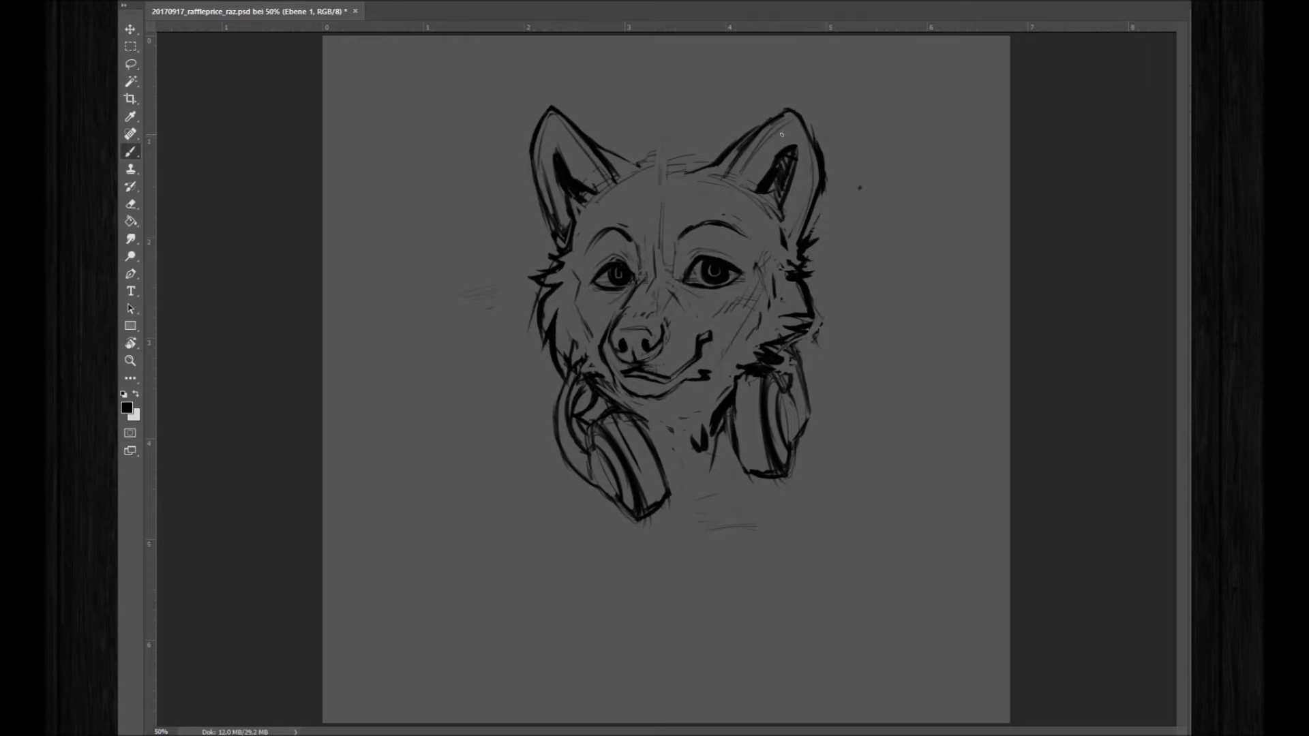
{"action": "key", "text": "e"}
{"action": "left_click_drag", "start_coordinate": [658, 319], "coordinate": [697, 344]}
{"action": "key", "text": "b"}
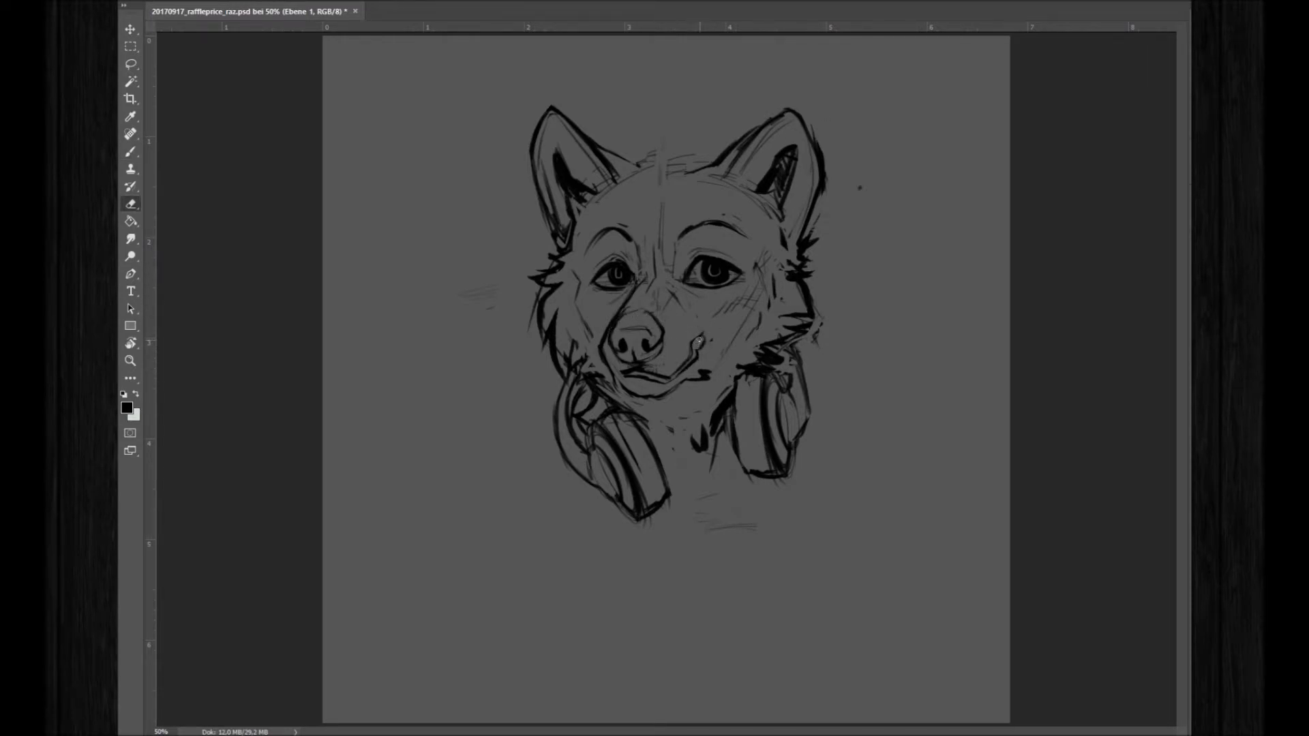
{"action": "key", "text": "e"}
{"action": "key", "text": "b"}
{"action": "key", "text": "e"}
{"action": "key", "text": "b"}
{"action": "key", "text": "e"}
{"action": "key", "text": "b"}
{"action": "key", "text": "e"}
Lasso and delete the stray marks around the sketch
{"action": "key", "text": "l"}
{"action": "left_click_drag", "start_coordinate": [321, 218], "coordinate": [437, 471]}
{"action": "key", "text": "Delete"}
Flip the drawing horizontally and back, then draw a curved line beside the muzzle's left side
{"action": "key", "text": "ctrl+t"}
{"action": "key", "text": "ctrl+shift+h"}
{"action": "key", "text": "Return"}
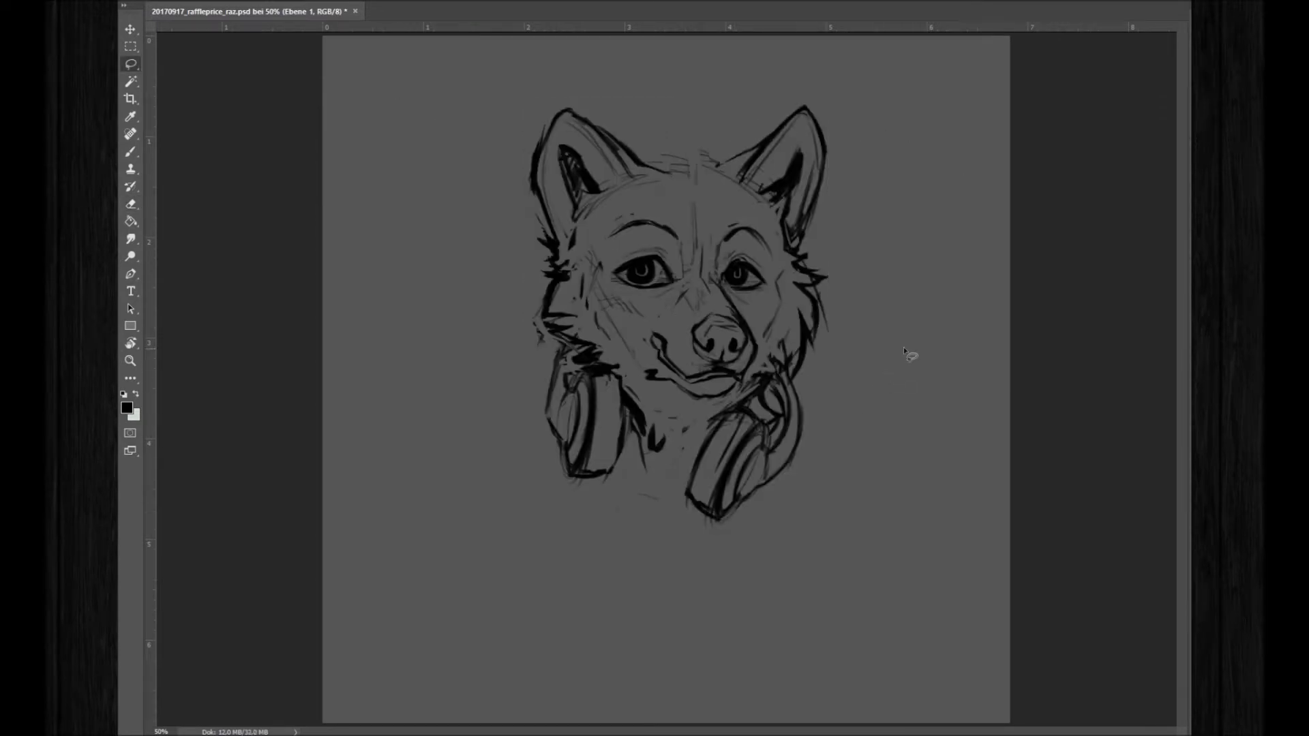
{"action": "key", "text": "ctrl+t"}
{"action": "key", "text": "ctrl+shift+h"}
{"action": "key", "text": "Return"}
{"action": "key", "text": "b"}
{"action": "left_click_drag", "start_coordinate": [617, 310], "coordinate": [604, 371]}
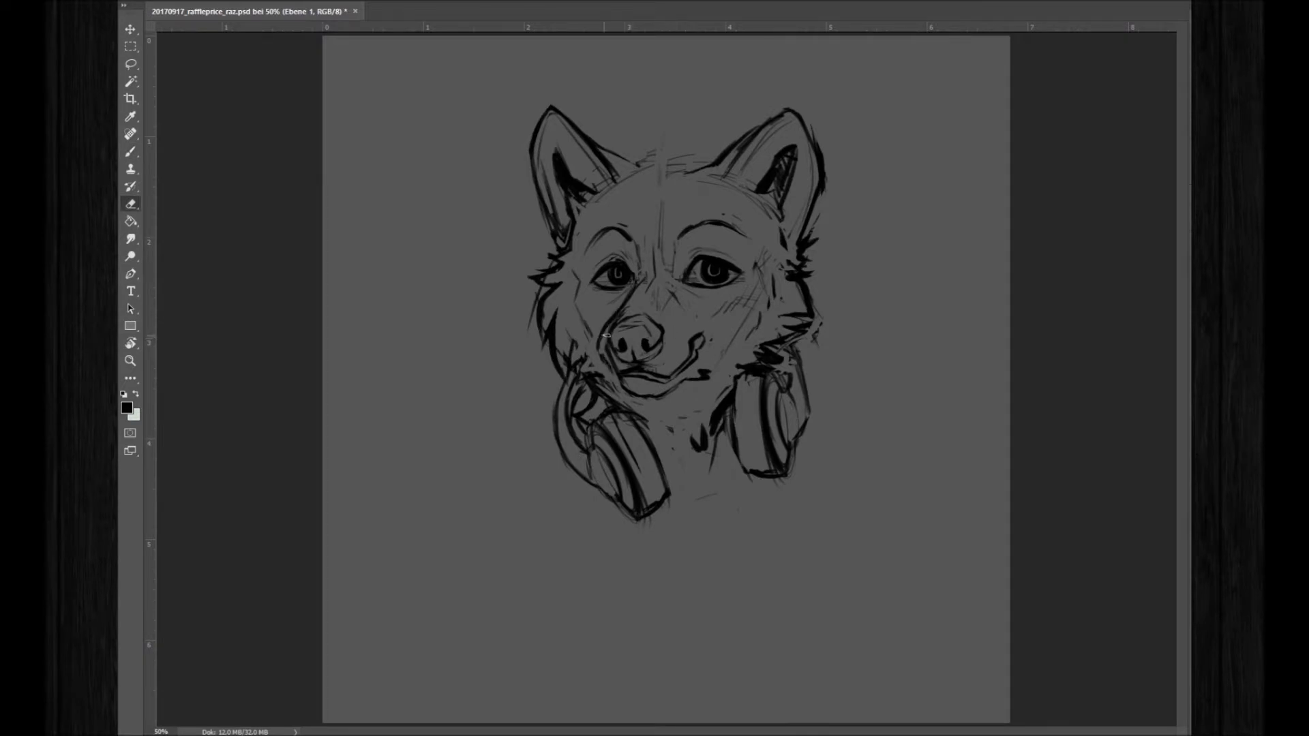
{"action": "key", "text": "e"}
{"action": "left_click_drag", "start_coordinate": [634, 293], "coordinate": [618, 381]}
{"action": "key", "text": "b"}
{"action": "left_click_drag", "start_coordinate": [605, 328], "coordinate": [611, 346]}
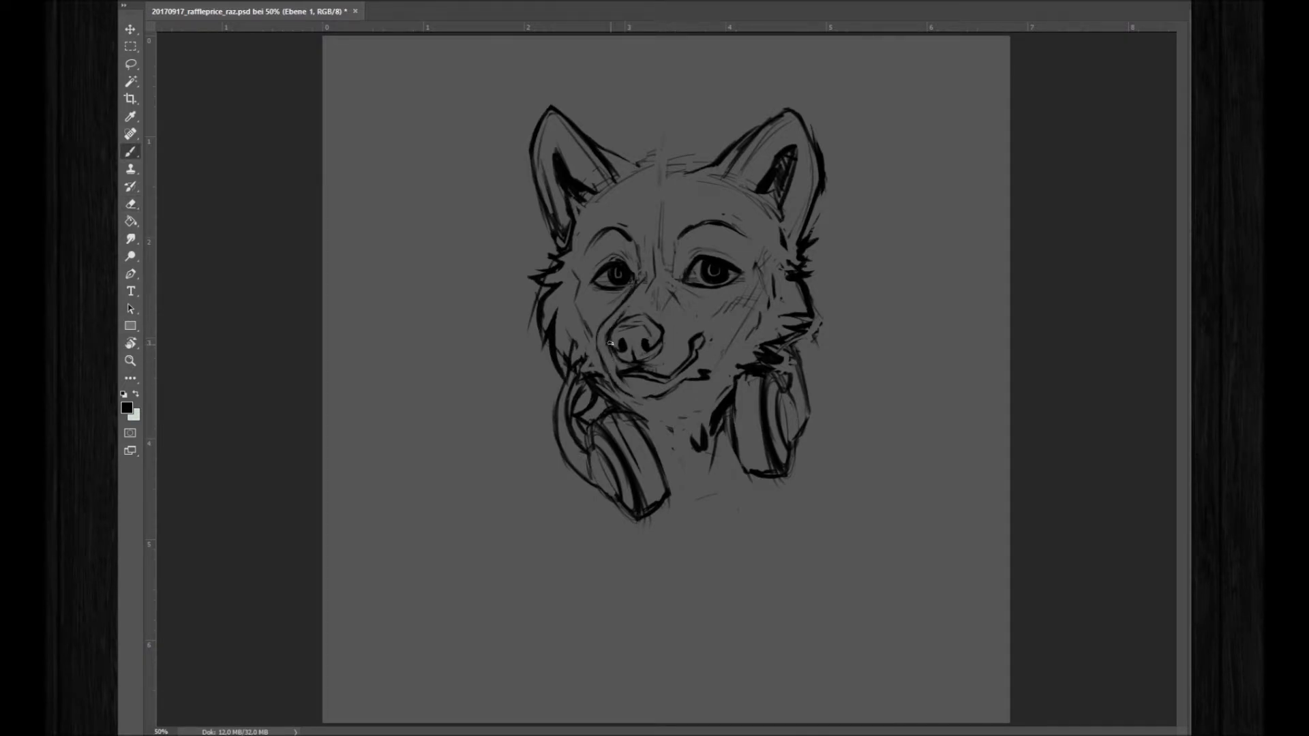
{"action": "key", "text": "e"}
{"action": "key", "text": "b"}
{"action": "key", "text": "e"}
{"action": "key", "text": "b"}
{"action": "key", "text": "e"}
{"action": "left_click_drag", "start_coordinate": [637, 325], "coordinate": [649, 338]}
{"action": "key", "text": "l"}
{"action": "key", "text": "e"}
{"action": "key", "text": "b"}
{"action": "key", "text": "e"}
{"action": "key", "text": "b"}
{"action": "key", "text": "e"}
{"action": "left_click_drag", "start_coordinate": [634, 375], "coordinate": [702, 334]}
{"action": "key", "text": "b"}
{"action": "left_click_drag", "start_coordinate": [603, 349], "coordinate": [615, 312]}
{"action": "key", "text": "e"}
{"action": "key", "text": "b"}
{"action": "key", "text": "e"}
{"action": "key", "text": "l"}
{"action": "left_click_drag", "start_coordinate": [643, 375], "coordinate": [636, 371]}
{"action": "left_click_drag", "start_coordinate": [658, 312], "coordinate": [660, 310]}
{"action": "key", "text": "b"}
{"action": "mouse_move", "coordinate": [629, 354]}
{"action": "left_mouse_down"}
{"action": "mouse_move", "coordinate": [727, 301]}
{"action": "mouse_move", "coordinate": [701, 317]}
{"action": "left_mouse_up"}
{"action": "key", "text": "e"}
{"action": "key", "text": "b"}
{"action": "key", "text": "e"}
{"action": "key", "text": "b"}
{"action": "key", "text": "e"}
{"action": "left_click_drag", "start_coordinate": [738, 275], "coordinate": [688, 279]}
{"action": "key", "text": "b"}
{"action": "left_click_drag", "start_coordinate": [617, 362], "coordinate": [631, 360]}
{"action": "key", "text": "e"}
{"action": "key", "text": "b"}
{"action": "key", "text": "e"}
{"action": "key", "text": "b"}
{"action": "key", "text": "e"}
{"action": "key", "text": "b"}
{"action": "key", "text": "e"}
{"action": "key", "text": "b"}
{"action": "key", "text": "e"}
{"action": "key", "text": "b"}
{"action": "mouse_move", "coordinate": [696, 319]}
{"action": "left_mouse_down"}
{"action": "mouse_move", "coordinate": [636, 361]}
{"action": "mouse_move", "coordinate": [706, 309]}
{"action": "mouse_move", "coordinate": [621, 382]}
{"action": "left_mouse_up"}
{"action": "key", "text": "e"}
{"action": "key", "text": "b"}
{"action": "key", "text": "e"}
{"action": "key", "text": "b"}
{"action": "key", "text": "e"}
{"action": "key", "text": "b"}
{"action": "left_click_drag", "start_coordinate": [682, 343], "coordinate": [628, 381]}
{"action": "key", "text": "e"}
{"action": "mouse_move", "coordinate": [699, 311]}
{"action": "left_mouse_down"}
{"action": "mouse_move", "coordinate": [617, 379]}
{"action": "mouse_move", "coordinate": [634, 371]}
{"action": "mouse_move", "coordinate": [624, 367]}
{"action": "left_mouse_up"}
{"action": "key", "text": "b"}
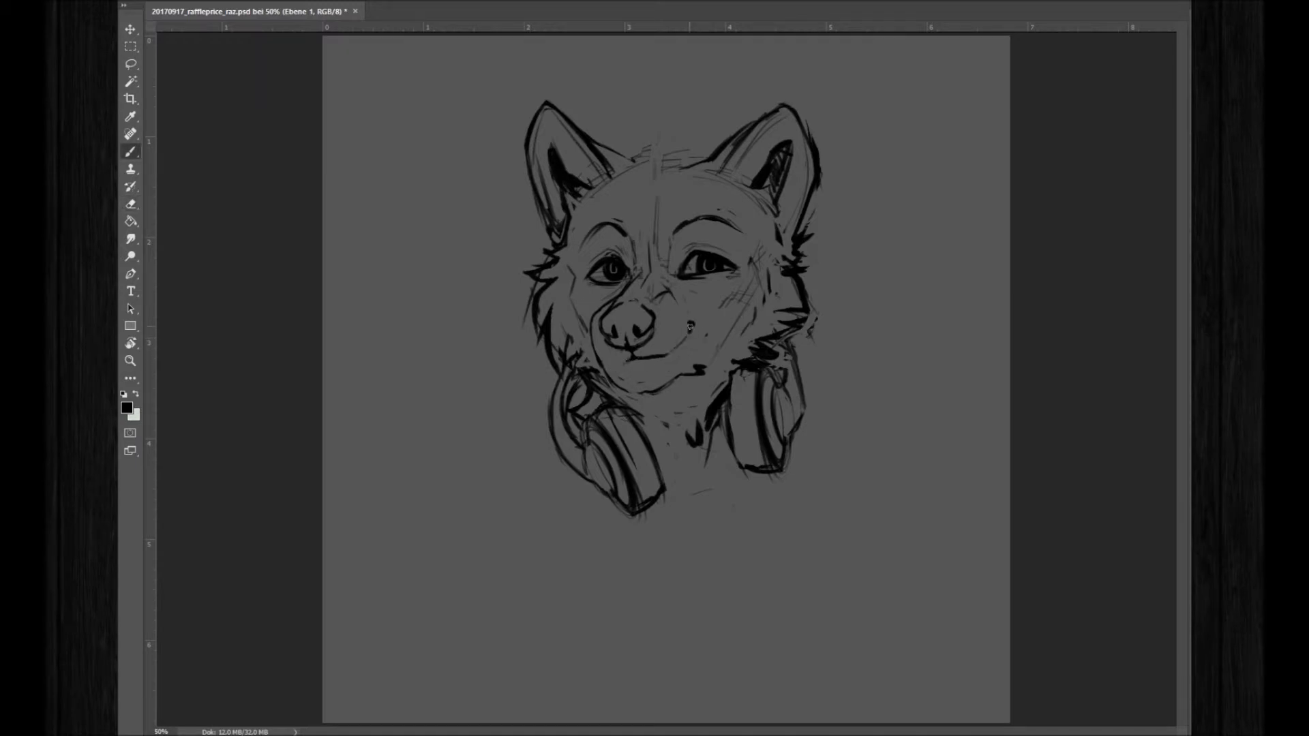
{"action": "key", "text": "e"}
{"action": "key", "text": "b"}
{"action": "key", "text": "e"}
{"action": "key", "text": "b"}
{"action": "key", "text": "e"}
{"action": "mouse_move", "coordinate": [617, 363]}
{"action": "left_mouse_down"}
{"action": "mouse_move", "coordinate": [651, 361]}
{"action": "mouse_move", "coordinate": [643, 372]}
{"action": "left_mouse_up"}
{"action": "key", "text": "b"}
{"action": "key", "text": "e"}
{"action": "key", "text": "b"}
{"action": "mouse_move", "coordinate": [694, 331]}
{"action": "left_mouse_down"}
{"action": "mouse_move", "coordinate": [658, 370]}
{"action": "mouse_move", "coordinate": [634, 361]}
{"action": "left_mouse_up"}
{"action": "key", "text": "e"}
{"action": "key", "text": "b"}
{"action": "key", "text": "e"}
{"action": "key", "text": "b"}
{"action": "key", "text": "e"}
{"action": "key", "text": "b"}
{"action": "key", "text": "e"}
{"action": "key", "text": "b"}
{"action": "key", "text": "e"}
{"action": "key", "text": "b"}
{"action": "key", "text": "e"}
{"action": "key", "text": "b"}
{"action": "mouse_move", "coordinate": [675, 244]}
{"action": "left_mouse_down"}
{"action": "mouse_move", "coordinate": [703, 216]}
{"action": "mouse_move", "coordinate": [688, 255]}
{"action": "mouse_move", "coordinate": [732, 254]}
{"action": "left_mouse_up"}
{"action": "key", "text": "e"}
{"action": "key", "text": "e"}
{"action": "key", "text": "b"}
{"action": "key", "text": "e"}
{"action": "key", "text": "b"}
{"action": "key", "text": "e"}
{"action": "key", "text": "b"}
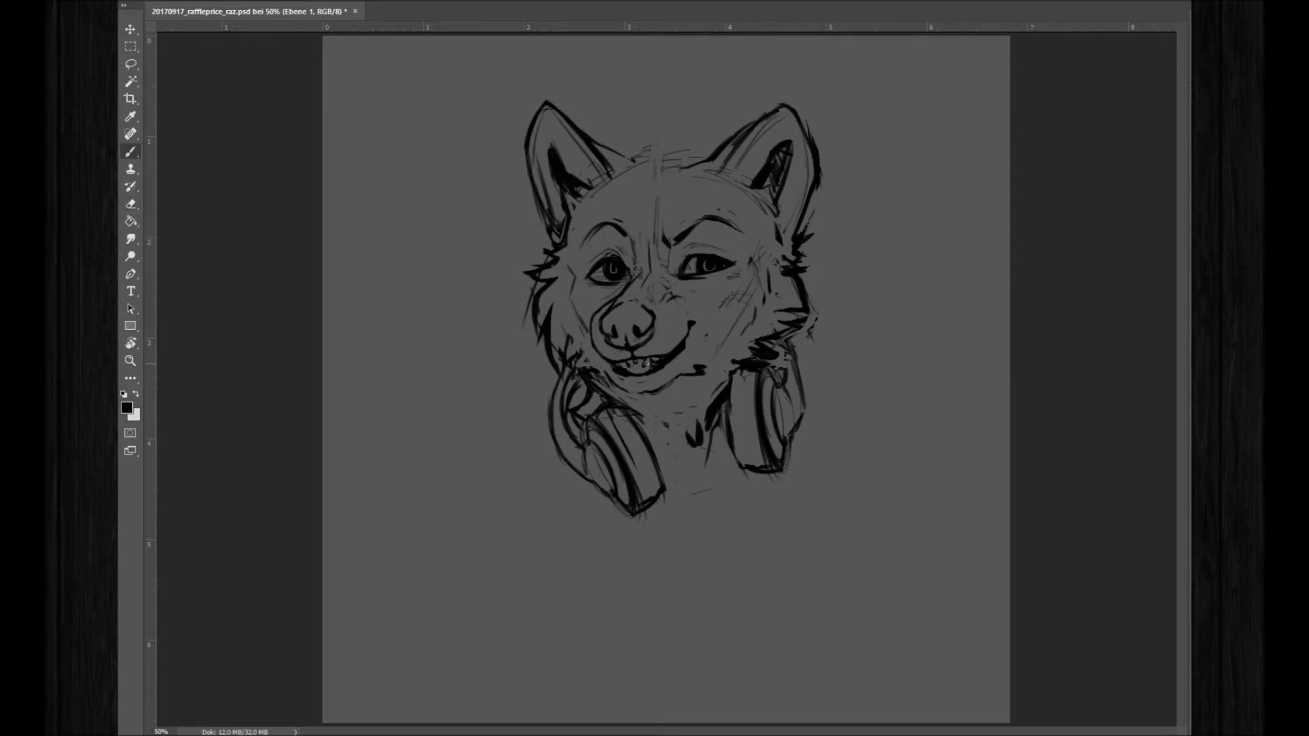
{"action": "key", "text": "e"}
{"action": "key", "text": "b"}
{"action": "key", "text": "e"}
{"action": "key", "text": "b"}
{"action": "key", "text": "e"}
{"action": "key", "text": "b"}
{"action": "key", "text": "e"}
{"action": "key", "text": "b"}
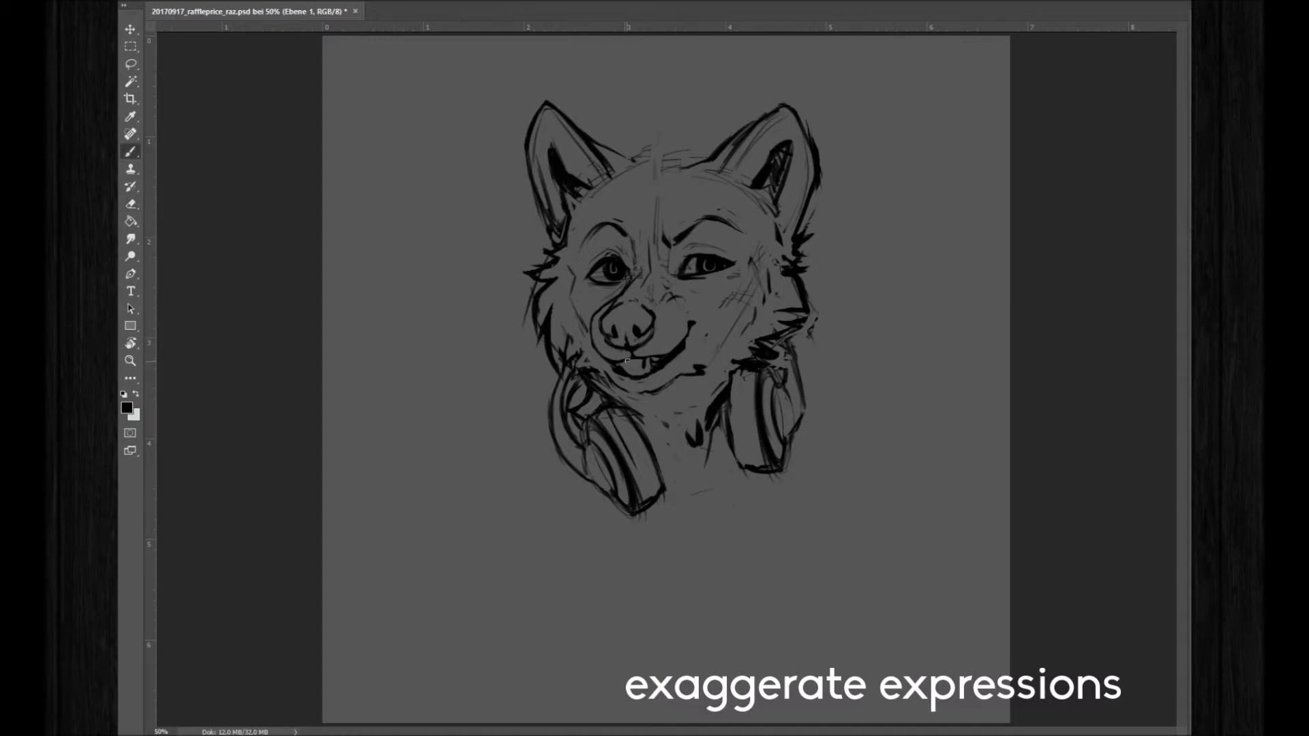
{"action": "key", "text": "e"}
{"action": "mouse_move", "coordinate": [634, 363]}
{"action": "left_mouse_down"}
{"action": "mouse_move", "coordinate": [646, 370]}
{"action": "mouse_move", "coordinate": [620, 375]}
{"action": "left_mouse_up"}
{"action": "key", "text": "b"}
{"action": "key", "text": "e"}
{"action": "key", "text": "b"}
{"action": "key", "text": "e"}
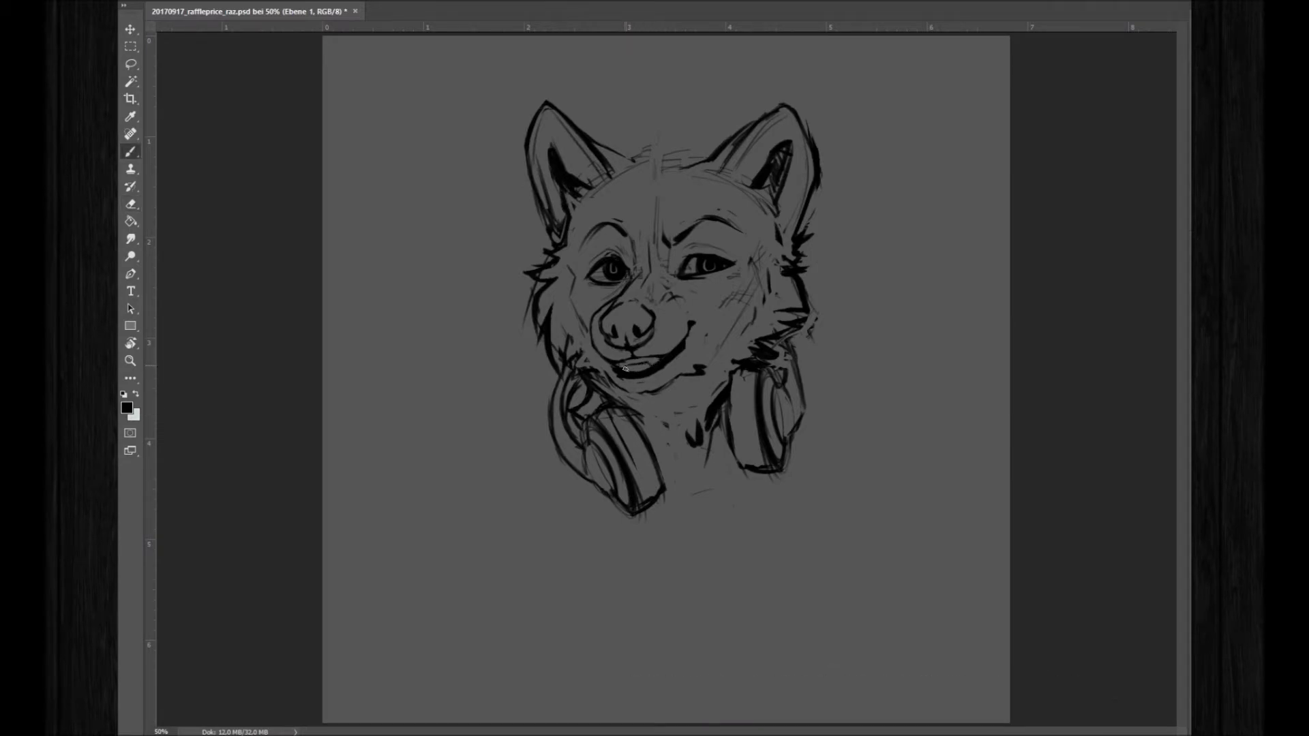
{"action": "key", "text": "e"}
{"action": "key", "text": "b"}
{"action": "key", "text": "e"}
{"action": "key", "text": "b"}
{"action": "key", "text": "e"}
{"action": "key", "text": "b"}
{"action": "key", "text": "e"}
{"action": "key", "text": "b"}
{"action": "key", "text": "e"}
{"action": "key", "text": "b"}
{"action": "key", "text": "e"}
{"action": "key", "text": "b"}
{"action": "key", "text": "e"}
{"action": "left_click_drag", "start_coordinate": [626, 366], "coordinate": [663, 358]}
{"action": "key", "text": "b"}
{"action": "key", "text": "e"}
{"action": "key", "text": "b"}
{"action": "key", "text": "e"}
{"action": "key", "text": "b"}
{"action": "key", "text": "e"}
{"action": "key", "text": "b"}
{"action": "key", "text": "e"}
{"action": "left_click_drag", "start_coordinate": [762, 275], "coordinate": [724, 285]}
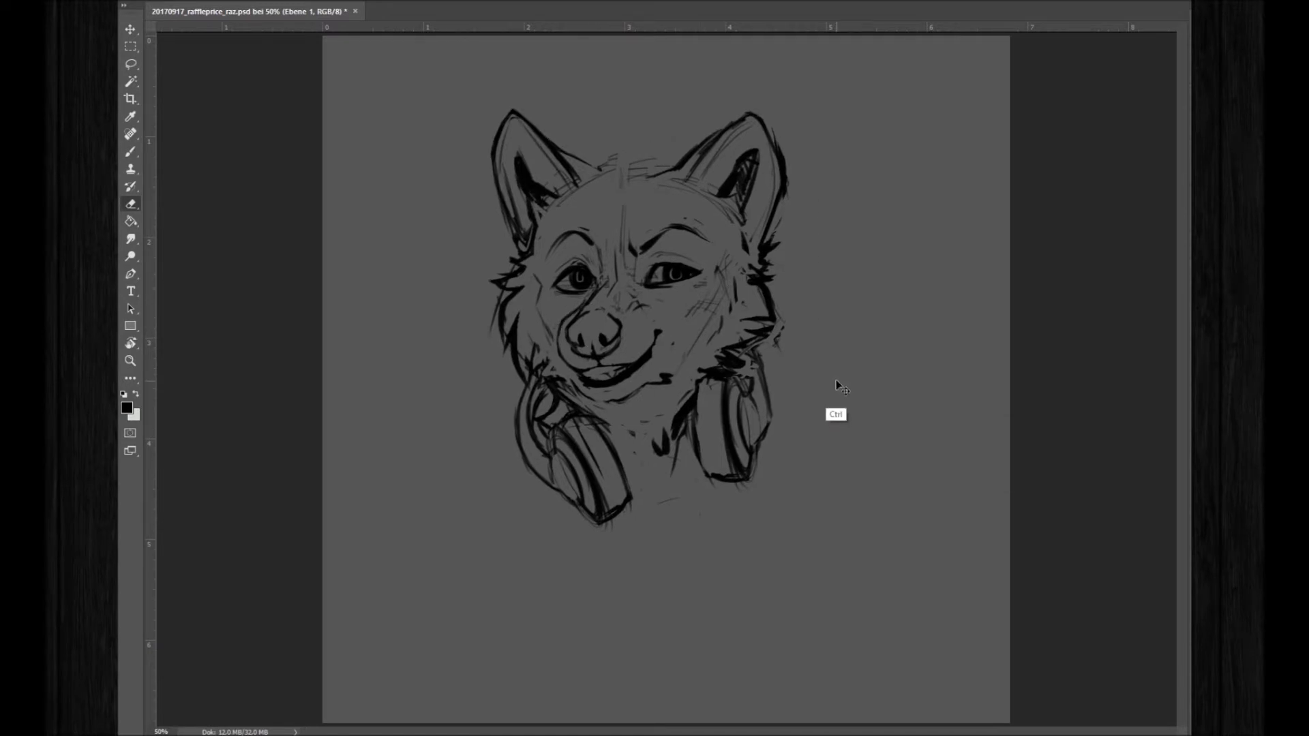
{"action": "key", "text": "ctrl+t"}
{"action": "mouse_move", "coordinate": [877, 258]}
{"action": "left_mouse_down"}
{"action": "mouse_move", "coordinate": [885, 313]}
{"action": "mouse_move", "coordinate": [943, 292]}
{"action": "left_mouse_up"}
{"action": "key", "text": "Return"}
{"action": "key", "text": "ctrl+t"}
{"action": "mouse_move", "coordinate": [816, 528]}
{"action": "left_mouse_down"}
{"action": "mouse_move", "coordinate": [817, 374]}
{"action": "mouse_move", "coordinate": [867, 565]}
{"action": "mouse_move", "coordinate": [730, 316]}
{"action": "mouse_move", "coordinate": [819, 529]}
{"action": "left_mouse_up"}
{"action": "left_click_drag", "start_coordinate": [844, 574], "coordinate": [854, 578]}
{"action": "left_click_drag", "start_coordinate": [733, 321], "coordinate": [725, 330]}
{"action": "key", "text": "Return"}
{"action": "key", "text": "e"}
{"action": "key", "text": "ctrl+t"}
{"action": "right_click", "coordinate": [722, 400]}
{"action": "left_click", "coordinate": [764, 543]}
{"action": "key", "text": "Return"}
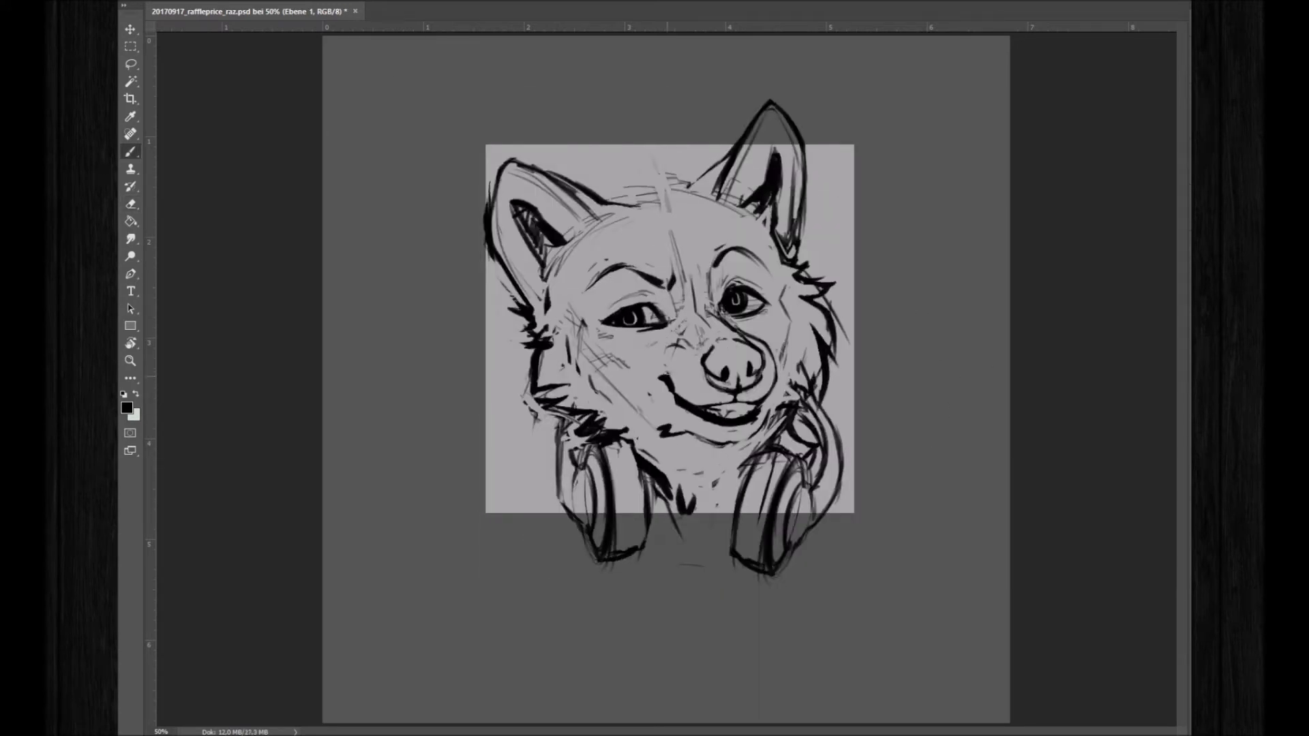
{"action": "key", "text": "b"}
{"action": "mouse_move", "coordinate": [692, 511]}
{"action": "left_mouse_down"}
{"action": "mouse_move", "coordinate": [712, 528]}
{"action": "mouse_move", "coordinate": [682, 525]}
{"action": "left_mouse_up"}
{"action": "key", "text": "e"}
{"action": "key", "text": "b"}
{"action": "left_click_drag", "start_coordinate": [694, 472], "coordinate": [754, 525]}
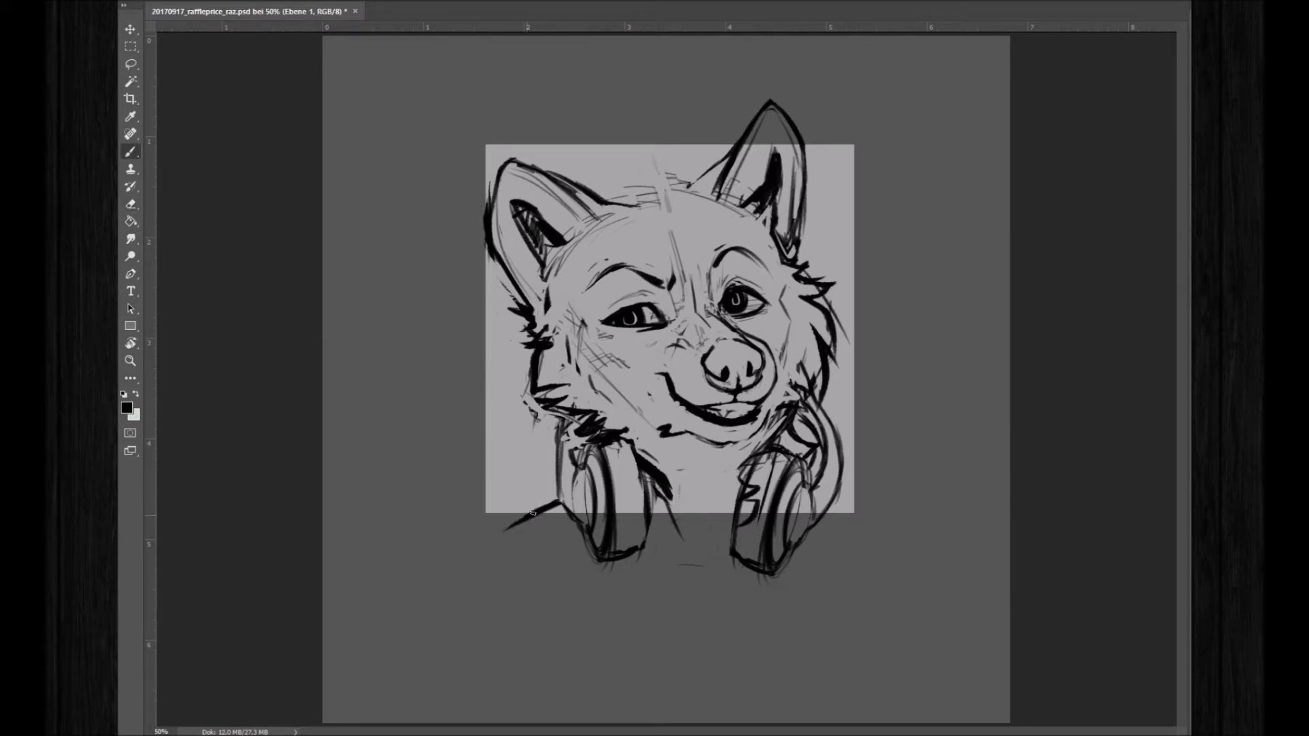
{"action": "key", "text": "ctrl+t"}
{"action": "left_click_drag", "start_coordinate": [906, 320], "coordinate": [934, 293]}
{"action": "left_click_drag", "start_coordinate": [740, 327], "coordinate": [725, 330]}
{"action": "key", "text": "Return"}
{"action": "key", "text": "ctrl+t"}
{"action": "right_click", "coordinate": [627, 361]}
{"action": "left_click", "coordinate": [679, 563]}
{"action": "key", "text": "Return"}
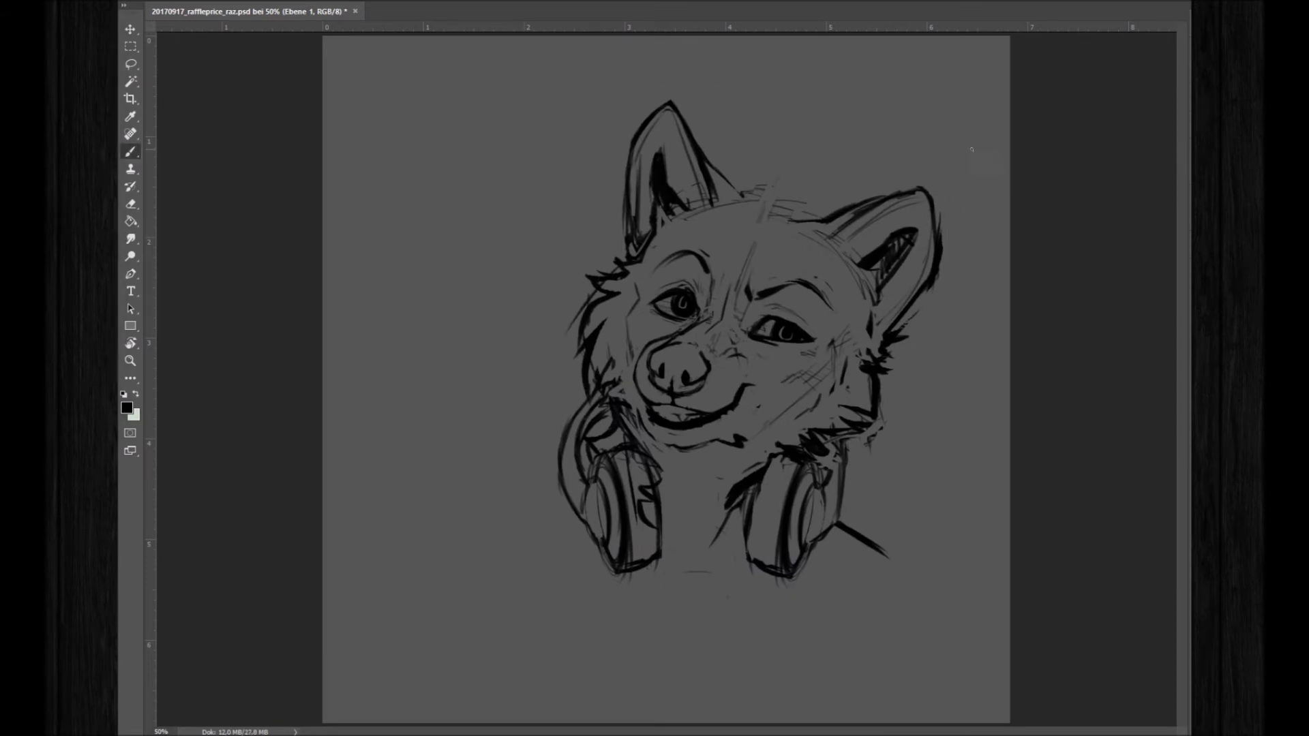
{"action": "left_click_drag", "start_coordinate": [808, 358], "coordinate": [727, 351]}
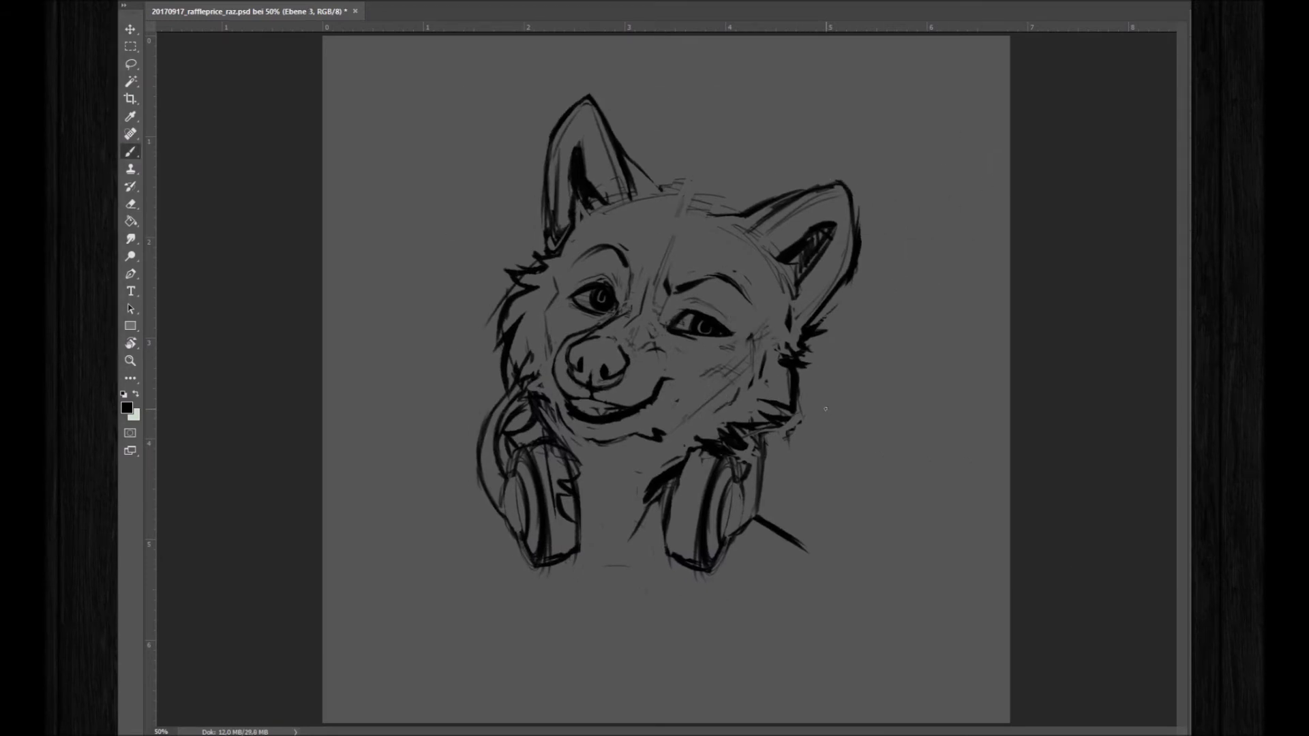
{"action": "key", "text": "e"}
{"action": "left_click", "coordinate": [627, 308]}
{"action": "key", "text": "b"}
{"action": "left_click_drag", "start_coordinate": [659, 126], "coordinate": [731, 145]}
{"action": "mouse_move", "coordinate": [731, 143]}
{"action": "left_mouse_down"}
{"action": "mouse_move", "coordinate": [762, 194]}
{"action": "mouse_move", "coordinate": [539, 289]}
{"action": "left_mouse_up"}
{"action": "mouse_move", "coordinate": [736, 222]}
{"action": "left_mouse_down"}
{"action": "mouse_move", "coordinate": [530, 300]}
{"action": "mouse_move", "coordinate": [750, 208]}
{"action": "mouse_move", "coordinate": [593, 272]}
{"action": "left_mouse_up"}
{"action": "key", "text": "e"}
{"action": "key", "text": "b"}
{"action": "left_click_drag", "start_coordinate": [733, 140], "coordinate": [738, 169]}
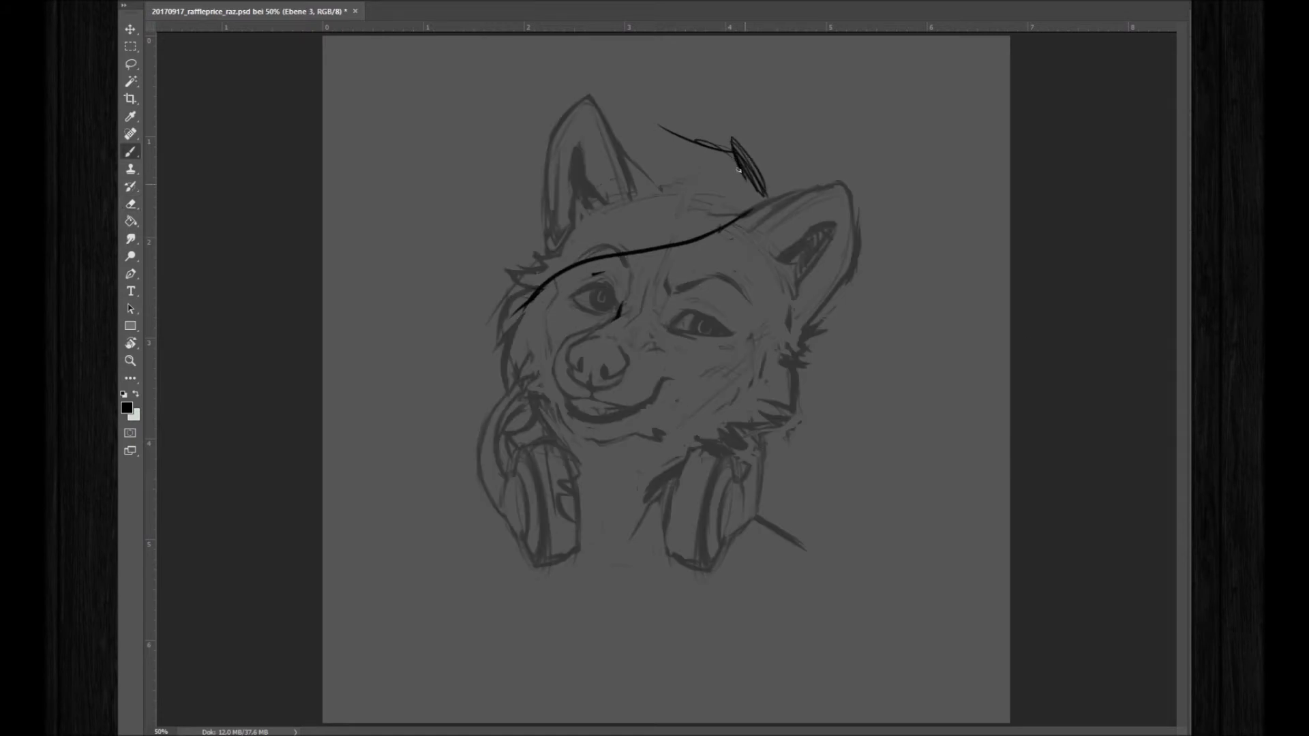
{"action": "left_click_drag", "start_coordinate": [518, 402], "coordinate": [470, 205]}
{"action": "left_click_drag", "start_coordinate": [470, 286], "coordinate": [764, 184]}
{"action": "left_click_drag", "start_coordinate": [511, 351], "coordinate": [689, 126]}
{"action": "key", "text": "l"}
{"action": "left_click_drag", "start_coordinate": [482, 133], "coordinate": [542, 145]}
{"action": "key", "text": "ctrl+x"}
{"action": "key", "text": "ctrl+d"}
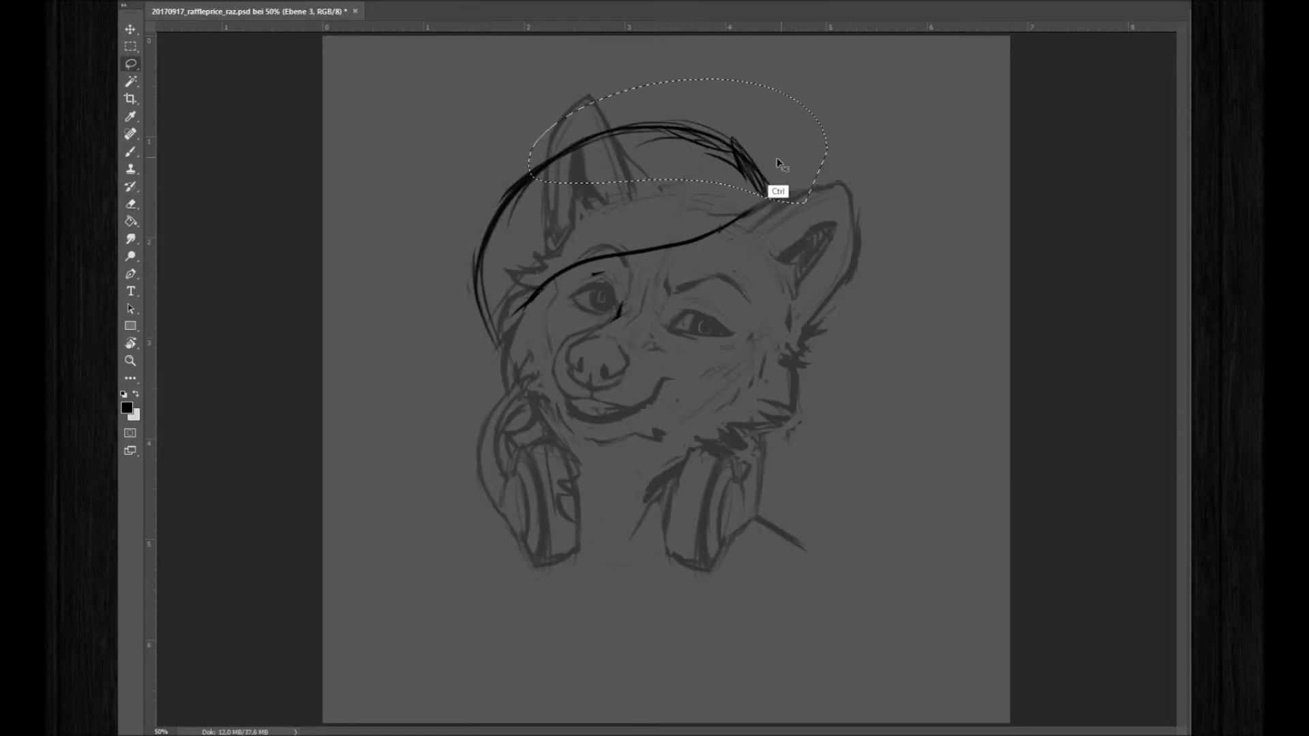
{"action": "left_click_drag", "start_coordinate": [776, 169], "coordinate": [794, 185]}
{"action": "key", "text": "ctrl+d"}
{"action": "key", "text": "b"}
{"action": "left_click_drag", "start_coordinate": [554, 245], "coordinate": [525, 300]}
{"action": "left_click_drag", "start_coordinate": [597, 242], "coordinate": [512, 324]}
{"action": "left_click_drag", "start_coordinate": [651, 225], "coordinate": [607, 254]}
{"action": "key", "text": "e"}
{"action": "left_click_drag", "start_coordinate": [641, 236], "coordinate": [539, 295]}
{"action": "key", "text": "b"}
{"action": "mouse_move", "coordinate": [556, 290]}
{"action": "left_mouse_down"}
{"action": "mouse_move", "coordinate": [638, 232]}
{"action": "mouse_move", "coordinate": [603, 276]}
{"action": "mouse_move", "coordinate": [703, 228]}
{"action": "mouse_move", "coordinate": [742, 272]}
{"action": "left_mouse_up"}
{"action": "key", "text": "e"}
{"action": "left_click_drag", "start_coordinate": [733, 212], "coordinate": [660, 283]}
{"action": "key", "text": "e"}
{"action": "mouse_move", "coordinate": [682, 225]}
{"action": "left_mouse_down"}
{"action": "mouse_move", "coordinate": [736, 219]}
{"action": "mouse_move", "coordinate": [744, 272]}
{"action": "left_mouse_up"}
{"action": "key", "text": "b"}
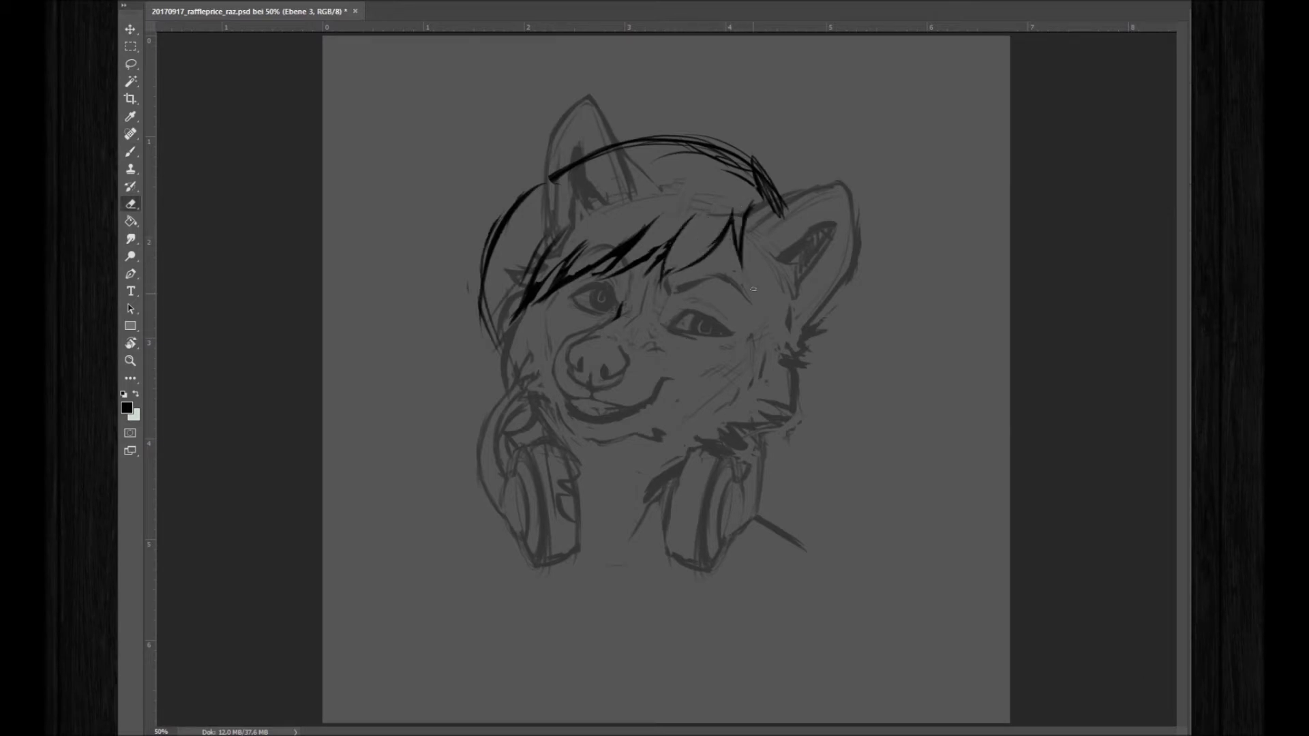
{"action": "mouse_move", "coordinate": [735, 214]}
{"action": "left_mouse_down"}
{"action": "mouse_move", "coordinate": [709, 269]}
{"action": "mouse_move", "coordinate": [682, 272]}
{"action": "mouse_move", "coordinate": [688, 255]}
{"action": "mouse_move", "coordinate": [573, 307]}
{"action": "left_mouse_up"}
{"action": "key", "text": "e"}
{"action": "left_click_drag", "start_coordinate": [641, 239], "coordinate": [587, 286]}
{"action": "key", "text": "b"}
{"action": "left_click_drag", "start_coordinate": [675, 235], "coordinate": [588, 285]}
{"action": "key", "text": "e"}
{"action": "key", "text": "e"}
{"action": "key", "text": "b"}
{"action": "key", "text": "e"}
{"action": "key", "text": "b"}
{"action": "mouse_move", "coordinate": [743, 142]}
{"action": "left_mouse_down"}
{"action": "mouse_move", "coordinate": [777, 198]}
{"action": "mouse_move", "coordinate": [678, 126]}
{"action": "left_mouse_up"}
{"action": "key", "text": "e"}
{"action": "mouse_move", "coordinate": [684, 137]}
{"action": "left_mouse_down"}
{"action": "mouse_move", "coordinate": [666, 102]}
{"action": "mouse_move", "coordinate": [723, 157]}
{"action": "left_mouse_up"}
{"action": "key", "text": "b"}
{"action": "left_click_drag", "start_coordinate": [682, 146], "coordinate": [713, 154]}
{"action": "left_click_drag", "start_coordinate": [586, 158], "coordinate": [709, 140]}
{"action": "key", "text": "e"}
{"action": "left_click_drag", "start_coordinate": [682, 149], "coordinate": [705, 144]}
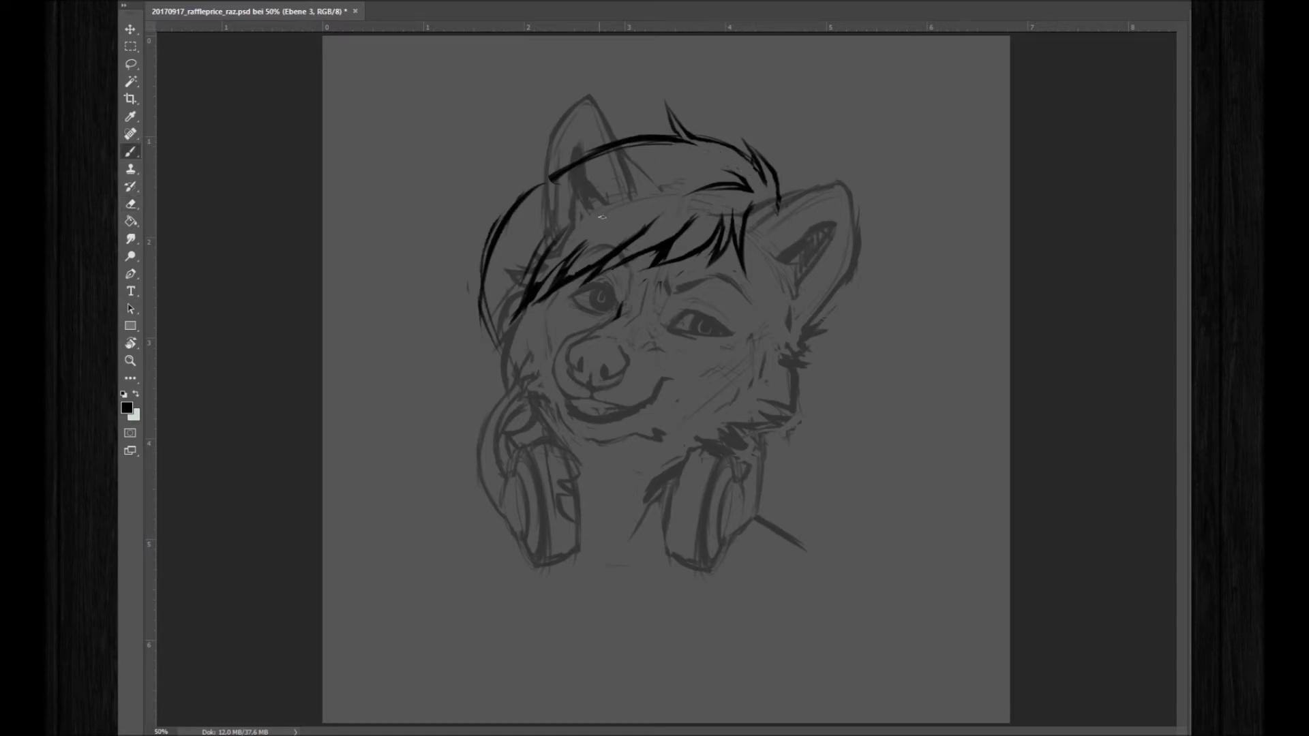
{"action": "key", "text": "b"}
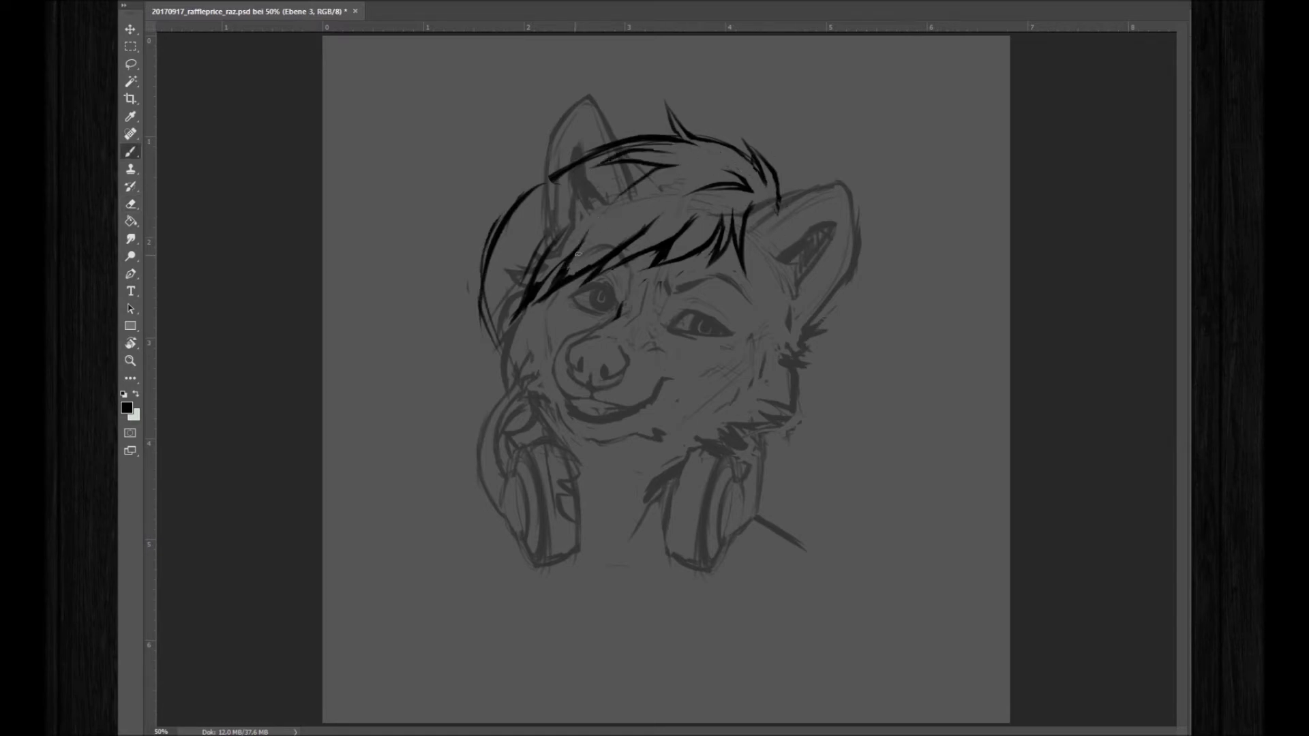
{"action": "left_click_drag", "start_coordinate": [518, 240], "coordinate": [470, 319]}
{"action": "left_click_drag", "start_coordinate": [539, 209], "coordinate": [461, 319]}
{"action": "left_click_drag", "start_coordinate": [492, 221], "coordinate": [455, 311]}
{"action": "mouse_move", "coordinate": [508, 242]}
{"action": "left_mouse_down"}
{"action": "mouse_move", "coordinate": [485, 351]}
{"action": "mouse_move", "coordinate": [484, 337]}
{"action": "left_mouse_up"}
{"action": "key", "text": "e"}
{"action": "key", "text": "b"}
{"action": "left_click_drag", "start_coordinate": [484, 263], "coordinate": [503, 361]}
{"action": "mouse_move", "coordinate": [508, 289]}
{"action": "left_mouse_down"}
{"action": "mouse_move", "coordinate": [513, 368]}
{"action": "mouse_move", "coordinate": [485, 361]}
{"action": "left_mouse_up"}
{"action": "key", "text": "e"}
{"action": "key", "text": "b"}
{"action": "mouse_move", "coordinate": [508, 209]}
{"action": "left_mouse_down"}
{"action": "mouse_move", "coordinate": [456, 263]}
{"action": "mouse_move", "coordinate": [456, 295]}
{"action": "left_mouse_up"}
{"action": "key", "text": "e"}
{"action": "left_click_drag", "start_coordinate": [470, 311], "coordinate": [486, 267]}
{"action": "key", "text": "b"}
{"action": "left_click_drag", "start_coordinate": [525, 201], "coordinate": [589, 150]}
{"action": "key", "text": "e"}
{"action": "left_click_drag", "start_coordinate": [546, 181], "coordinate": [644, 145]}
{"action": "key", "text": "e"}
{"action": "left_click_drag", "start_coordinate": [503, 215], "coordinate": [458, 291]}
{"action": "key", "text": "b"}
{"action": "key", "text": "ctrl+z"}
{"action": "key", "text": "ctrl+z"}
{"action": "left_click_drag", "start_coordinate": [655, 220], "coordinate": [622, 302]}
{"action": "key", "text": "e"}
{"action": "mouse_move", "coordinate": [578, 279]}
{"action": "left_mouse_down"}
{"action": "mouse_move", "coordinate": [634, 254]}
{"action": "mouse_move", "coordinate": [662, 257]}
{"action": "left_mouse_up"}
{"action": "key", "text": "b"}
{"action": "mouse_move", "coordinate": [695, 215]}
{"action": "left_mouse_down"}
{"action": "mouse_move", "coordinate": [668, 242]}
{"action": "mouse_move", "coordinate": [523, 285]}
{"action": "mouse_move", "coordinate": [562, 269]}
{"action": "mouse_move", "coordinate": [558, 288]}
{"action": "mouse_move", "coordinate": [537, 267]}
{"action": "left_mouse_up"}
{"action": "key", "text": "e"}
{"action": "key", "text": "b"}
{"action": "key", "text": "e"}
{"action": "key", "text": "b"}
{"action": "key", "text": "e"}
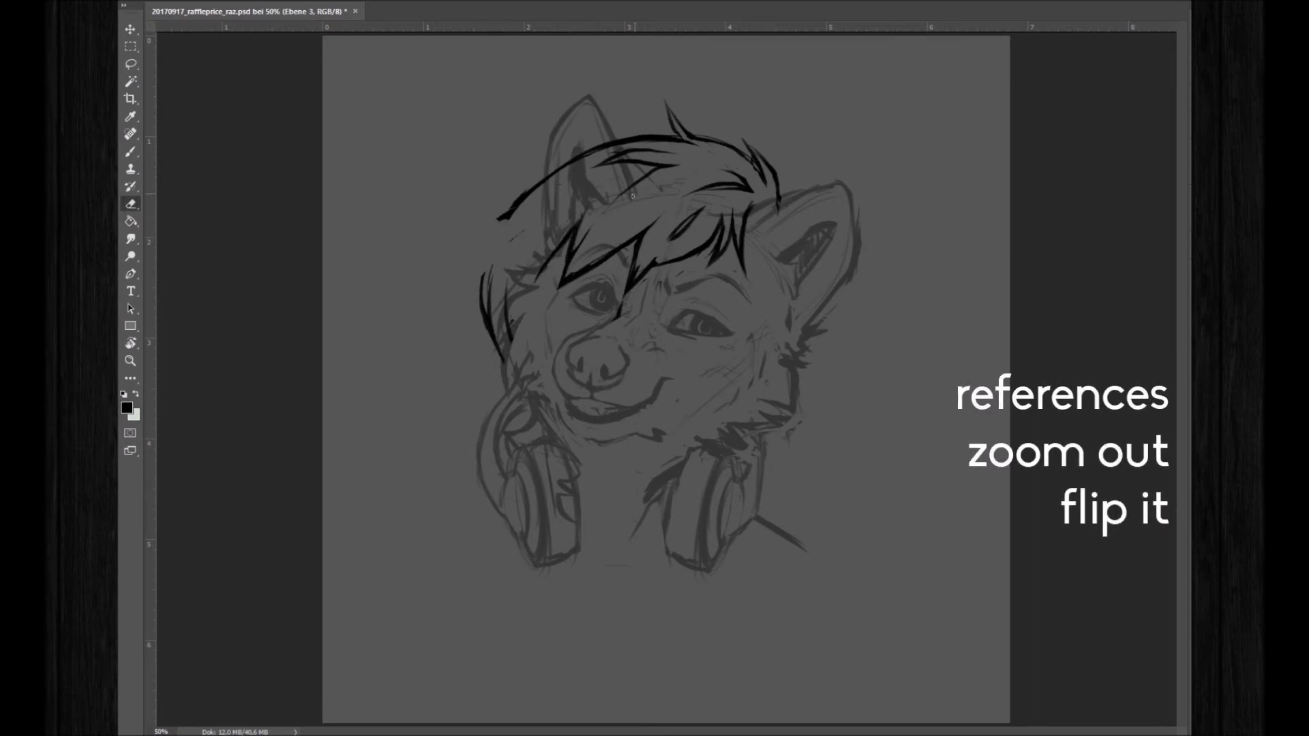
{"action": "key", "text": "l"}
{"action": "mouse_move", "coordinate": [576, 222]}
{"action": "left_mouse_down"}
{"action": "mouse_move", "coordinate": [622, 234]}
{"action": "mouse_move", "coordinate": [641, 218]}
{"action": "left_mouse_up"}
{"action": "key", "text": "ctrl+t"}
{"action": "key", "text": "Escape"}
{"action": "key", "text": "b"}
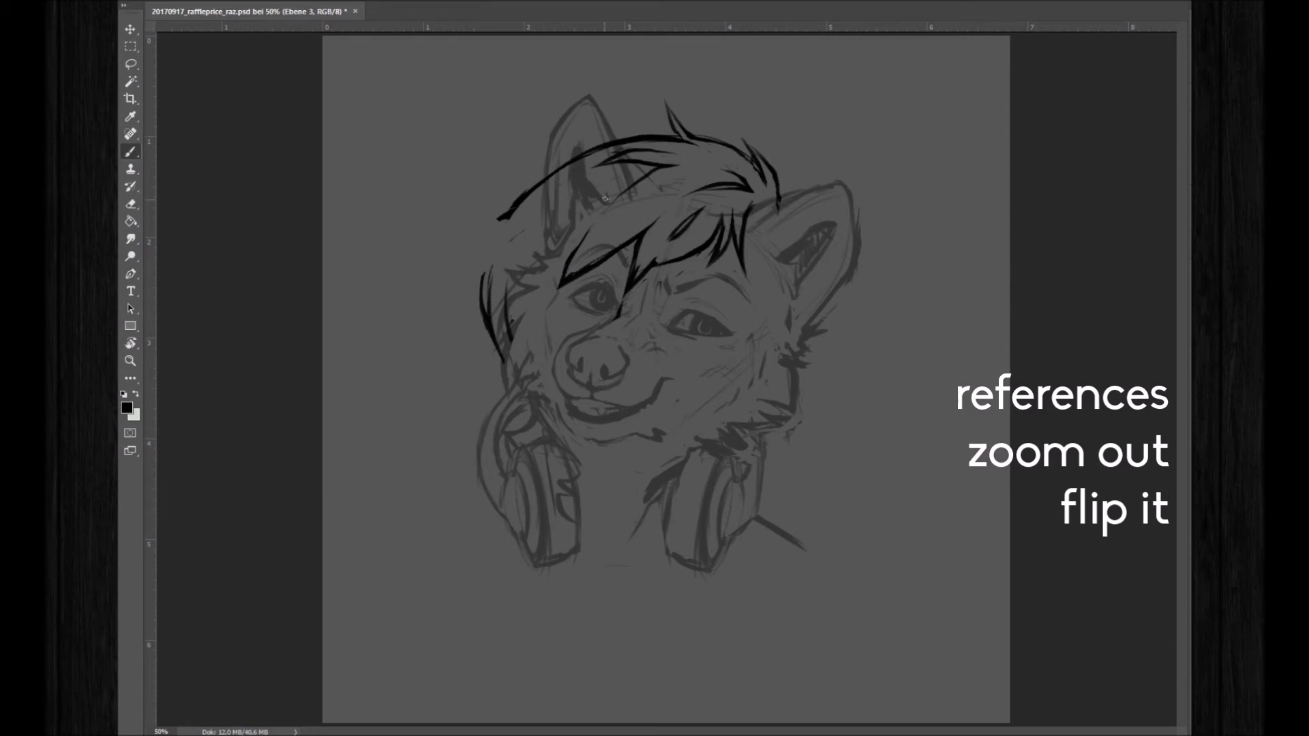
{"action": "key", "text": "e"}
{"action": "left_click_drag", "start_coordinate": [614, 147], "coordinate": [559, 163]}
{"action": "key", "text": "b"}
{"action": "left_click_drag", "start_coordinate": [655, 140], "coordinate": [504, 214]}
{"action": "key", "text": "e"}
{"action": "key", "text": "b"}
{"action": "key", "text": "e"}
{"action": "mouse_move", "coordinate": [566, 167]}
{"action": "left_mouse_down"}
{"action": "mouse_move", "coordinate": [518, 198]}
{"action": "mouse_move", "coordinate": [640, 135]}
{"action": "left_mouse_up"}
{"action": "key", "text": "b"}
{"action": "mouse_move", "coordinate": [590, 150]}
{"action": "left_mouse_down"}
{"action": "mouse_move", "coordinate": [507, 205]}
{"action": "mouse_move", "coordinate": [481, 300]}
{"action": "mouse_move", "coordinate": [501, 215]}
{"action": "mouse_move", "coordinate": [479, 287]}
{"action": "left_mouse_up"}
{"action": "key", "text": "e"}
{"action": "key", "text": "b"}
{"action": "left_click_drag", "start_coordinate": [481, 232], "coordinate": [486, 318]}
{"action": "mouse_move", "coordinate": [545, 176]}
{"action": "left_mouse_down"}
{"action": "mouse_move", "coordinate": [483, 303]}
{"action": "mouse_move", "coordinate": [470, 279]}
{"action": "mouse_move", "coordinate": [477, 310]}
{"action": "left_mouse_up"}
{"action": "left_click_drag", "start_coordinate": [494, 232], "coordinate": [484, 272]}
{"action": "key", "text": "e"}
{"action": "left_click_drag", "start_coordinate": [494, 250], "coordinate": [530, 196]}
{"action": "key", "text": "b"}
{"action": "key", "text": "e"}
{"action": "key", "text": "b"}
{"action": "left_click_drag", "start_coordinate": [592, 152], "coordinate": [513, 249]}
{"action": "key", "text": "e"}
{"action": "mouse_move", "coordinate": [559, 172]}
{"action": "left_mouse_down"}
{"action": "mouse_move", "coordinate": [523, 208]}
{"action": "mouse_move", "coordinate": [570, 154]}
{"action": "left_mouse_up"}
{"action": "key", "text": "b"}
{"action": "key", "text": "e"}
{"action": "key", "text": "b"}
{"action": "left_click_drag", "start_coordinate": [512, 221], "coordinate": [515, 334]}
{"action": "key", "text": "e"}
{"action": "key", "text": "b"}
{"action": "left_click_drag", "start_coordinate": [505, 222], "coordinate": [518, 357]}
{"action": "left_click_drag", "start_coordinate": [576, 250], "coordinate": [519, 313]}
{"action": "key", "text": "e"}
{"action": "left_click_drag", "start_coordinate": [566, 252], "coordinate": [518, 341]}
{"action": "mouse_move", "coordinate": [528, 205]}
{"action": "left_mouse_down"}
{"action": "mouse_move", "coordinate": [505, 327]}
{"action": "mouse_move", "coordinate": [515, 358]}
{"action": "left_mouse_up"}
{"action": "key", "text": "ctrl+z"}
{"action": "mouse_move", "coordinate": [516, 312]}
{"action": "left_mouse_down"}
{"action": "mouse_move", "coordinate": [580, 163]}
{"action": "mouse_move", "coordinate": [586, 209]}
{"action": "left_mouse_up"}
{"action": "left_click_drag", "start_coordinate": [509, 259], "coordinate": [585, 158]}
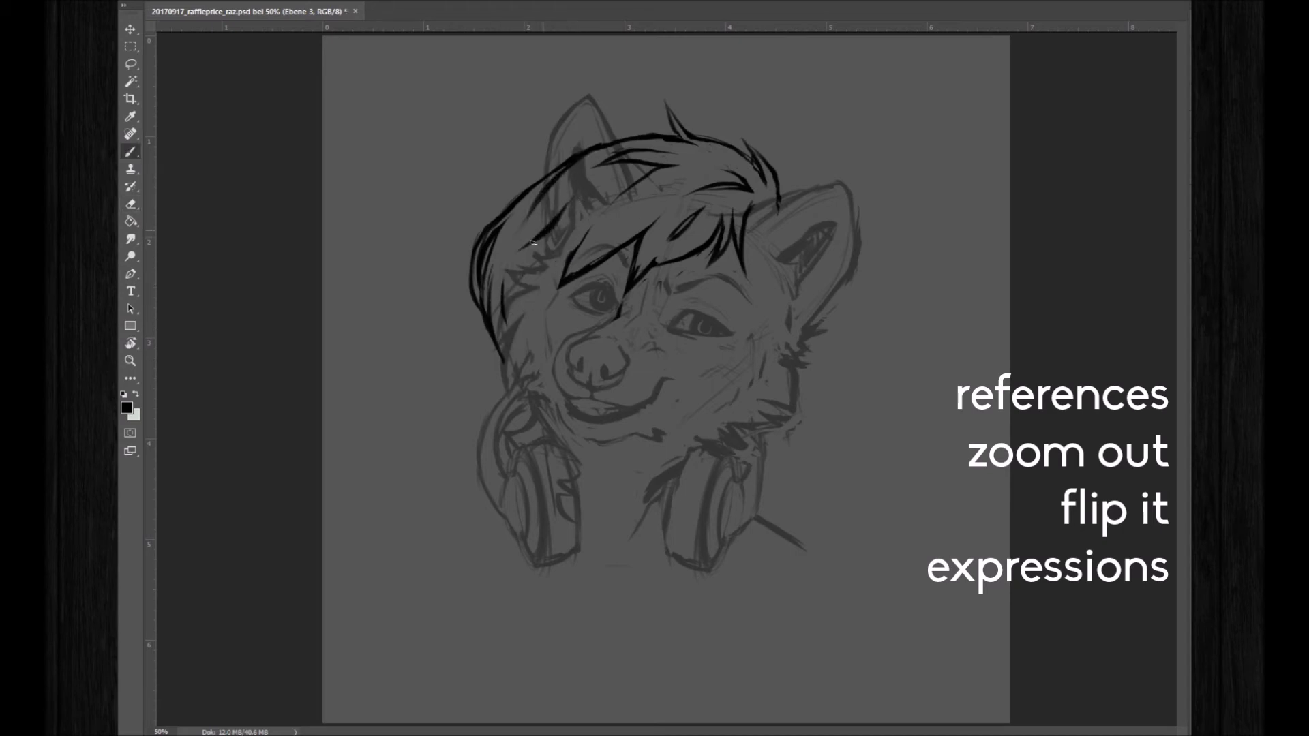
{"action": "left_click_drag", "start_coordinate": [506, 278], "coordinate": [536, 267]}
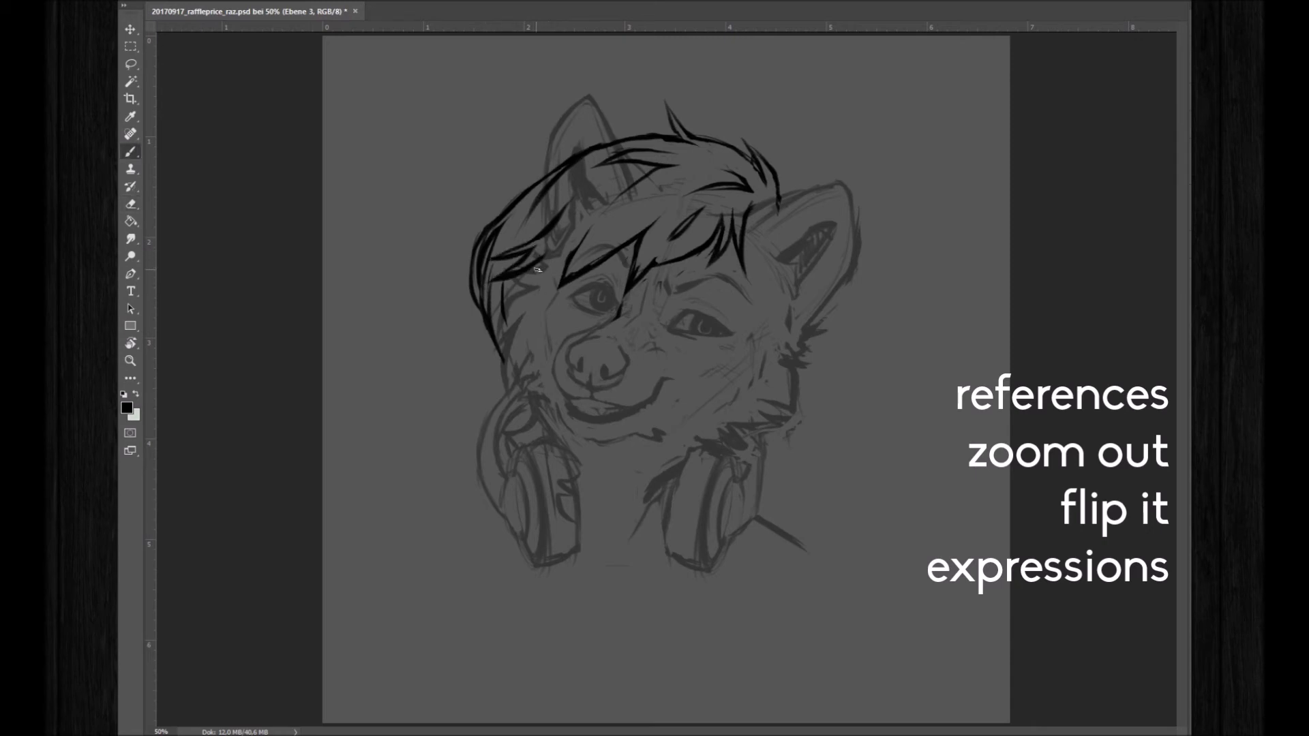
{"action": "key", "text": "l"}
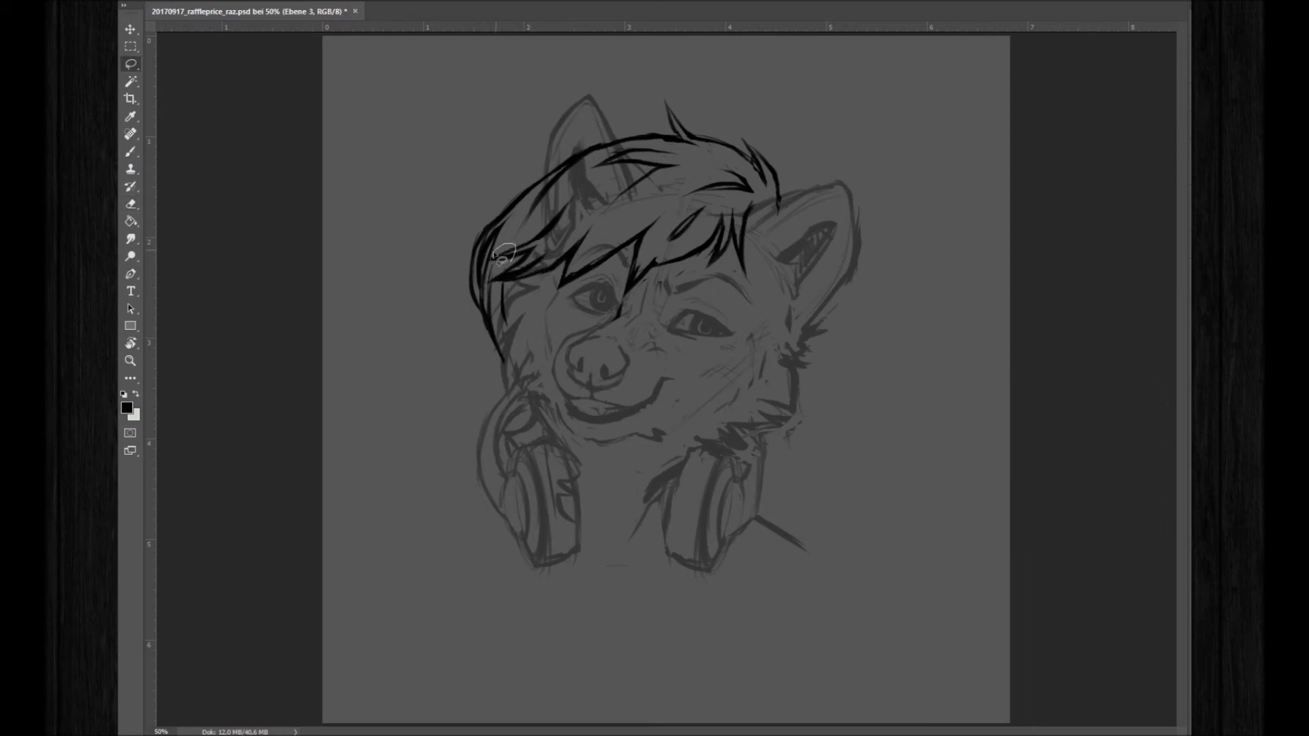
{"action": "key", "text": "b"}
{"action": "left_click_drag", "start_coordinate": [511, 251], "coordinate": [551, 225]}
{"action": "key", "text": "e"}
{"action": "key", "text": "b"}
{"action": "key", "text": "e"}
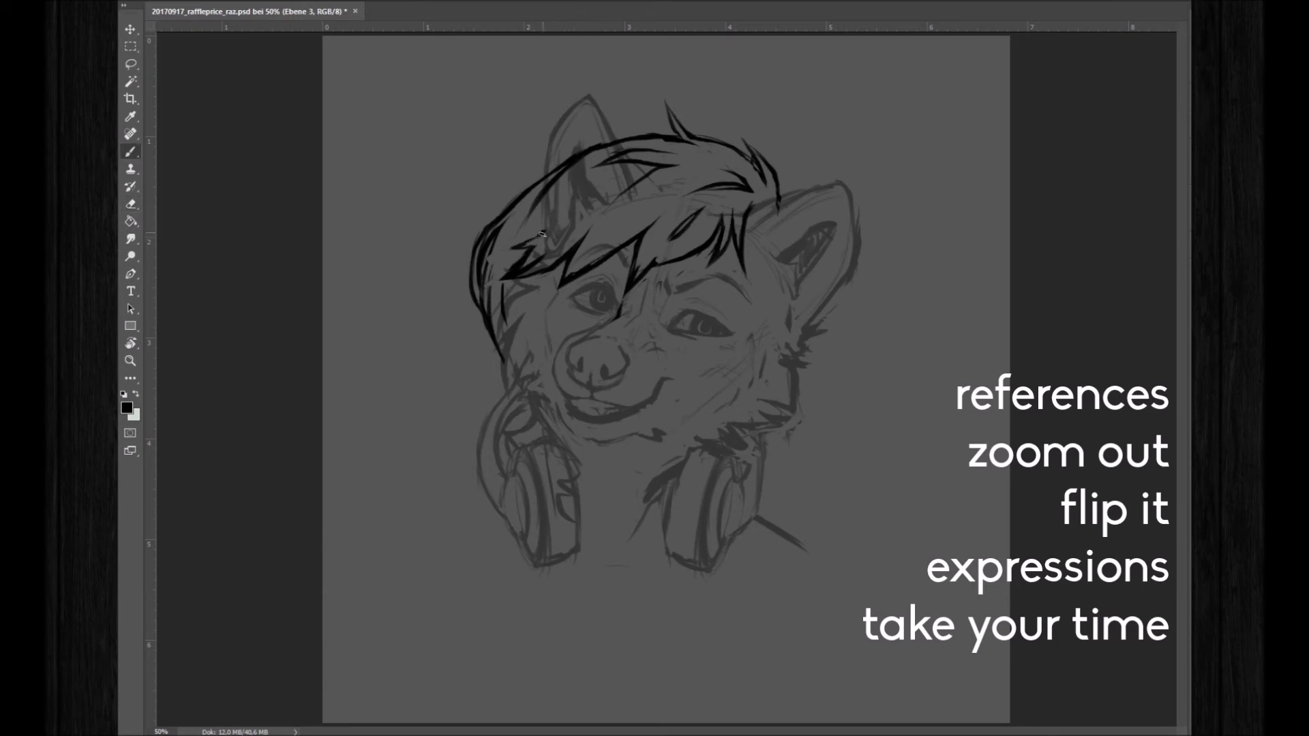
{"action": "key", "text": "e"}
{"action": "left_click_drag", "start_coordinate": [608, 179], "coordinate": [573, 199]}
{"action": "key", "text": "b"}
{"action": "key", "text": "e"}
{"action": "key", "text": "b"}
{"action": "key", "text": "e"}
{"action": "left_click_drag", "start_coordinate": [489, 267], "coordinate": [502, 324]}
{"action": "key", "text": "b"}
{"action": "mouse_move", "coordinate": [488, 240]}
{"action": "left_mouse_down"}
{"action": "mouse_move", "coordinate": [496, 321]}
{"action": "mouse_move", "coordinate": [478, 290]}
{"action": "left_mouse_up"}
{"action": "key", "text": "e"}
{"action": "key", "text": "b"}
{"action": "mouse_move", "coordinate": [494, 245]}
{"action": "left_mouse_down"}
{"action": "mouse_move", "coordinate": [505, 344]}
{"action": "mouse_move", "coordinate": [497, 269]}
{"action": "left_mouse_up"}
{"action": "key", "text": "e"}
{"action": "key", "text": "b"}
{"action": "key", "text": "e"}
{"action": "key", "text": "b"}
{"action": "key", "text": "e"}
{"action": "left_click_drag", "start_coordinate": [525, 221], "coordinate": [571, 157]}
{"action": "key", "text": "b"}
{"action": "key", "text": "e"}
{"action": "key", "text": "b"}
{"action": "key", "text": "e"}
{"action": "left_click_drag", "start_coordinate": [488, 308], "coordinate": [476, 263]}
{"action": "key", "text": "l"}
{"action": "left_click_drag", "start_coordinate": [450, 182], "coordinate": [451, 335]}
{"action": "left_click_drag", "start_coordinate": [549, 311], "coordinate": [555, 311]}
{"action": "key", "text": "ctrl+d"}
{"action": "key", "text": "b"}
{"action": "key", "text": "e"}
{"action": "key", "text": "b"}
{"action": "key", "text": "e"}
{"action": "mouse_move", "coordinate": [478, 260]}
{"action": "left_mouse_down"}
{"action": "mouse_move", "coordinate": [492, 216]}
{"action": "mouse_move", "coordinate": [545, 175]}
{"action": "mouse_move", "coordinate": [480, 248]}
{"action": "left_mouse_up"}
{"action": "key", "text": "b"}
{"action": "key", "text": "e"}
{"action": "mouse_move", "coordinate": [539, 182]}
{"action": "left_mouse_down"}
{"action": "mouse_move", "coordinate": [484, 240]}
{"action": "mouse_move", "coordinate": [486, 272]}
{"action": "left_mouse_up"}
{"action": "key", "text": "b"}
{"action": "key", "text": "e"}
{"action": "key", "text": "b"}
{"action": "mouse_move", "coordinate": [550, 221]}
{"action": "left_mouse_down"}
{"action": "mouse_move", "coordinate": [510, 240]}
{"action": "mouse_move", "coordinate": [558, 220]}
{"action": "left_mouse_up"}
{"action": "key", "text": "e"}
{"action": "key", "text": "b"}
{"action": "key", "text": "l"}
{"action": "mouse_move", "coordinate": [505, 225]}
{"action": "left_mouse_down"}
{"action": "mouse_move", "coordinate": [518, 300]}
{"action": "mouse_move", "coordinate": [525, 270]}
{"action": "mouse_move", "coordinate": [515, 276]}
{"action": "left_mouse_up"}
{"action": "key", "text": "b"}
{"action": "key", "text": "e"}
{"action": "key", "text": "b"}
{"action": "left_click_drag", "start_coordinate": [505, 277], "coordinate": [515, 251]}
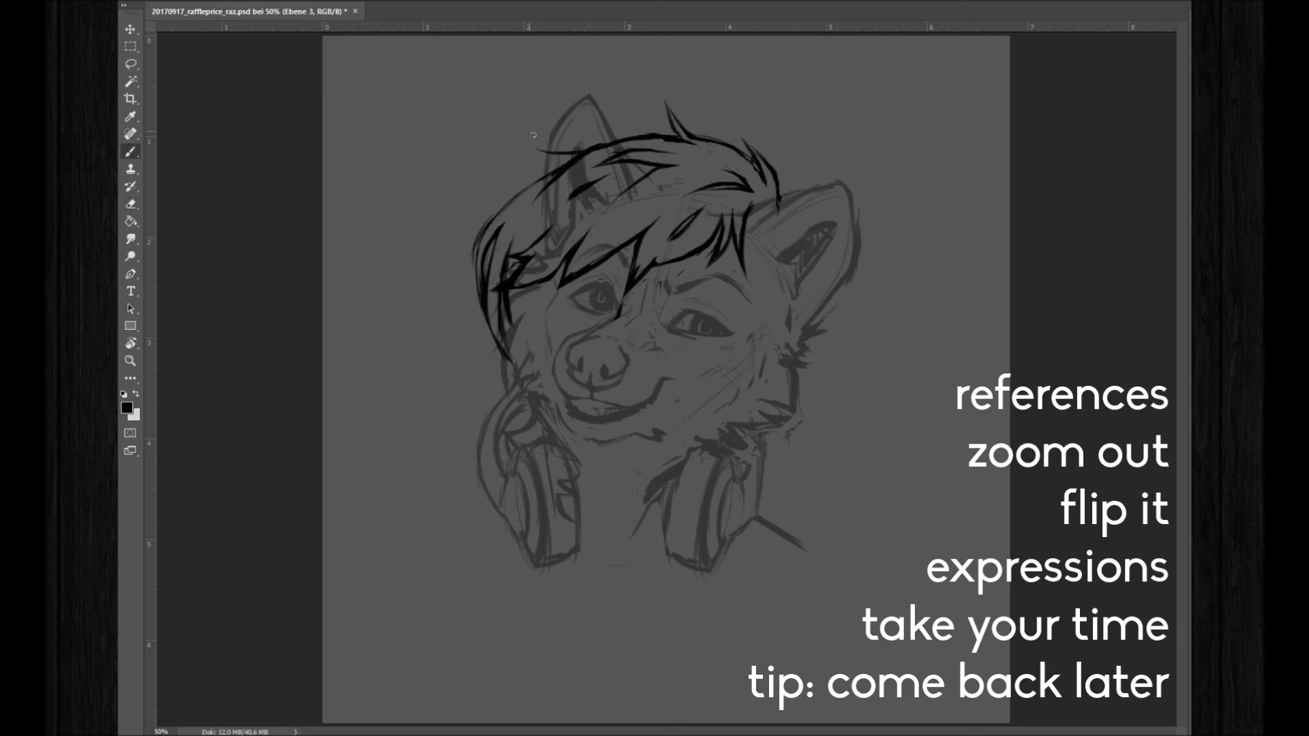
{"action": "key", "text": "e"}
{"action": "mouse_move", "coordinate": [607, 147]}
{"action": "left_mouse_down"}
{"action": "mouse_move", "coordinate": [504, 170]}
{"action": "mouse_move", "coordinate": [590, 151]}
{"action": "left_mouse_up"}
{"action": "key", "text": "b"}
{"action": "key", "text": "e"}
{"action": "key", "text": "b"}
{"action": "left_click_drag", "start_coordinate": [555, 159], "coordinate": [624, 143]}
{"action": "mouse_move", "coordinate": [504, 158]}
{"action": "left_mouse_down"}
{"action": "mouse_move", "coordinate": [586, 146]}
{"action": "mouse_move", "coordinate": [538, 164]}
{"action": "mouse_move", "coordinate": [573, 170]}
{"action": "mouse_move", "coordinate": [524, 167]}
{"action": "left_mouse_up"}
{"action": "key", "text": "e"}
{"action": "key", "text": "b"}
{"action": "left_click_drag", "start_coordinate": [503, 163], "coordinate": [559, 173]}
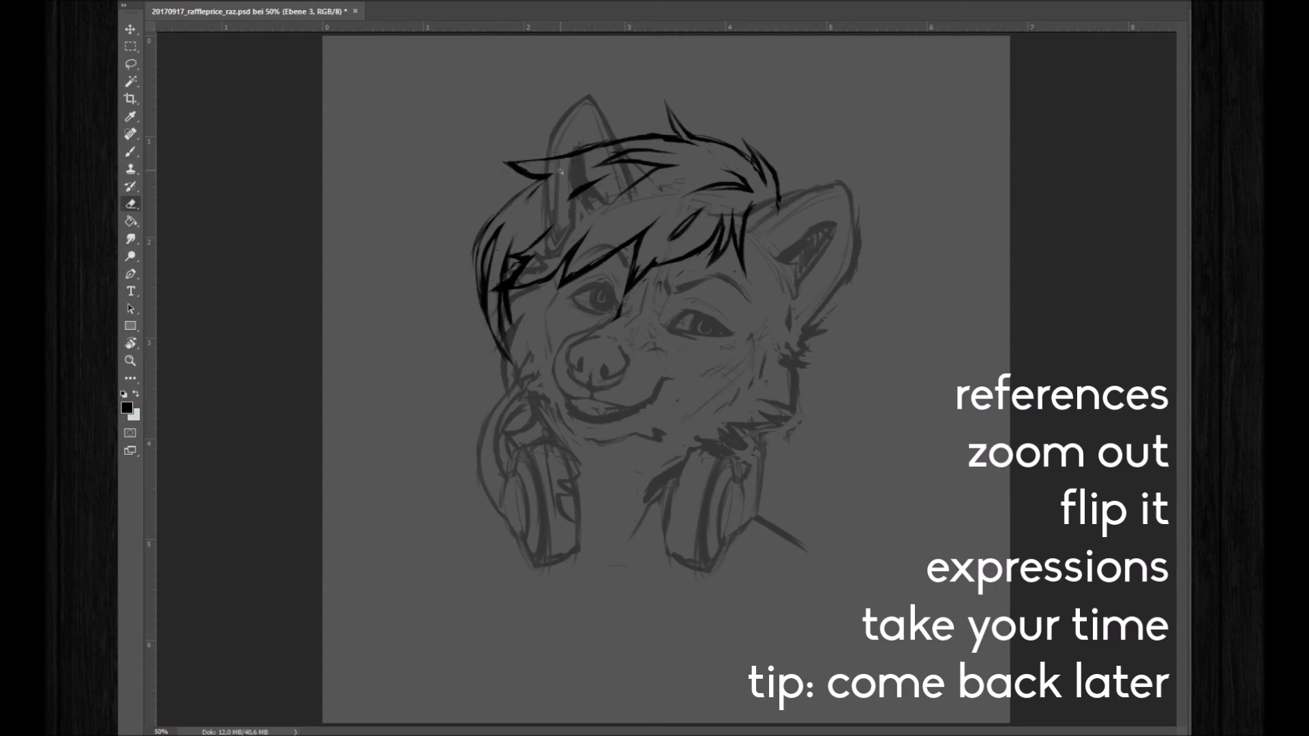
{"action": "key", "text": "e"}
{"action": "key", "text": "l"}
{"action": "mouse_move", "coordinate": [617, 167]}
{"action": "left_mouse_down"}
{"action": "mouse_move", "coordinate": [784, 198]}
{"action": "mouse_move", "coordinate": [593, 170]}
{"action": "left_mouse_up"}
{"action": "key", "text": "ctrl+t"}
{"action": "right_click", "coordinate": [770, 152]}
{"action": "left_click", "coordinate": [811, 239]}
{"action": "left_click_drag", "start_coordinate": [800, 88], "coordinate": [798, 136]}
{"action": "key", "text": "Return"}
{"action": "key", "text": "ctrl+d"}
{"action": "key", "text": "b"}
{"action": "mouse_move", "coordinate": [764, 202]}
{"action": "left_mouse_down"}
{"action": "mouse_move", "coordinate": [772, 175]}
{"action": "mouse_move", "coordinate": [757, 148]}
{"action": "left_mouse_up"}
{"action": "key", "text": "e"}
{"action": "key", "text": "e"}
{"action": "key", "text": "l"}
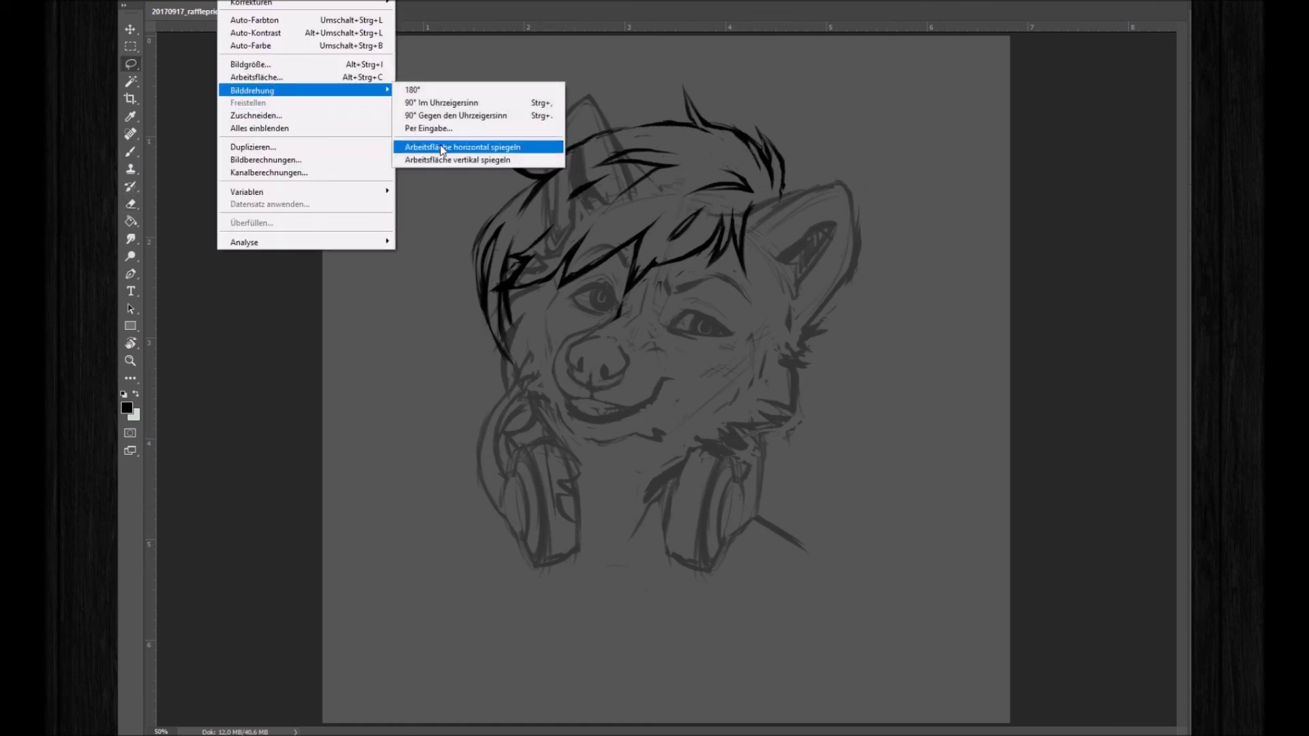
{"action": "left_click", "coordinate": [450, 146]}
{"action": "mouse_move", "coordinate": [696, 141]}
{"action": "left_mouse_down"}
{"action": "mouse_move", "coordinate": [842, 300]}
{"action": "mouse_move", "coordinate": [828, 356]}
{"action": "left_mouse_up"}
{"action": "left_click_drag", "start_coordinate": [840, 232], "coordinate": [845, 235]}
{"action": "key", "text": "ctrl+d"}
{"action": "left_click", "coordinate": [235, 2]}
{"action": "left_click", "coordinate": [277, 68]}
{"action": "key", "text": "Escape"}
{"action": "left_click", "coordinate": [235, 1]}
{"action": "mouse_move", "coordinate": [277, 96]}
{"action": "left_click", "coordinate": [484, 139]}
{"action": "key", "text": "b"}
{"action": "left_click_drag", "start_coordinate": [613, 129], "coordinate": [705, 120]}
{"action": "key", "text": "e"}
{"action": "key", "text": "b"}
{"action": "mouse_move", "coordinate": [648, 126]}
{"action": "left_mouse_down"}
{"action": "mouse_move", "coordinate": [687, 123]}
{"action": "mouse_move", "coordinate": [761, 167]}
{"action": "left_mouse_up"}
{"action": "key", "text": "e"}
{"action": "key", "text": "b"}
{"action": "key", "text": "e"}
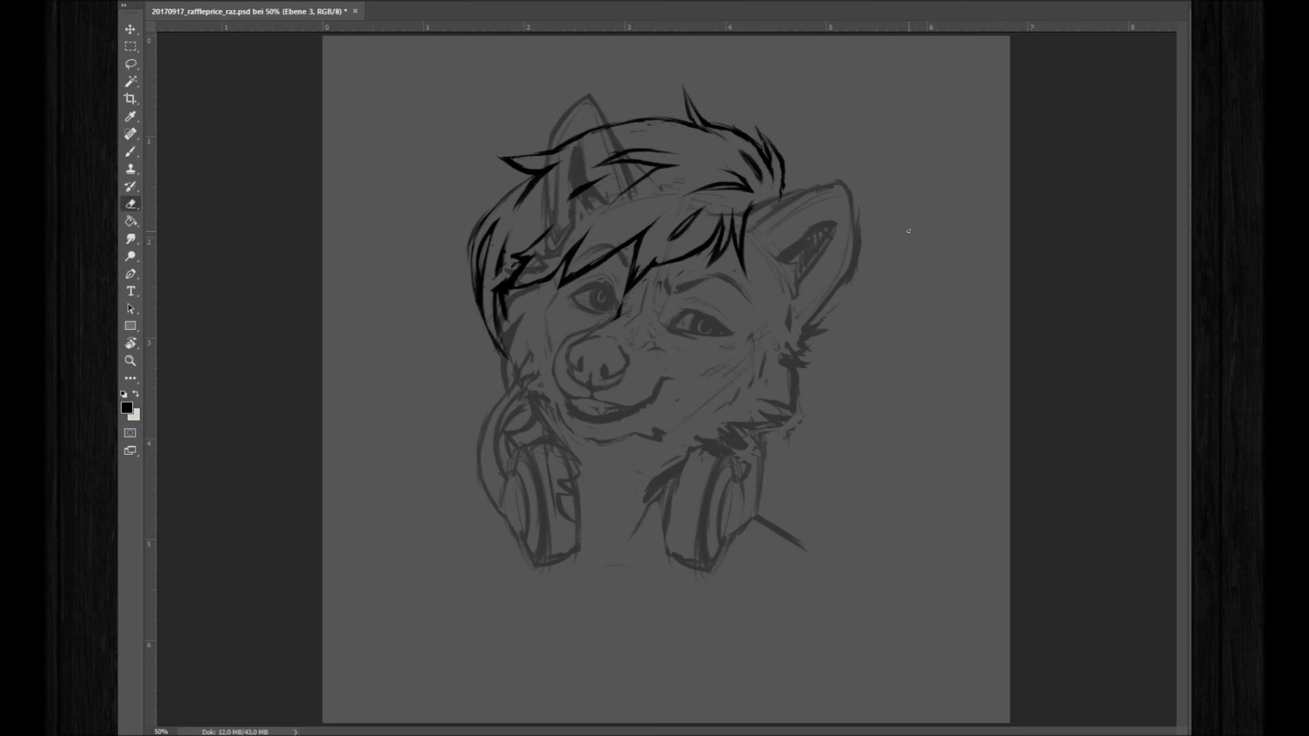
{"action": "key", "text": "b"}
{"action": "mouse_move", "coordinate": [553, 150]}
{"action": "left_mouse_down"}
{"action": "mouse_move", "coordinate": [631, 120]}
{"action": "mouse_move", "coordinate": [596, 124]}
{"action": "left_mouse_up"}
{"action": "key", "text": "e"}
{"action": "key", "text": "b"}
{"action": "left_click_drag", "start_coordinate": [527, 181], "coordinate": [477, 232]}
{"action": "key", "text": "e"}
{"action": "key", "text": "b"}
{"action": "left_click_drag", "start_coordinate": [508, 191], "coordinate": [470, 252]}
{"action": "key", "text": "e"}
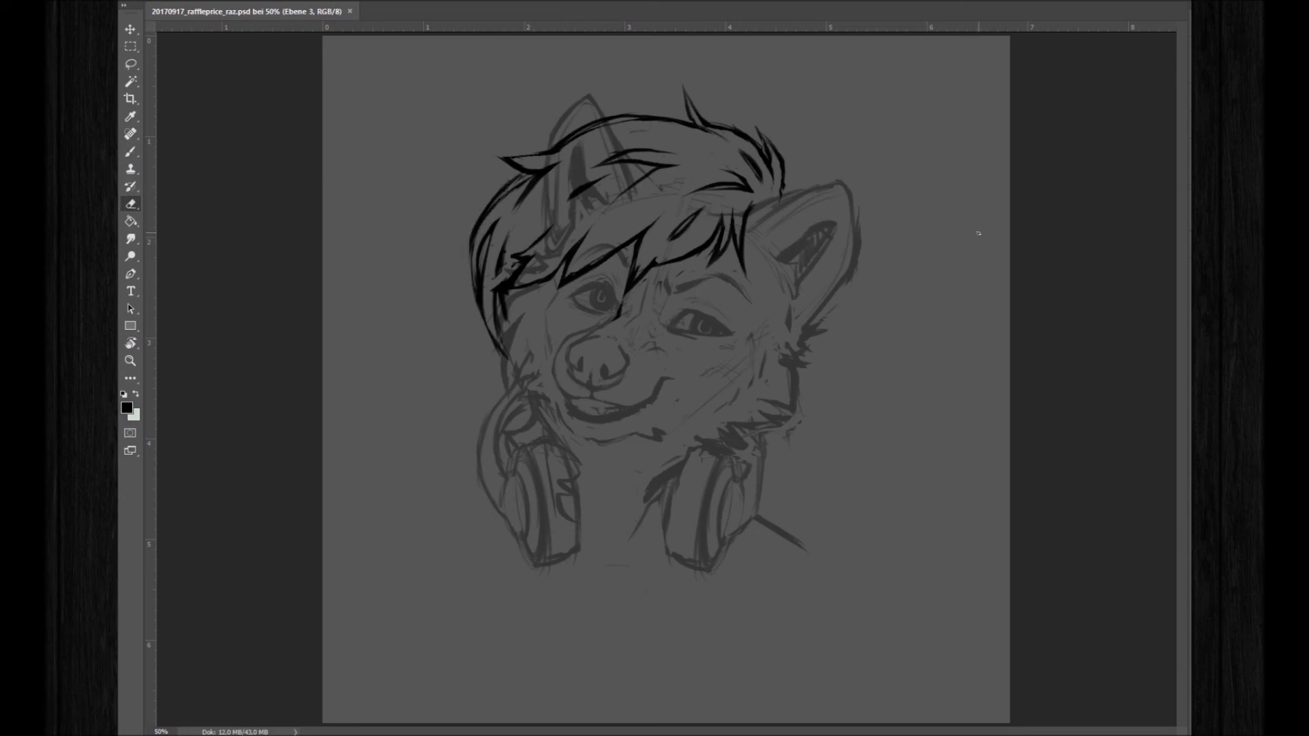
{"action": "key", "text": "ctrl+t"}
{"action": "mouse_move", "coordinate": [705, 188]}
{"action": "left_mouse_down"}
{"action": "mouse_move", "coordinate": [694, 186]}
{"action": "mouse_move", "coordinate": [708, 186]}
{"action": "left_mouse_up"}
{"action": "key", "text": "Return"}
{"action": "key", "text": "e"}
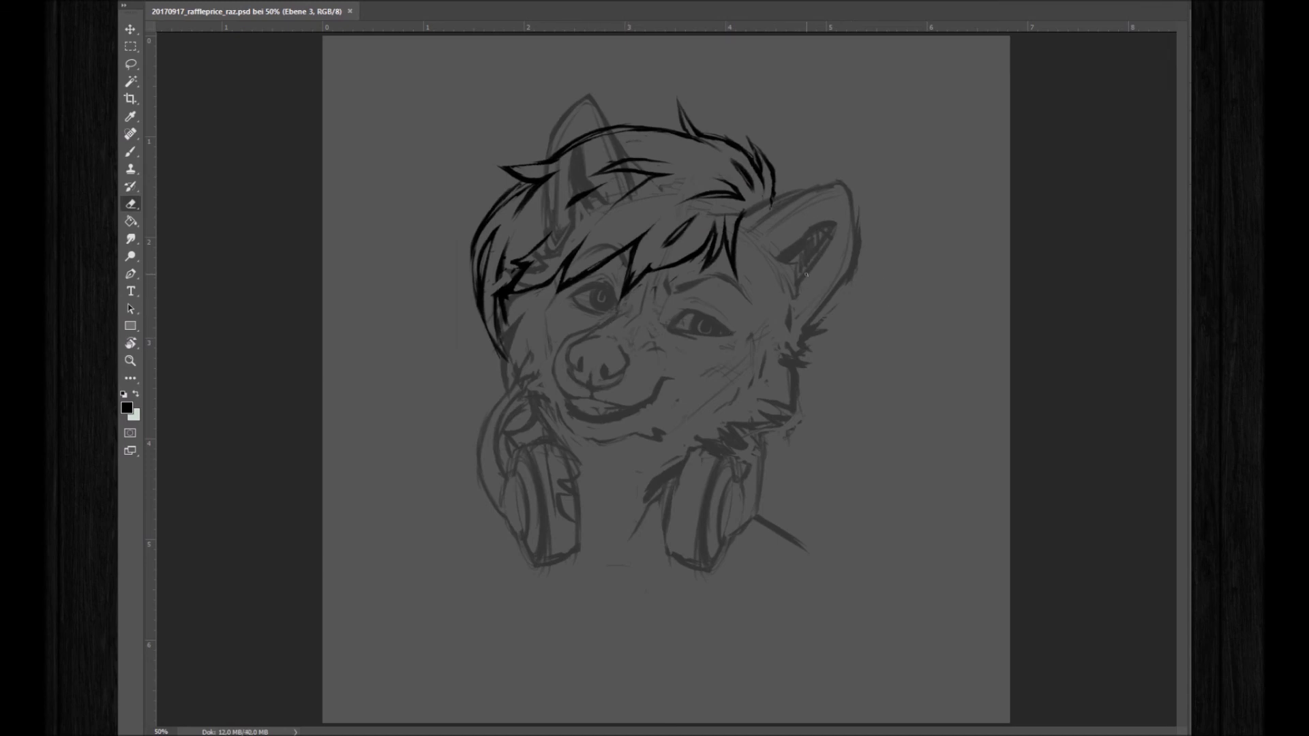
{"action": "key", "text": "l"}
{"action": "left_click_drag", "start_coordinate": [759, 193], "coordinate": [637, 274]}
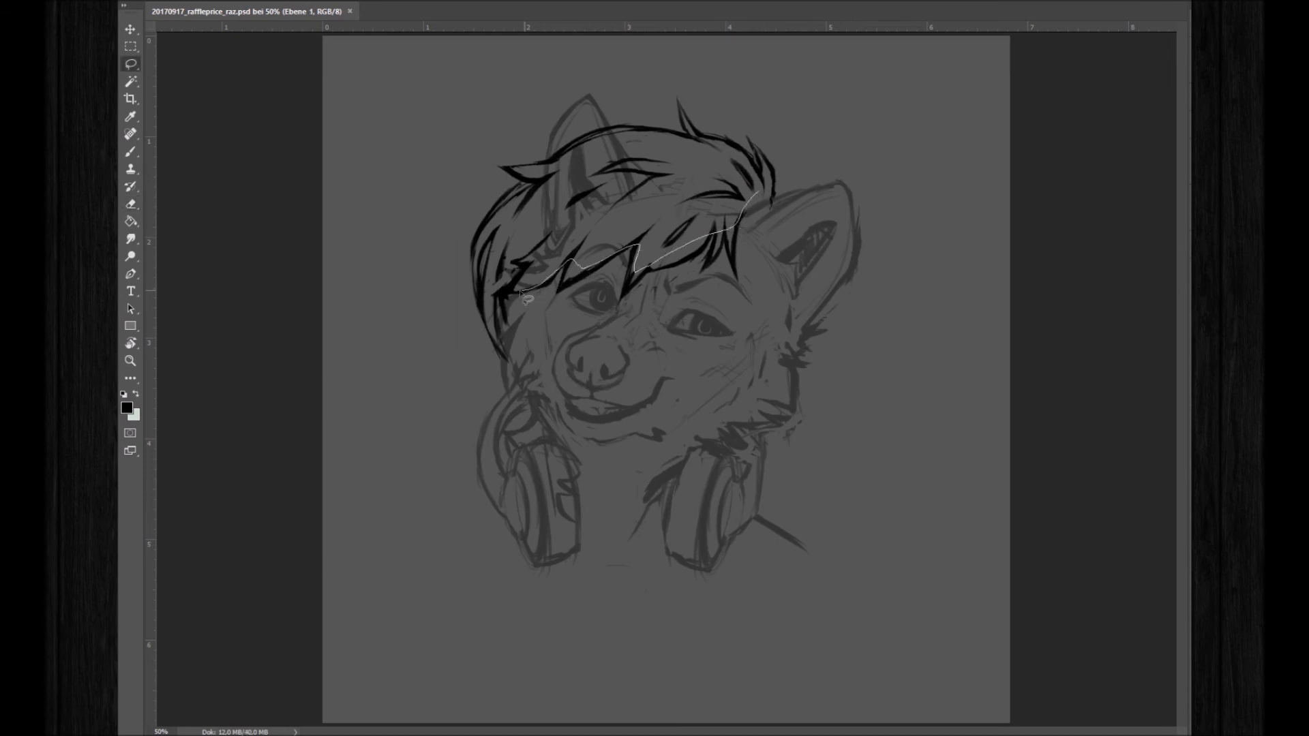
{"action": "left_click_drag", "start_coordinate": [549, 166], "coordinate": [756, 192]}
{"action": "key", "text": "Delete"}
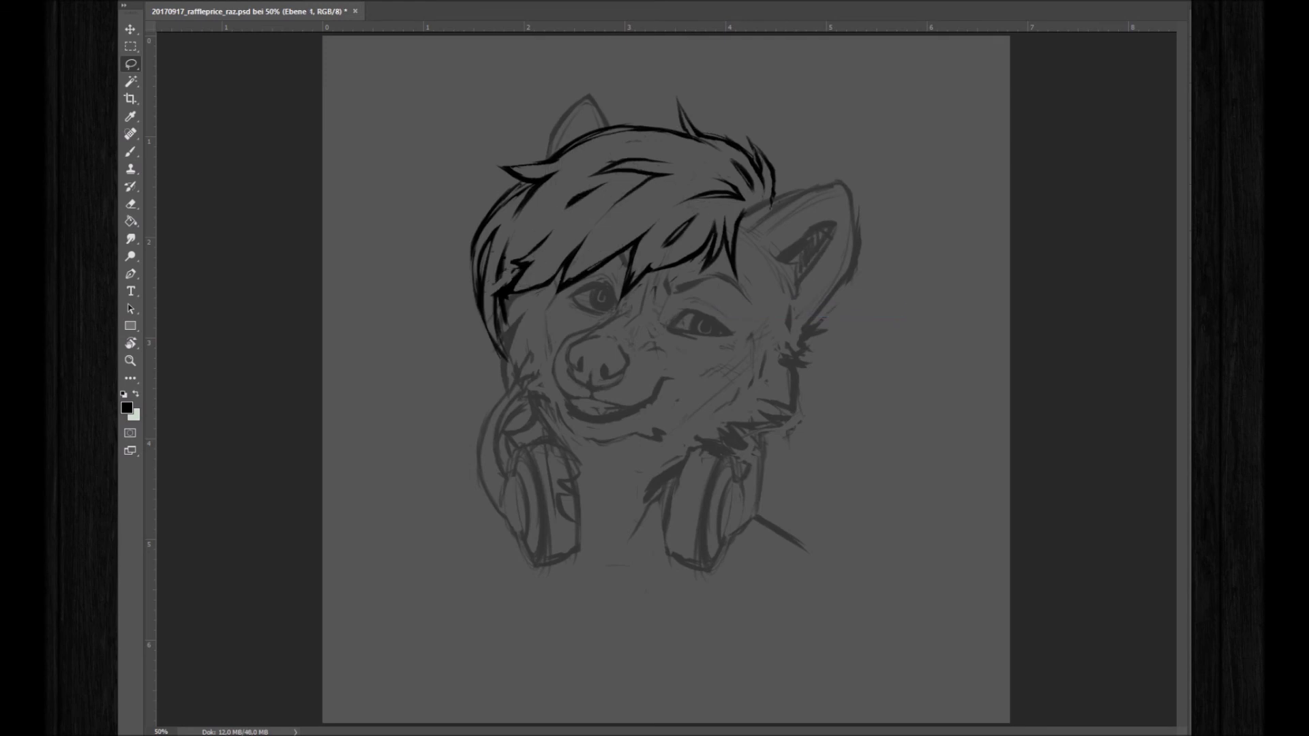
{"action": "key", "text": "ctrl+d"}
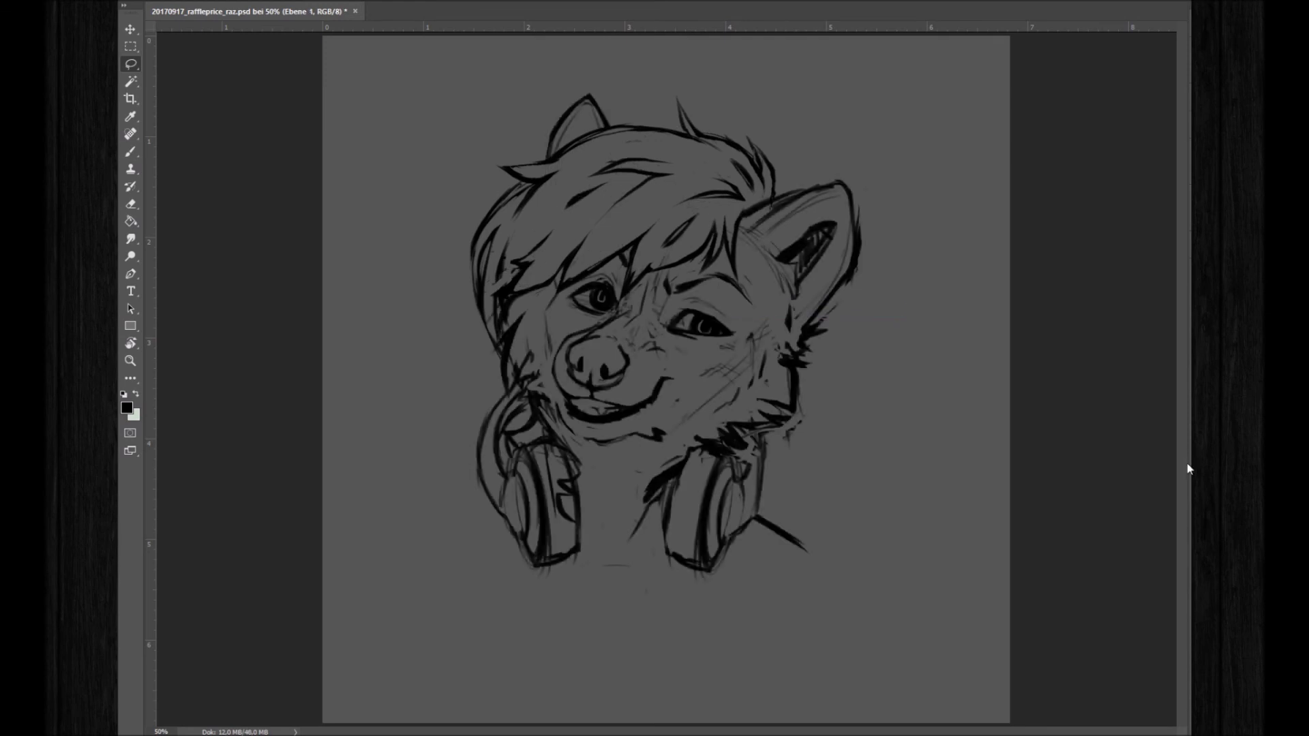
{"action": "key", "text": "b"}
{"action": "left_click_drag", "start_coordinate": [503, 341], "coordinate": [479, 354]}
{"action": "left_click_drag", "start_coordinate": [530, 330], "coordinate": [510, 357]}
{"action": "left_click_drag", "start_coordinate": [495, 345], "coordinate": [481, 348]}
{"action": "left_click_drag", "start_coordinate": [532, 315], "coordinate": [508, 324]}
{"action": "key", "text": "ctrl+s"}
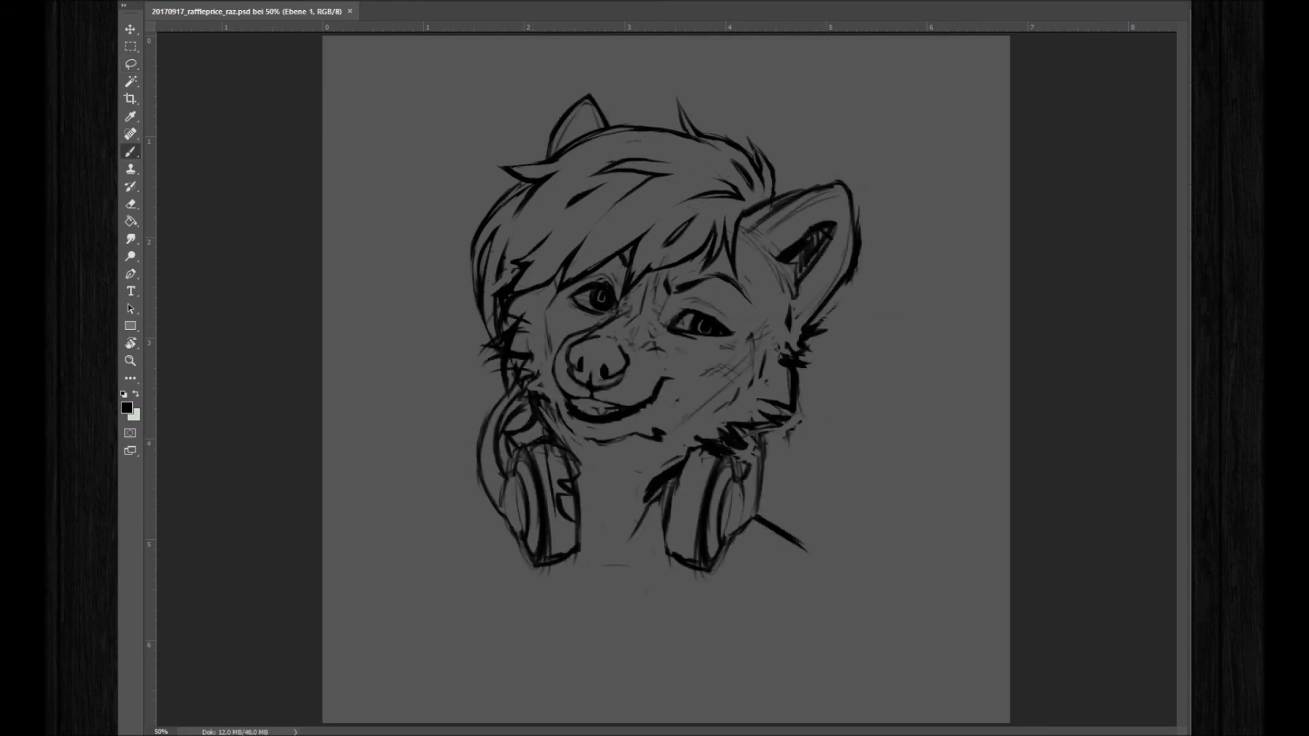